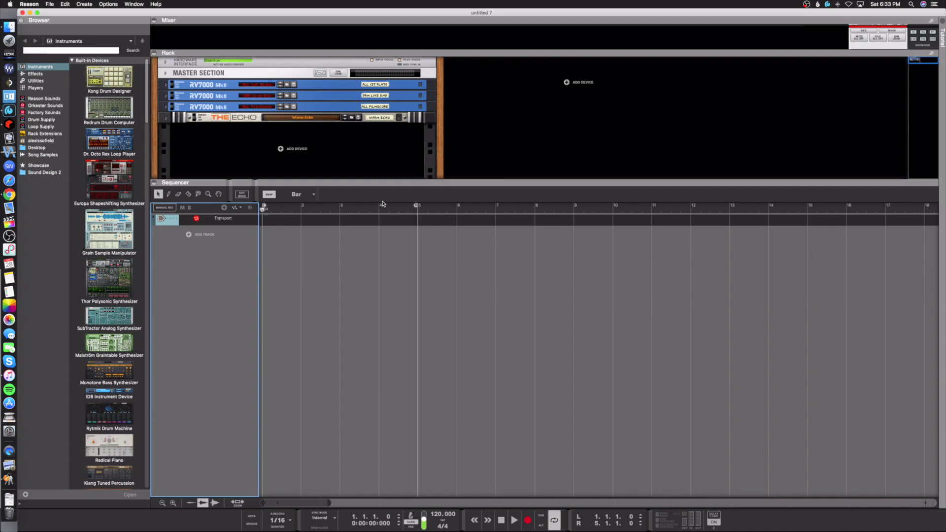
click(50, 4)
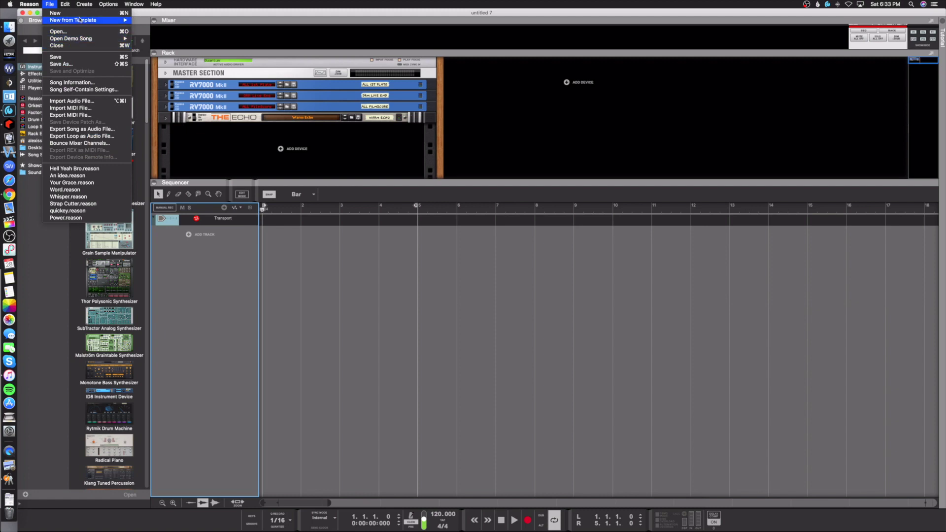
mouse_move(79, 20)
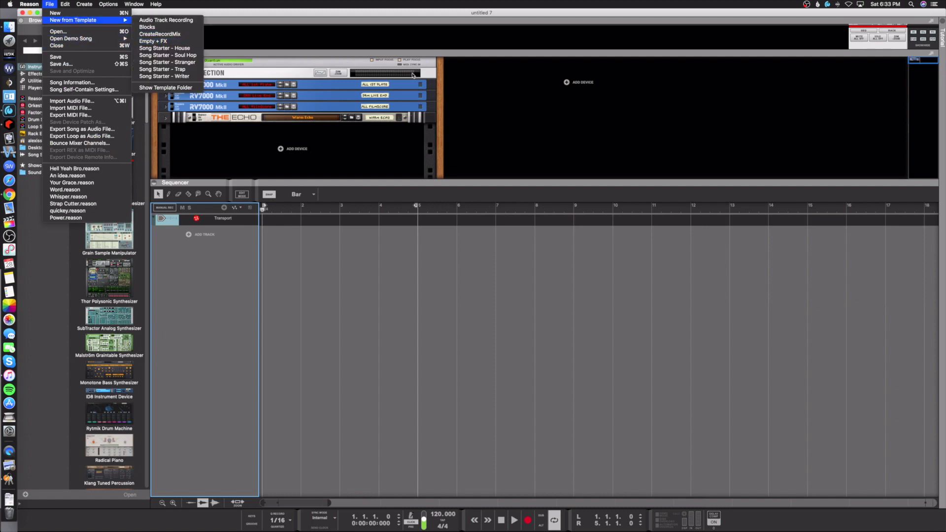
click(508, 101)
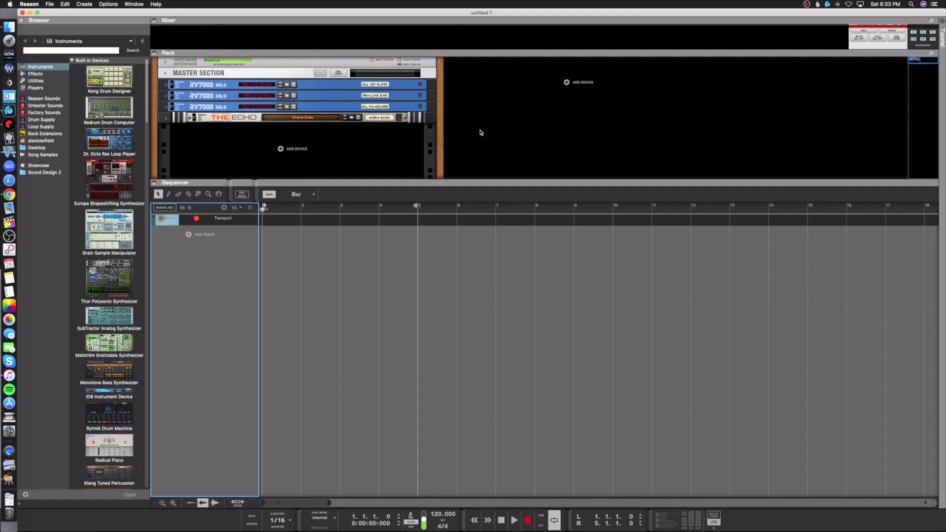
Step: Show the sequencer on its own and enable Blocks for the song
key(F6)
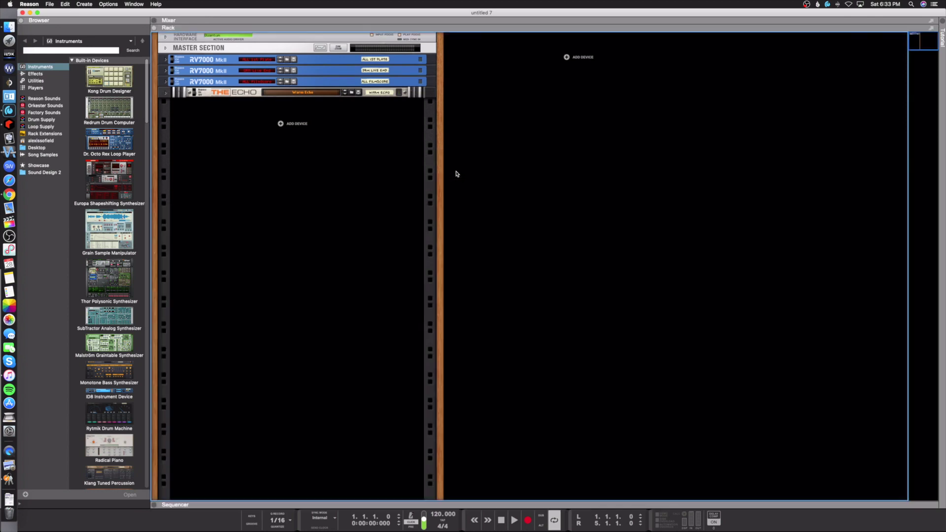
key(F7)
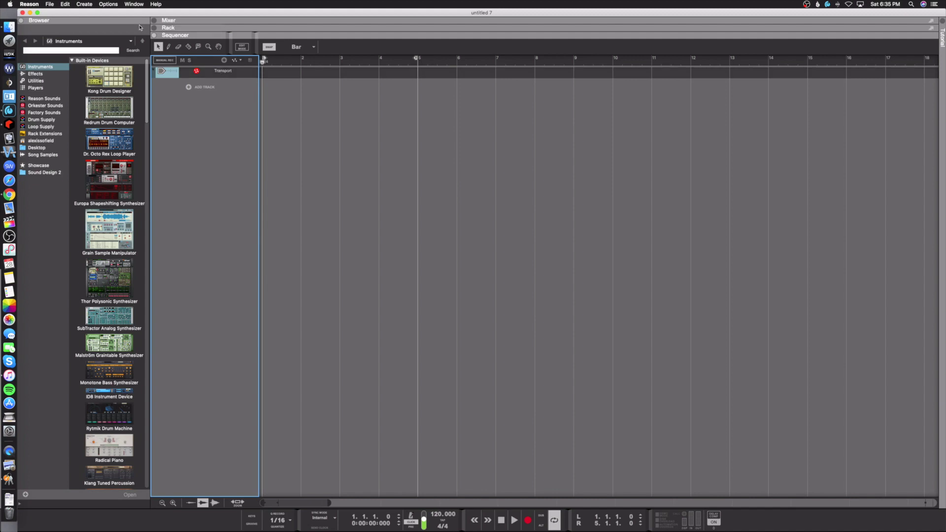
click(109, 4)
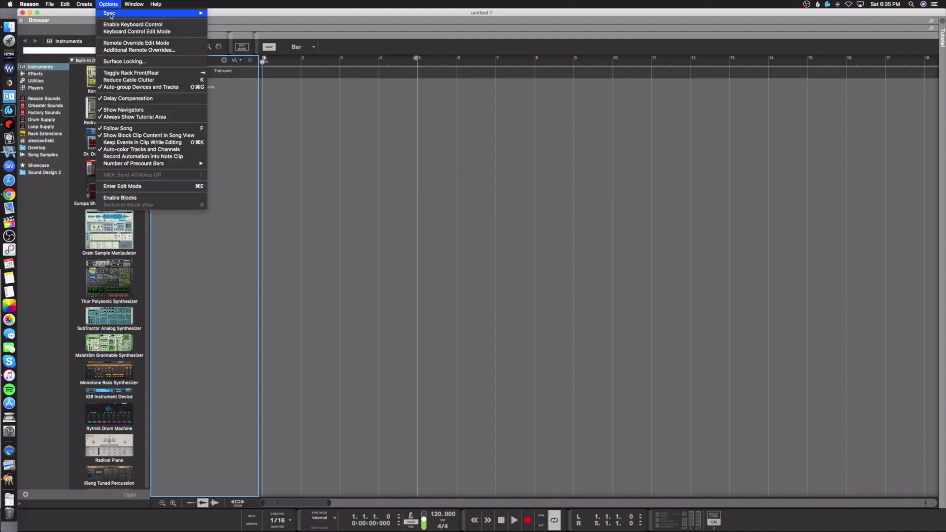
click(147, 198)
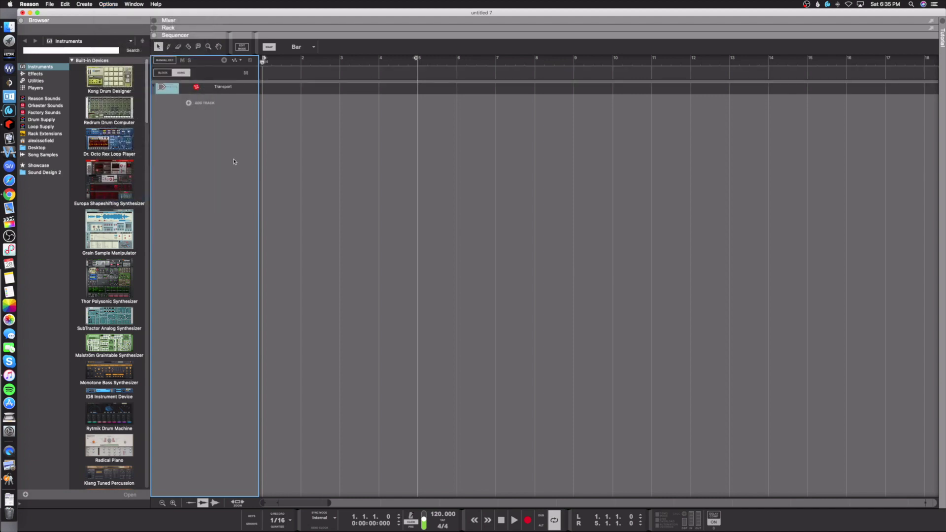
Step: Look at Block 1 in the sequencer's Block view and return to the Song view
click(167, 73)
click(167, 74)
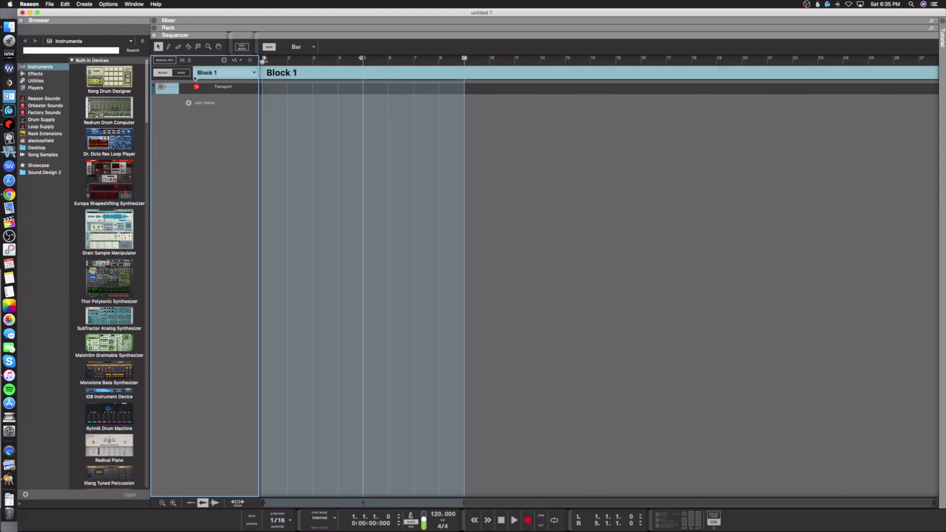
click(186, 74)
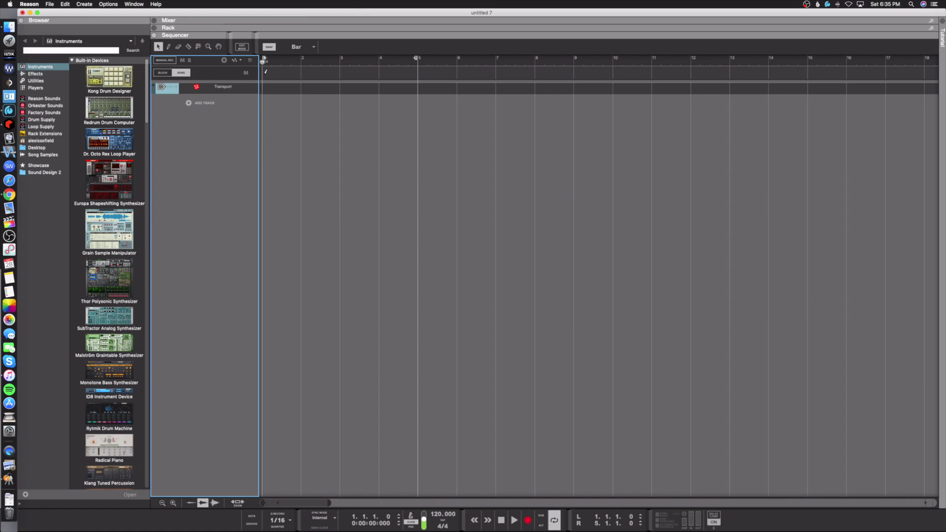
Step: Draw two one-bar Block 1 clips in the block lane, at bars 1 and 2
click(168, 48)
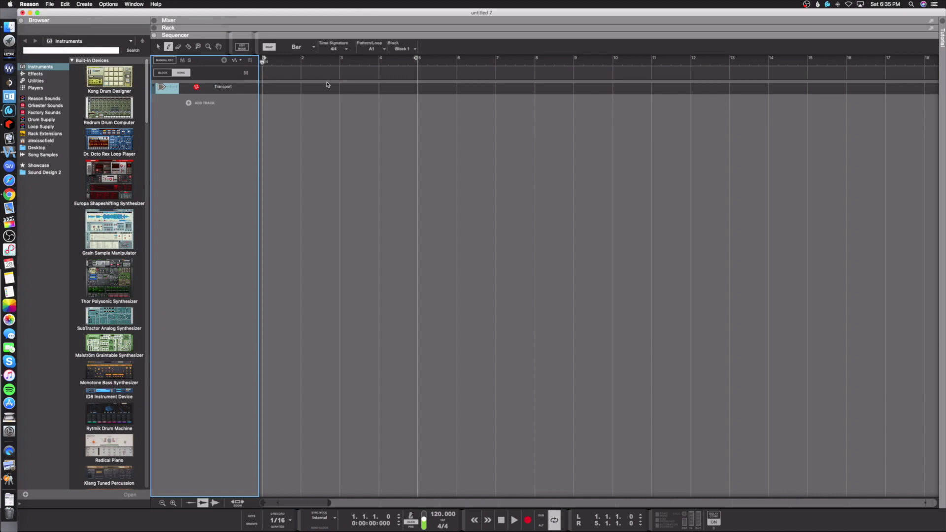
drag(266, 74, 296, 72)
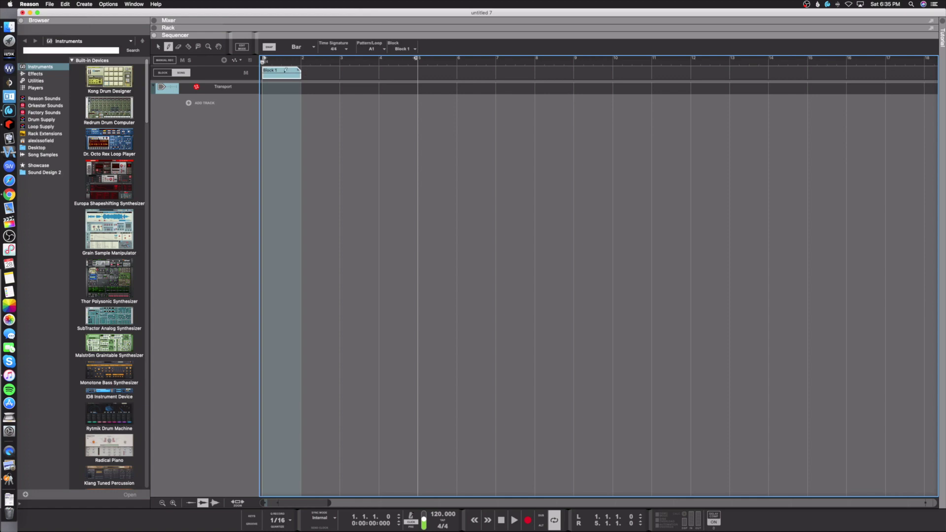
click(314, 70)
Step: Extend the second block clip to 8 bars, ending at bar 10, and assign it to Block 2
click(158, 47)
click(335, 73)
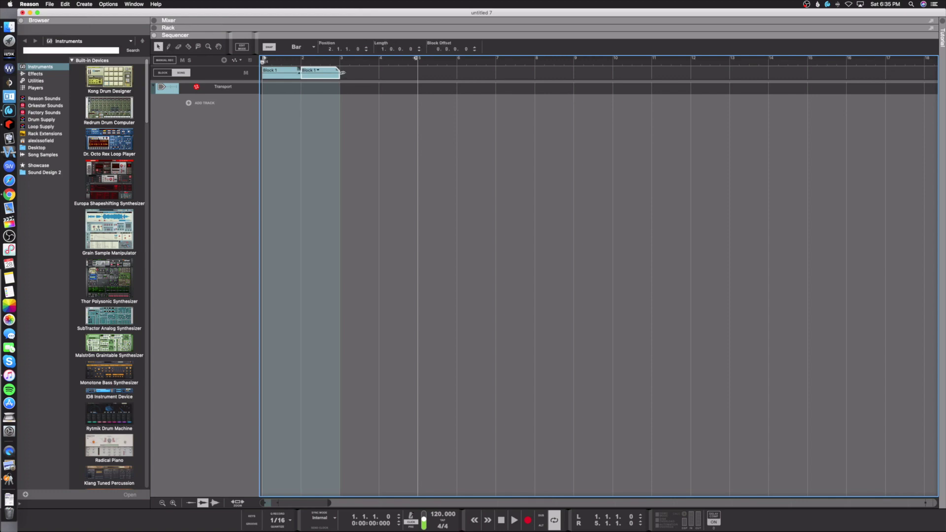
drag(341, 73, 613, 73)
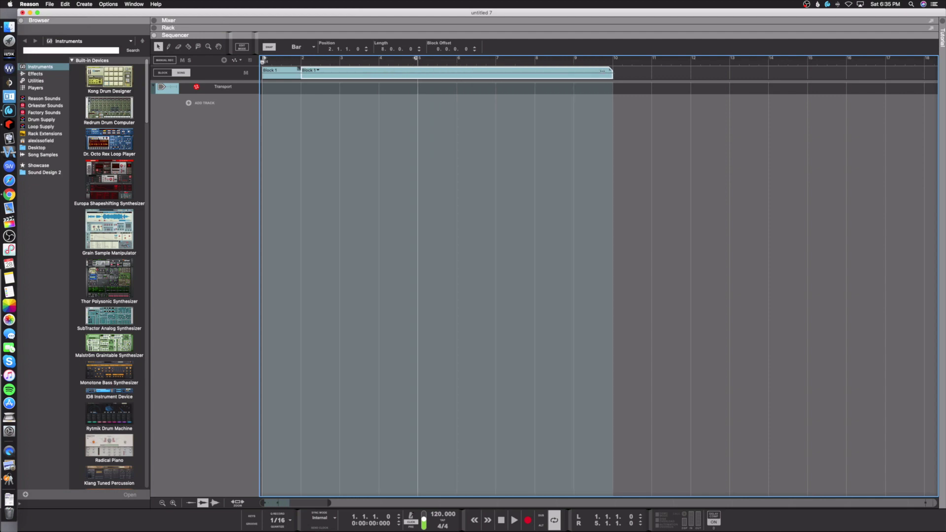
click(318, 71)
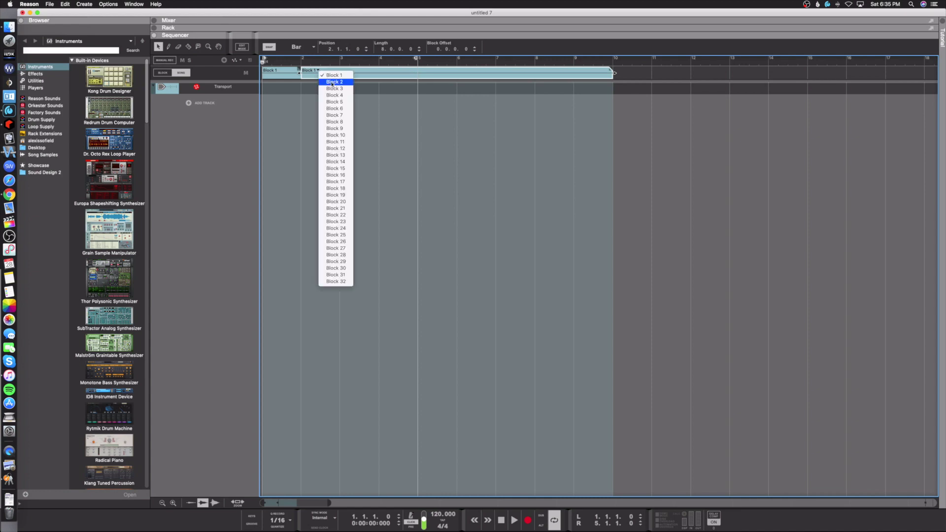
click(332, 81)
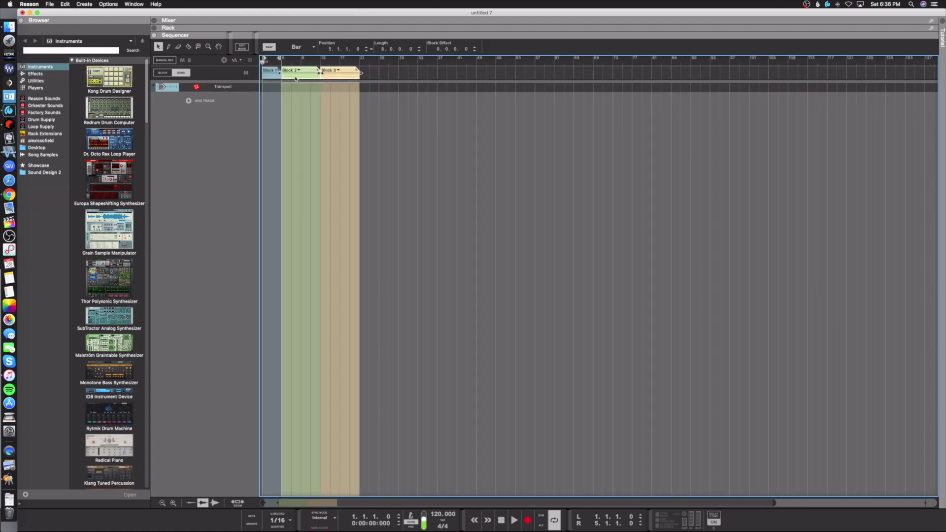
Step: Lengthen Block 2 to 16 bars and arrange Blocks 3, 2, 3, 4, 2 and 5 after it, ending at bar 93
drag(295, 79, 413, 79)
drag(319, 73, 358, 73)
drag(455, 74, 495, 74)
drag(436, 74, 476, 74)
drag(515, 73, 554, 72)
click(649, 71)
click(662, 106)
click(710, 62)
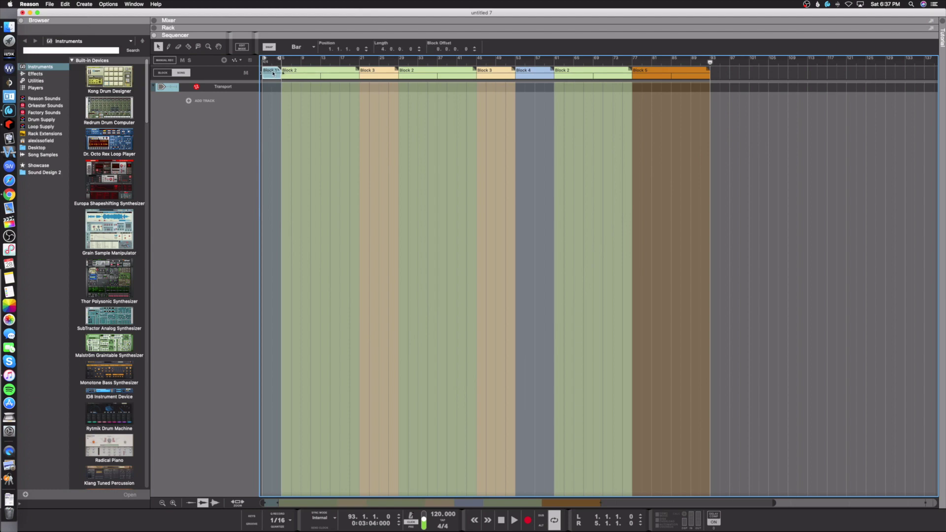
Step: Rename Block 1 as Intro
double_click(267, 77)
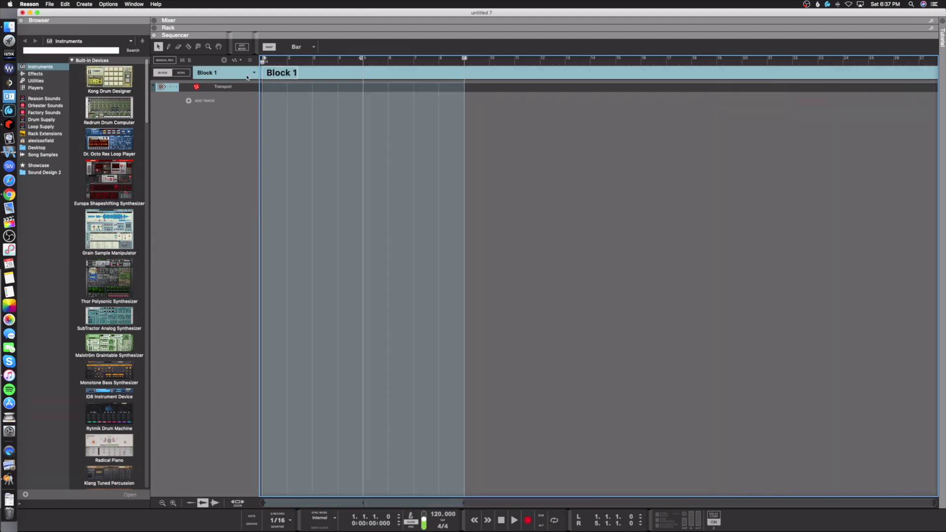
double_click(280, 73)
text(Intro)
key(Return)
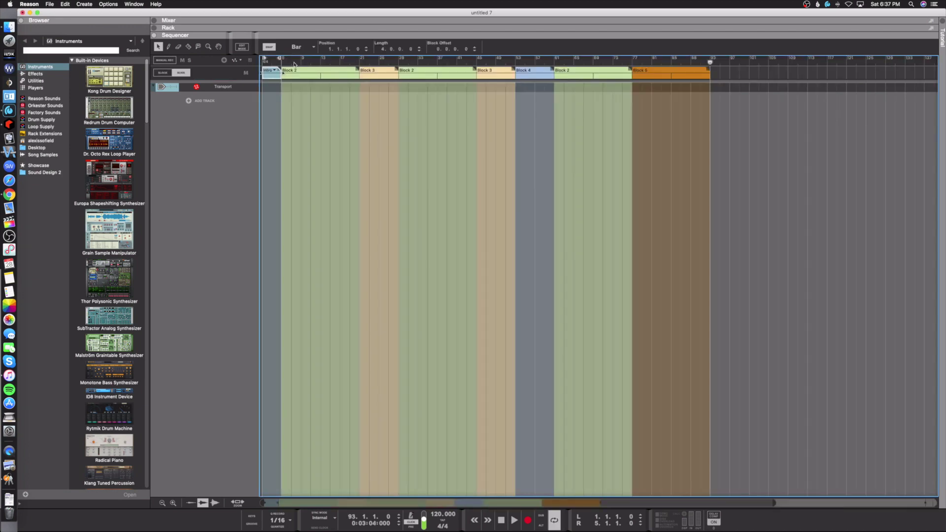
Step: Rename Block 2 as Verse
click(296, 73)
double_click(299, 76)
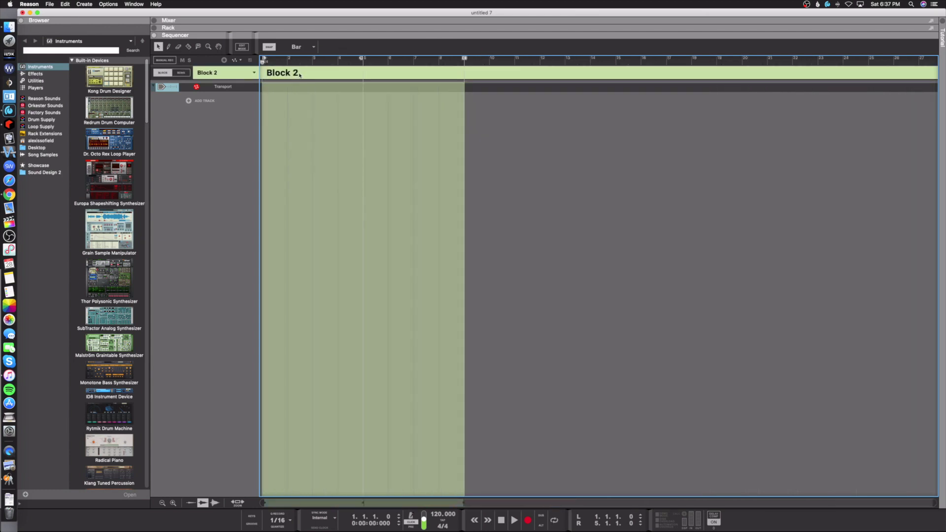
double_click(294, 75)
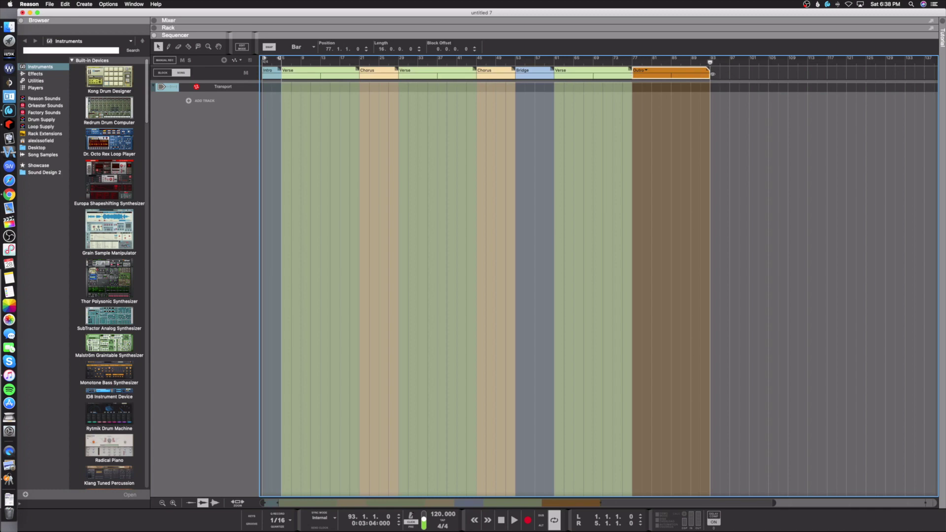
Step: Shorten the Outro clip to 8 bars and lengthen the first Chorus clip to 16 bars
drag(712, 74, 671, 73)
drag(394, 83, 438, 73)
click(392, 74)
Step: Shift the Bridge, last Verse and Outro to begin at bar 69, and extend the second Chorus to 16 bars
drag(739, 67, 594, 74)
key(Left)
drag(767, 67, 671, 80)
click(537, 75)
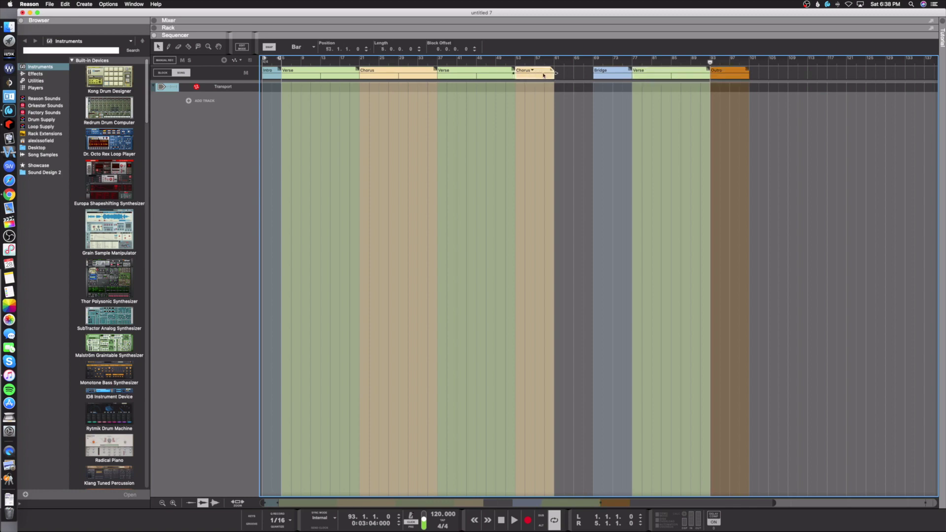
drag(552, 74, 589, 74)
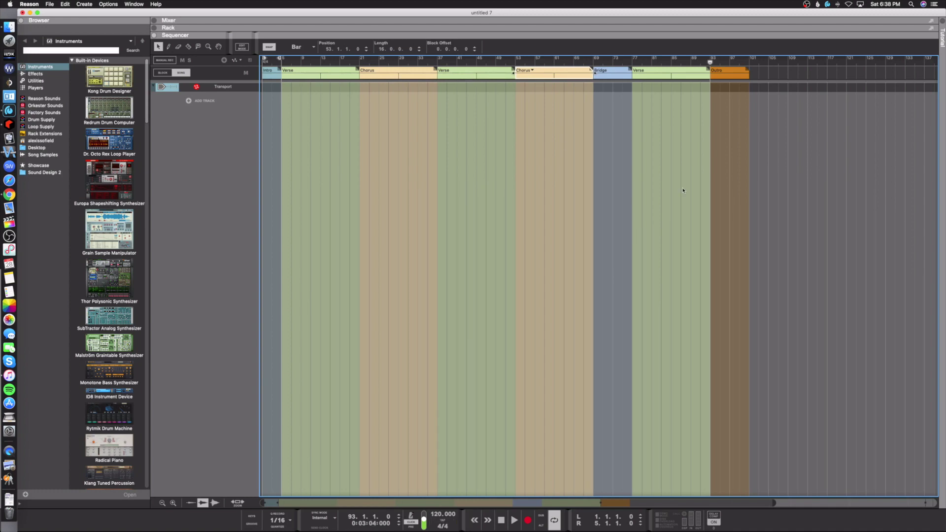
Step: Move the song position to the Outro's end at bar 101 and set the right loop locator there
click(749, 63)
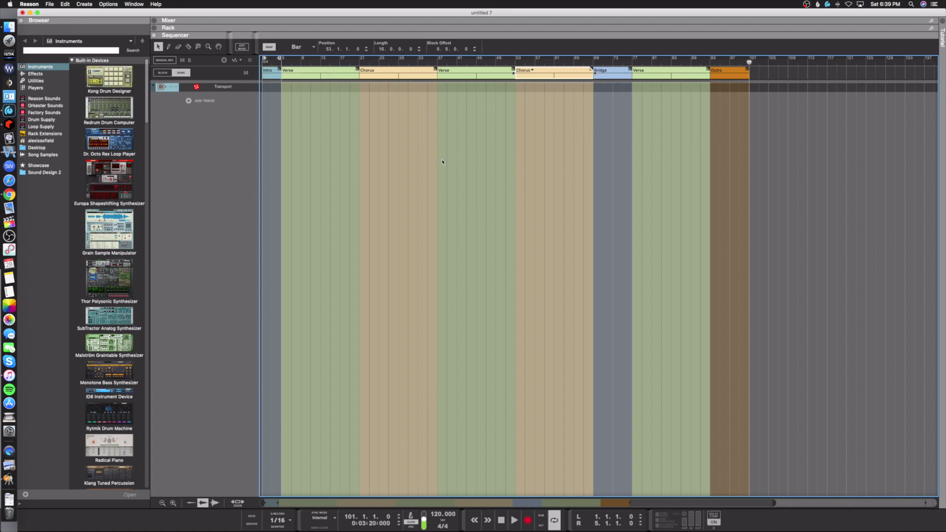
drag(279, 60, 749, 87)
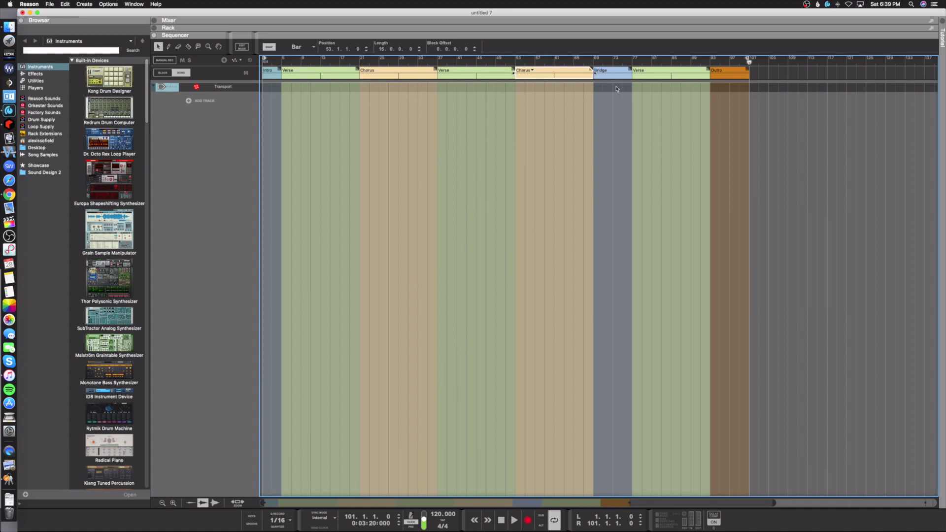
Step: Examine the mixer's send effects and the matching RV7000 reverbs and The Echo delay in the rack
key(F5)
key(F6)
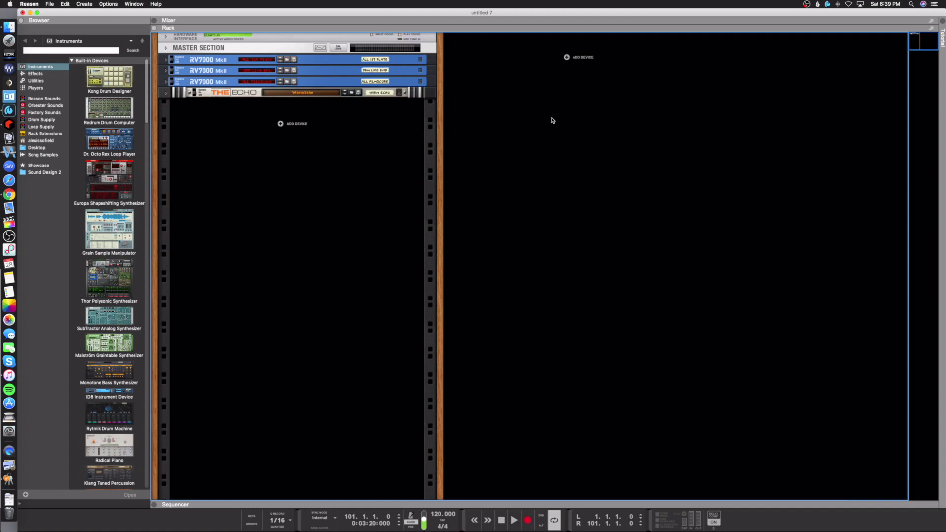
key(F7)
key(F5)
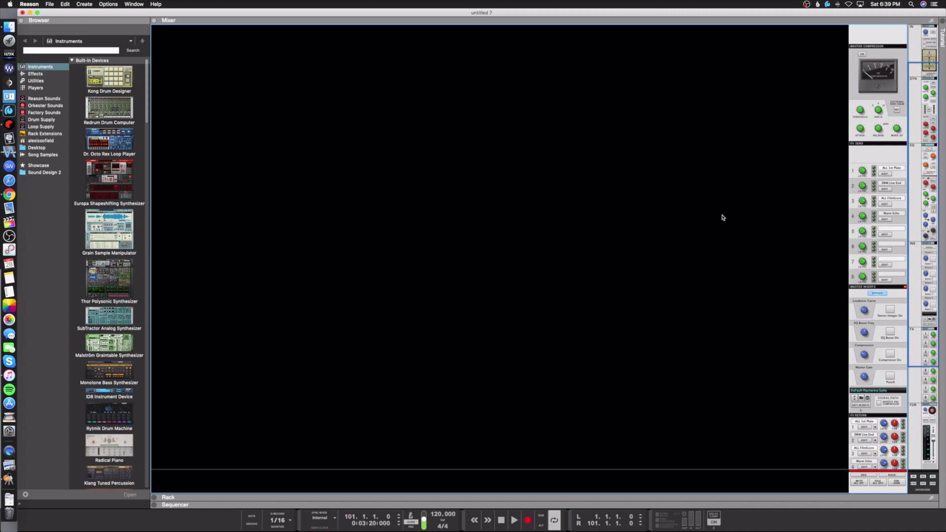
key(F6)
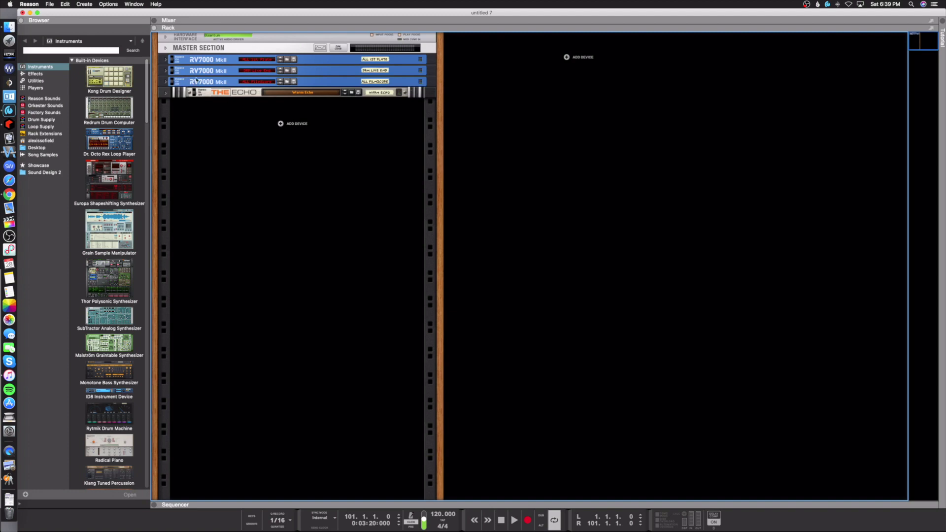
click(325, 68)
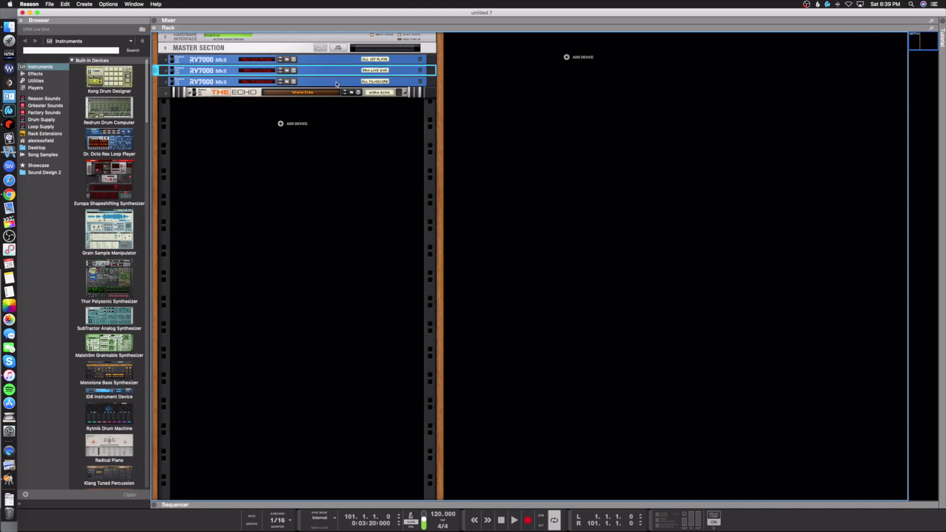
click(337, 83)
click(374, 93)
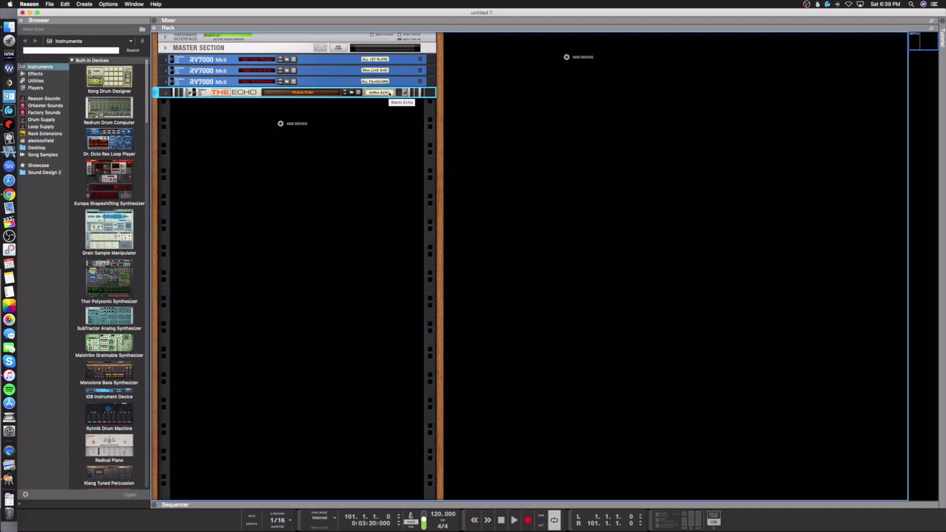
key(F7)
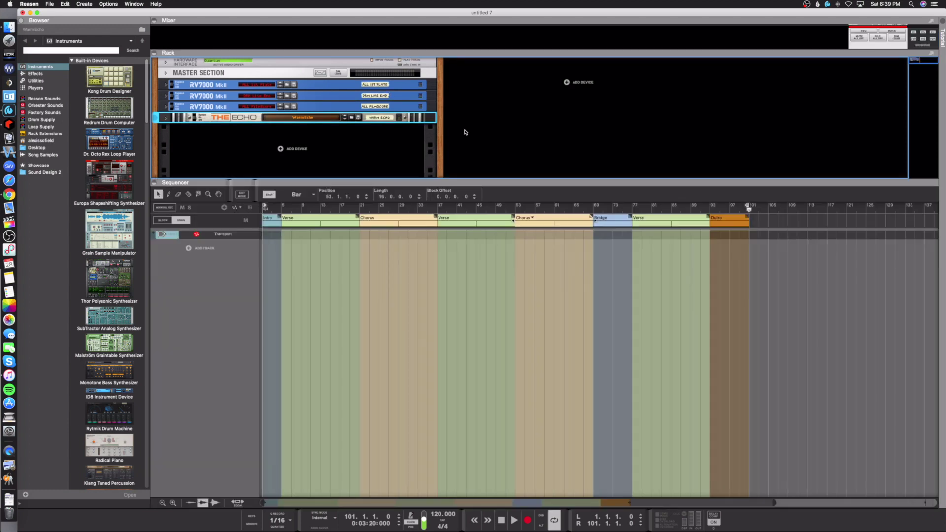
Step: Add a Redrum Drum Computer in a new rack column beside the master section
key(F6)
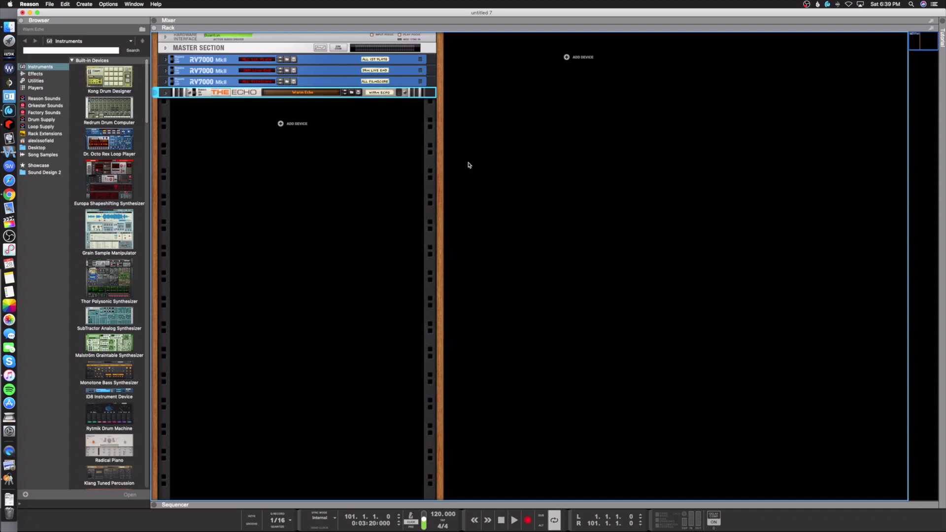
click(559, 93)
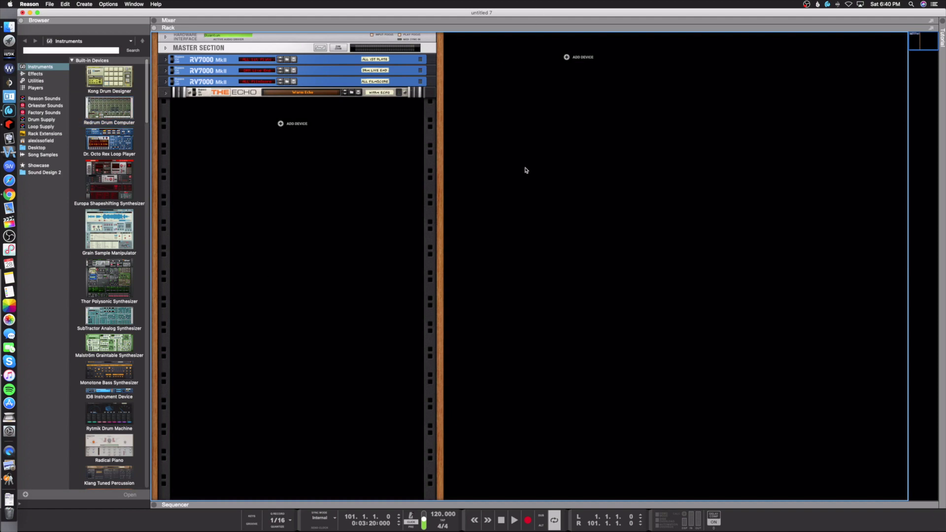
drag(117, 117, 557, 70)
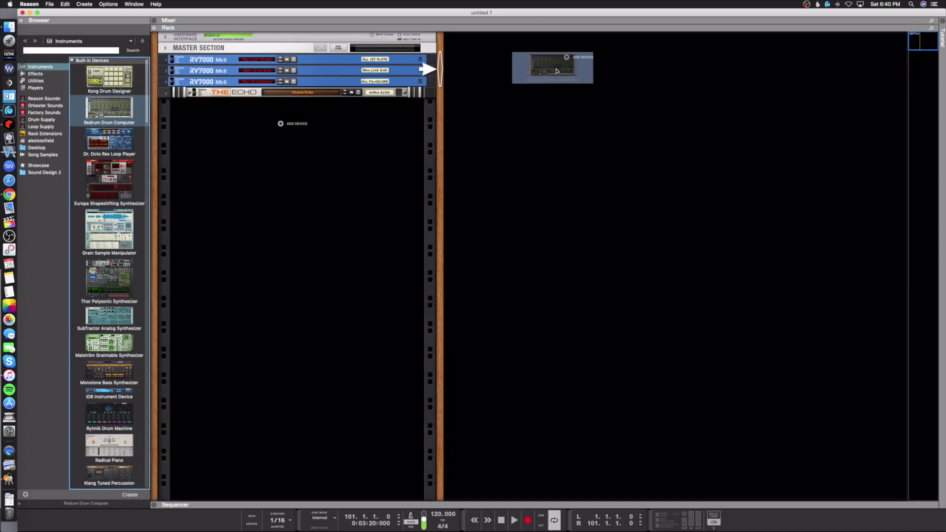
drag(557, 71, 556, 72)
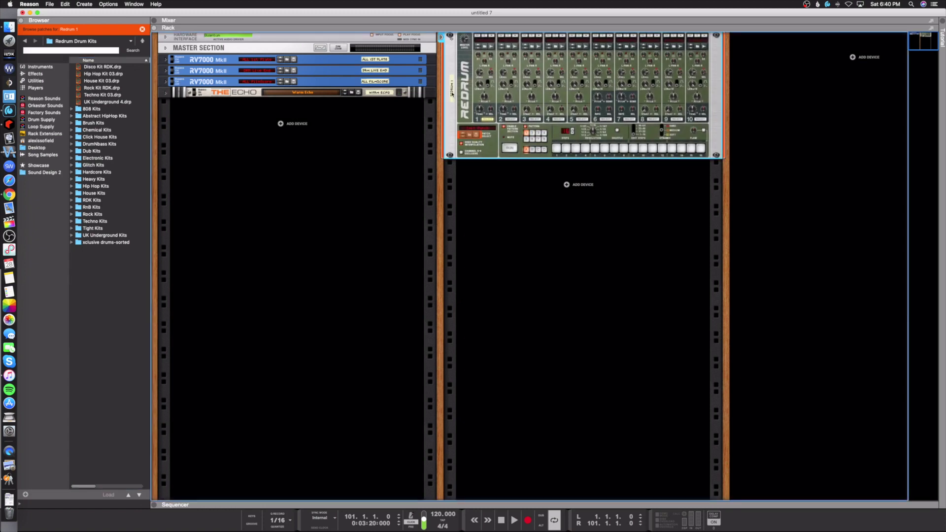
Step: Rename the drum computer to "Redrum" and check its track in the sequencer
double_click(451, 94)
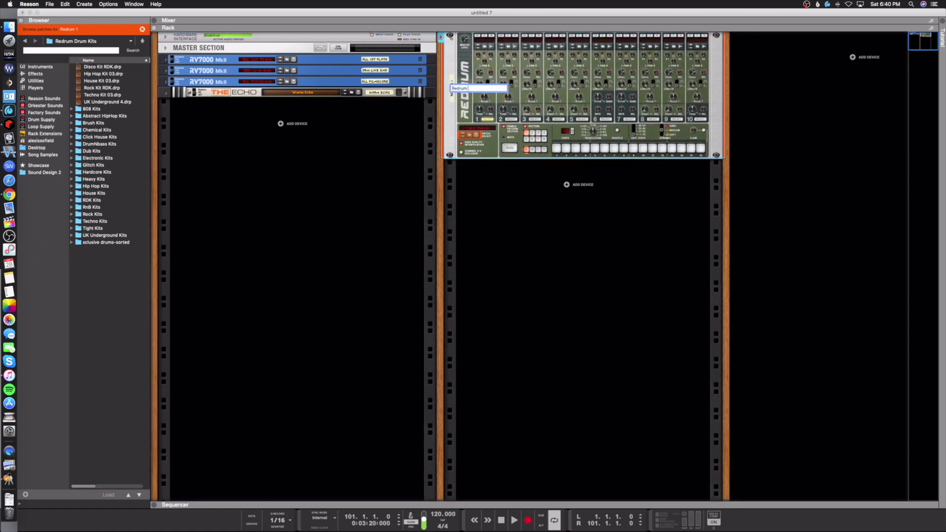
key(Return)
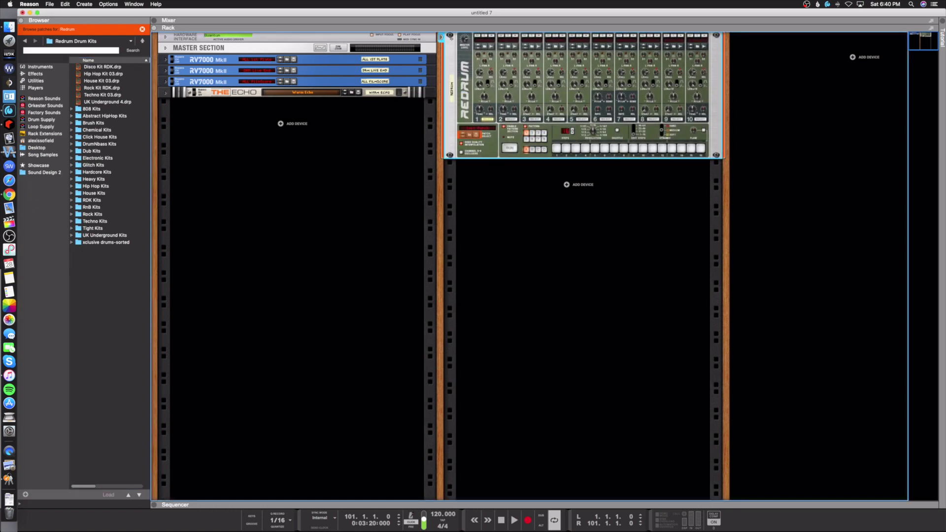
key(Tab)
key(F7)
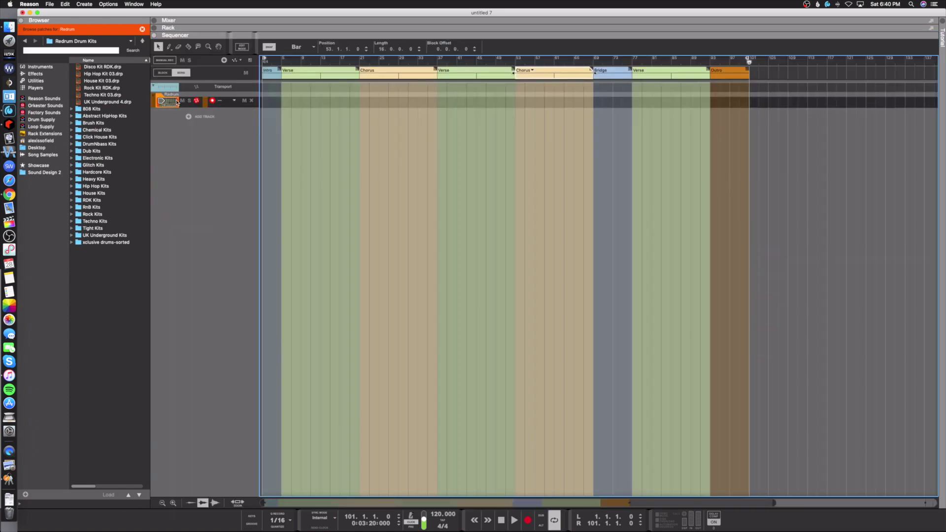
Step: Check the mixer for Redrum channels and inspect the Redrum's audio outputs on the back of the rack
key(F5)
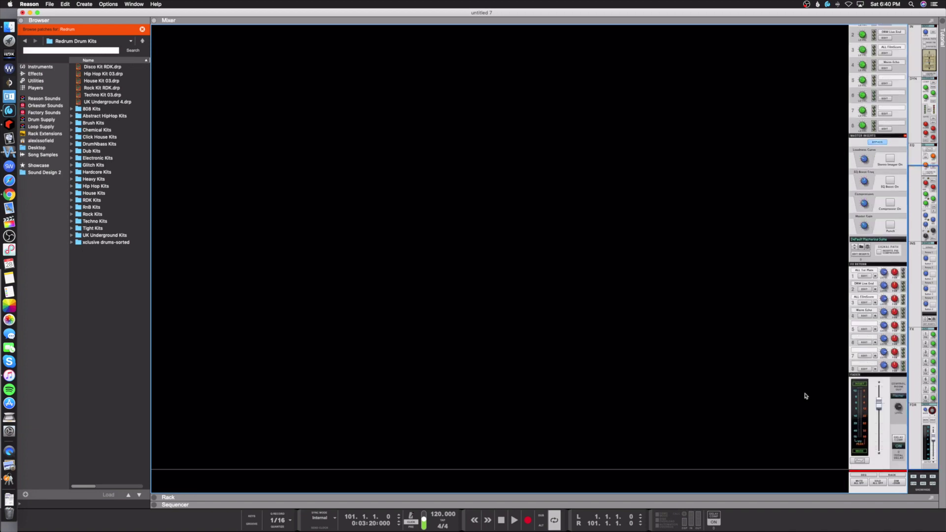
key(F6)
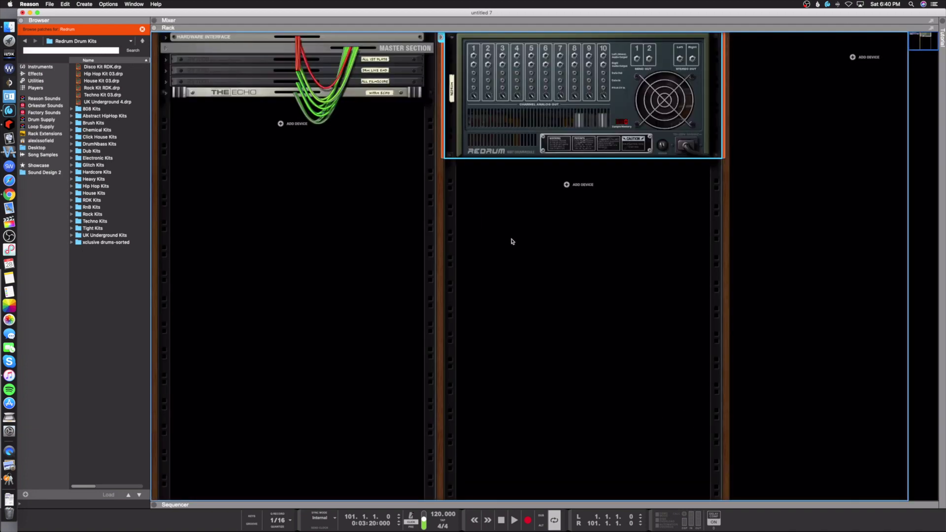
key(Tab)
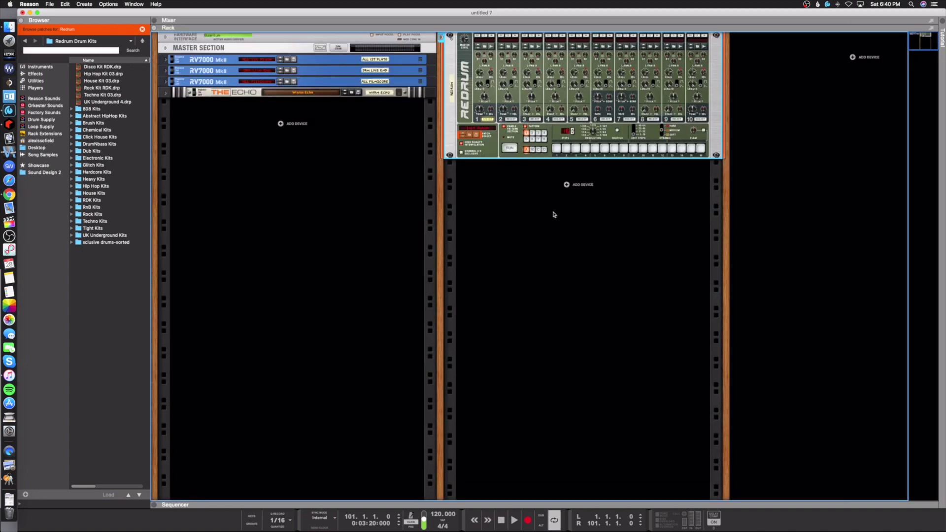
key(Tab)
key(Tab)
key(Tab)
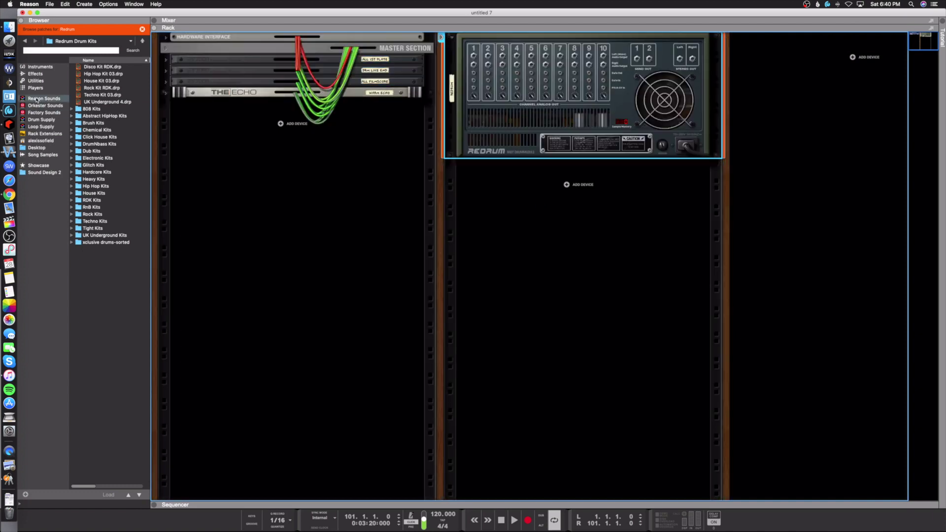
Step: Add two Mix Channels from the Utilities devices below the Redrum and cable its channel outputs 1 and 2 to their inputs
click(33, 81)
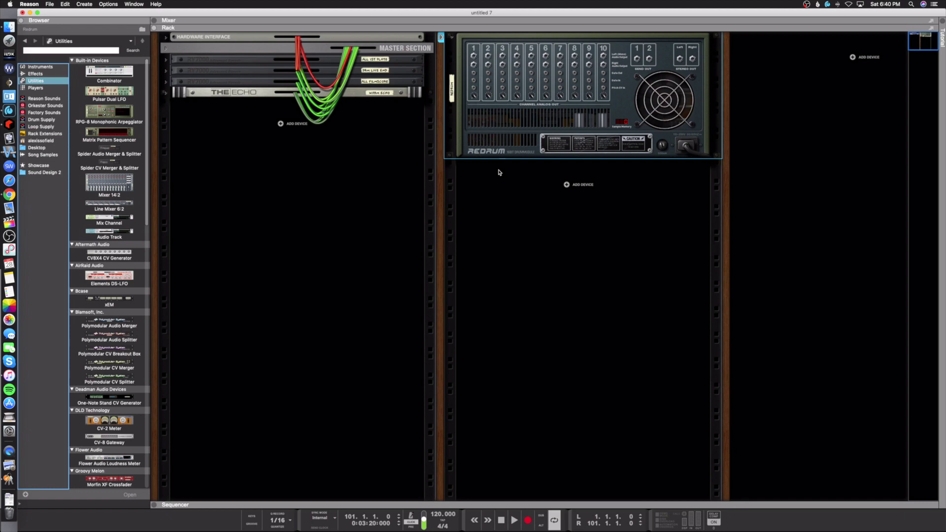
key(F5)
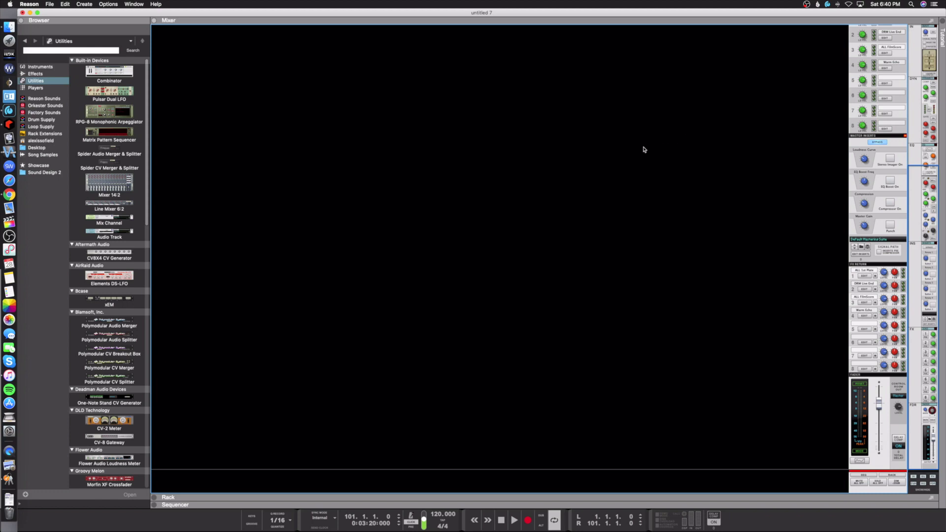
key(F6)
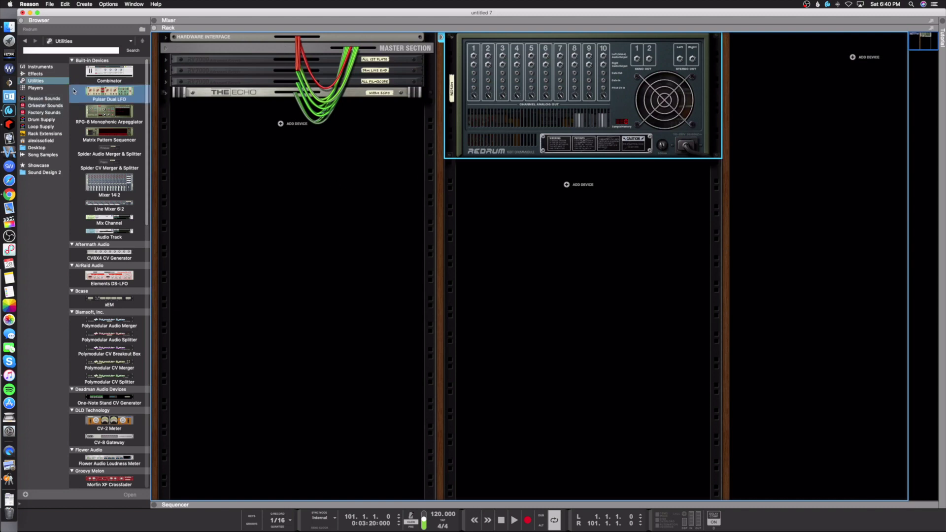
click(42, 75)
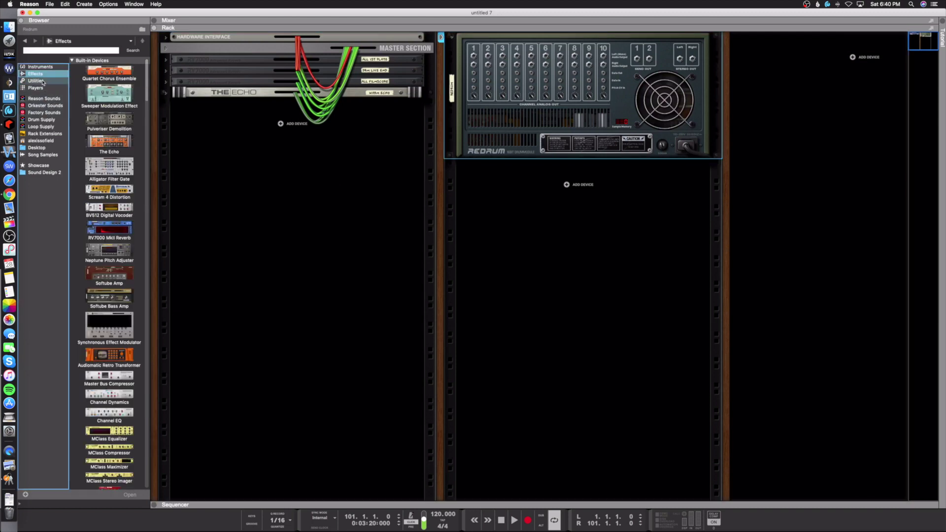
click(42, 81)
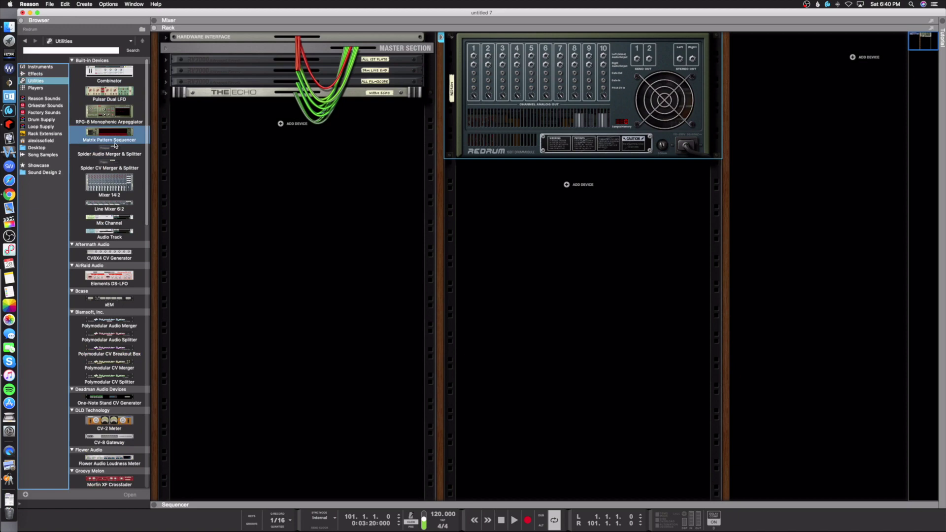
drag(112, 220, 558, 207)
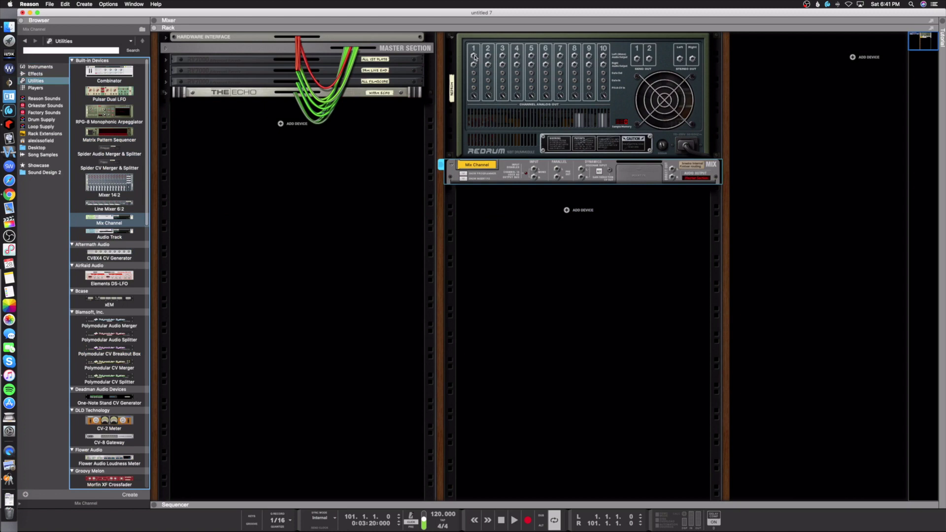
drag(474, 57, 536, 177)
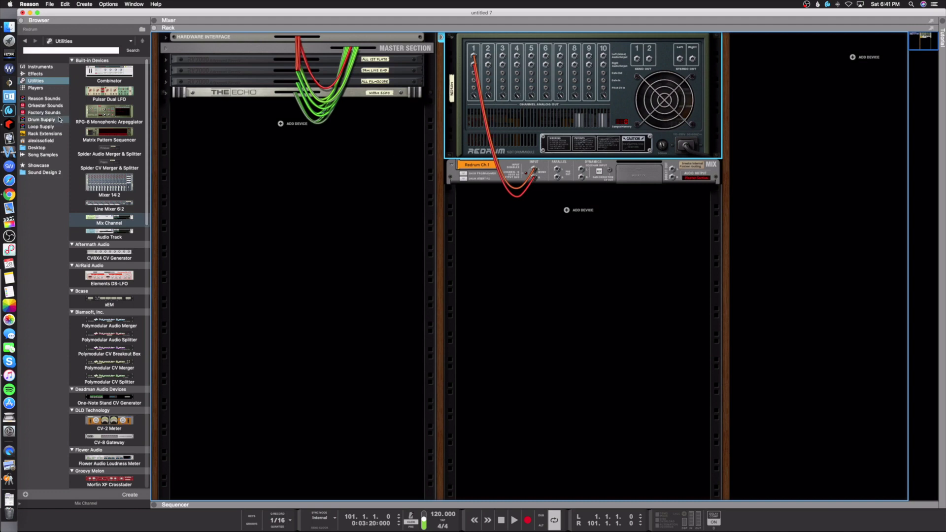
drag(119, 219, 535, 225)
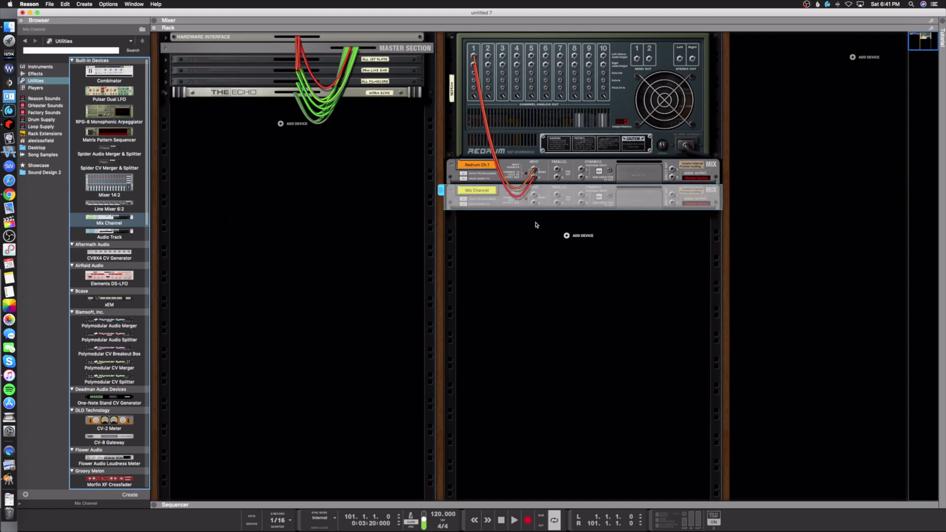
drag(488, 57, 536, 196)
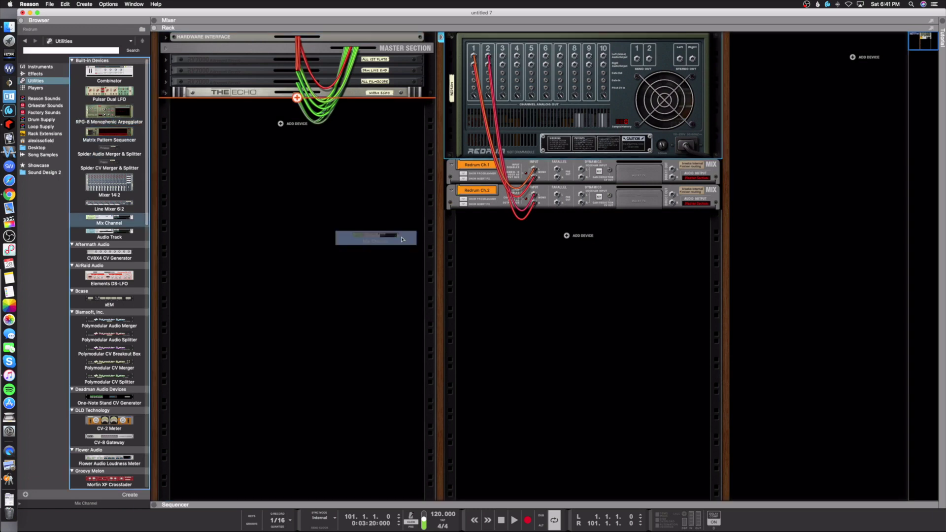
Step: Add seven more Mix Channels below the Redrum's second channel
double_click(115, 218)
double_click(115, 219)
double_click(115, 219)
double_click(116, 219)
double_click(116, 219)
double_click(115, 219)
double_click(116, 218)
double_click(115, 218)
Step: Cable Redrum channel outputs 3 to 9 to the inputs of the third to ninth Mix Channels in order
drag(503, 57, 534, 220)
drag(517, 56, 534, 271)
drag(545, 57, 534, 296)
drag(560, 57, 534, 348)
drag(589, 57, 533, 372)
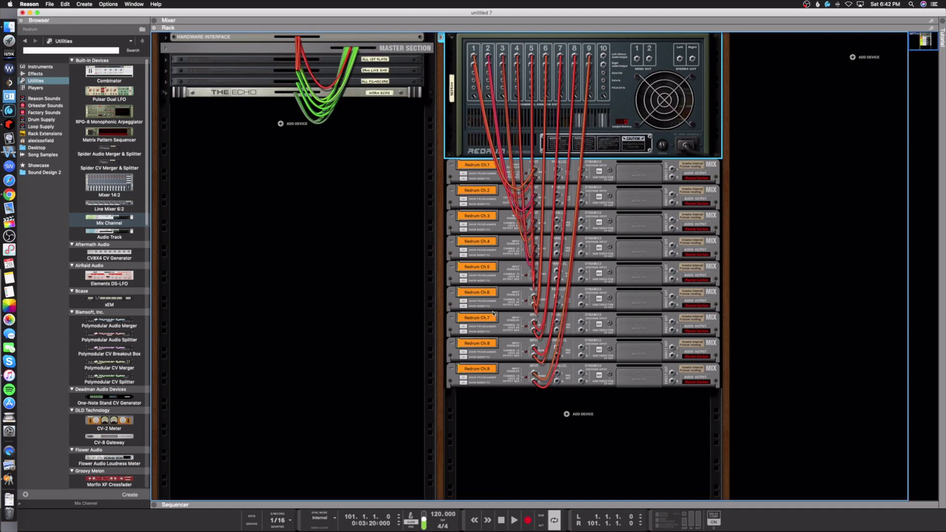
Step: Add a tenth Mix Channel at the end of the stack, cable Redrum output 10 to it, and show the rack's front
drag(118, 228, 446, 401)
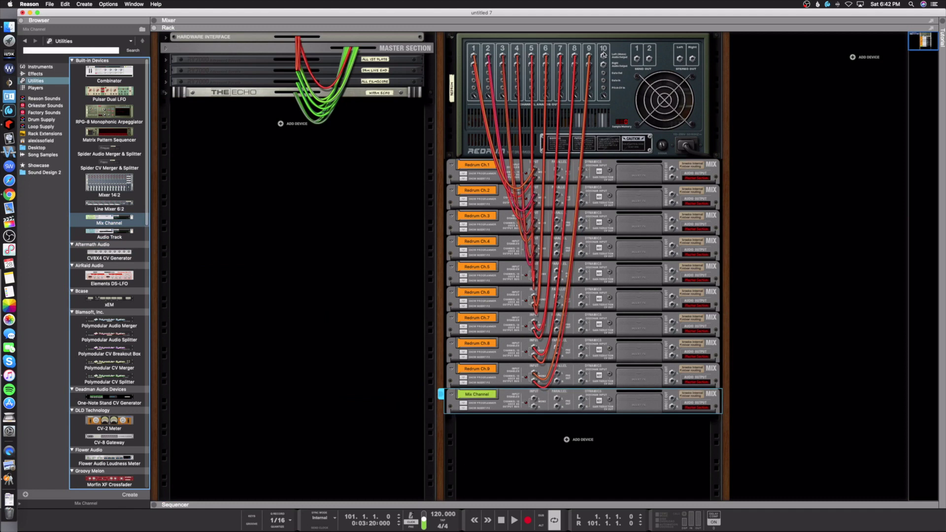
drag(602, 55, 536, 400)
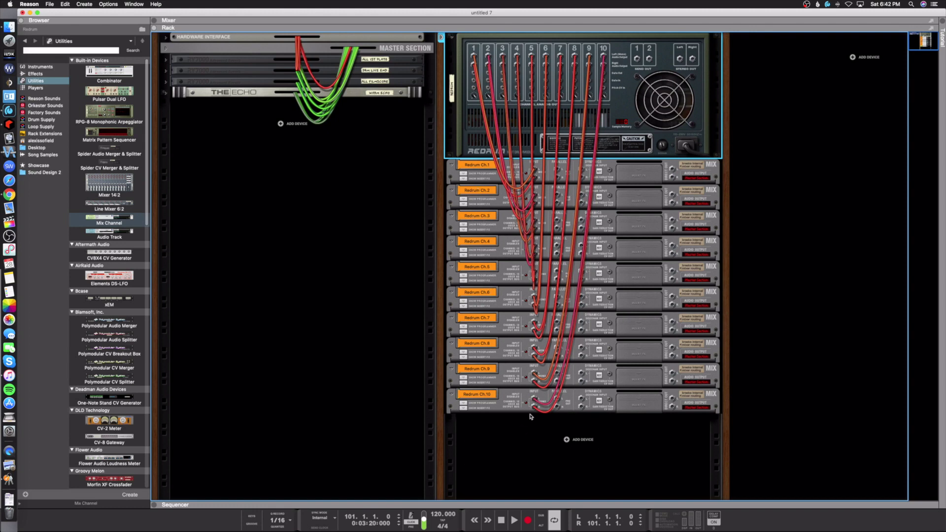
key(Tab)
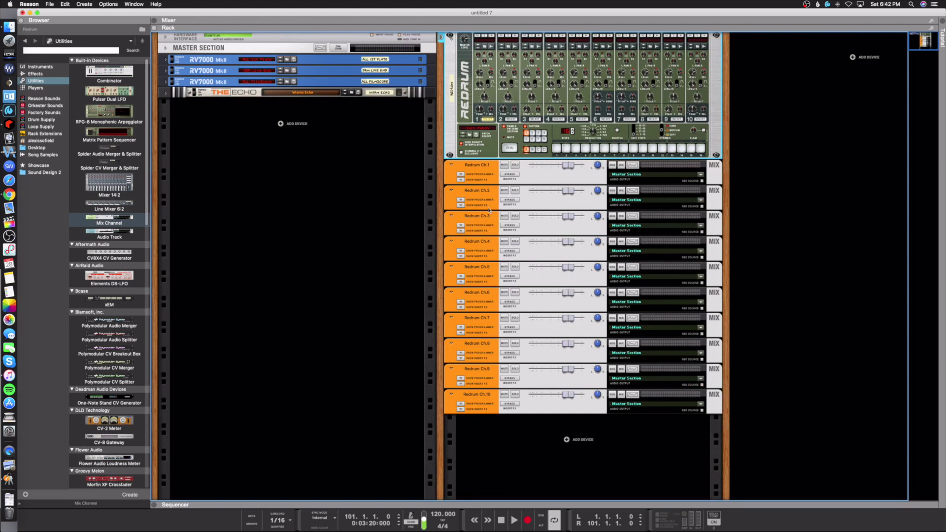
Step: Set the channel color of all ten Redrum channels in the mixer to Bright Lime
key(F5)
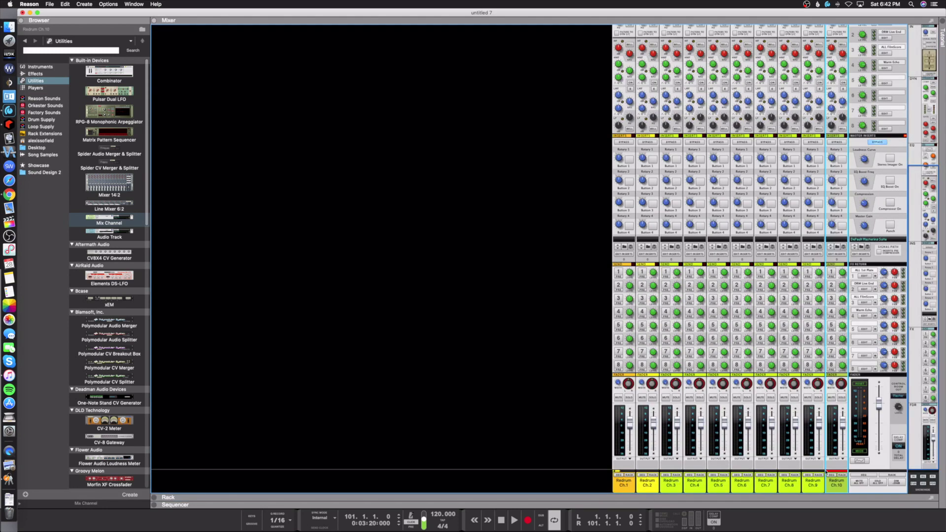
click(776, 473)
key(F5)
click(629, 487)
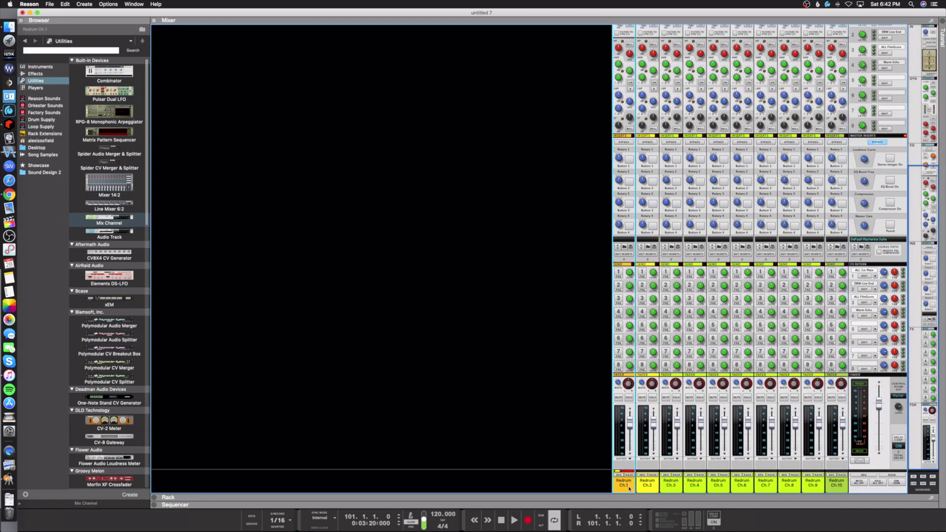
shift+click(839, 485)
right_click(796, 487)
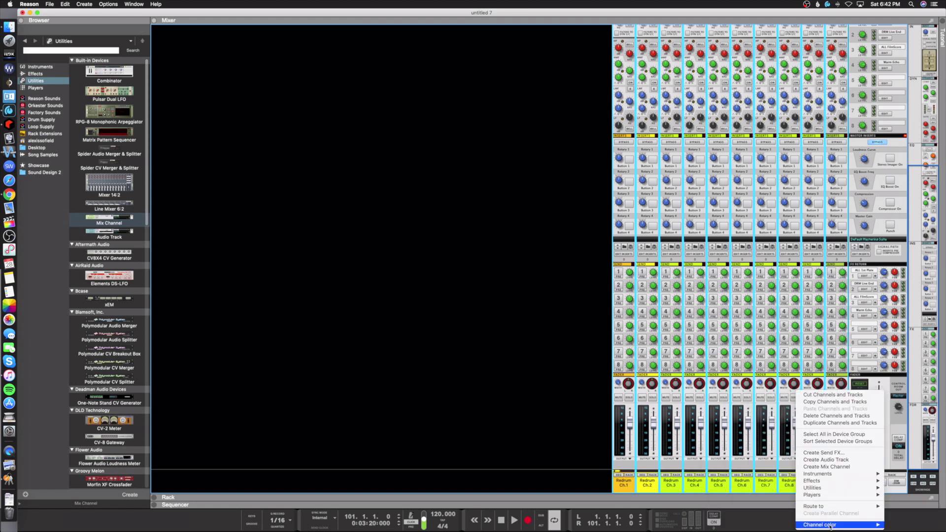
mouse_move(830, 525)
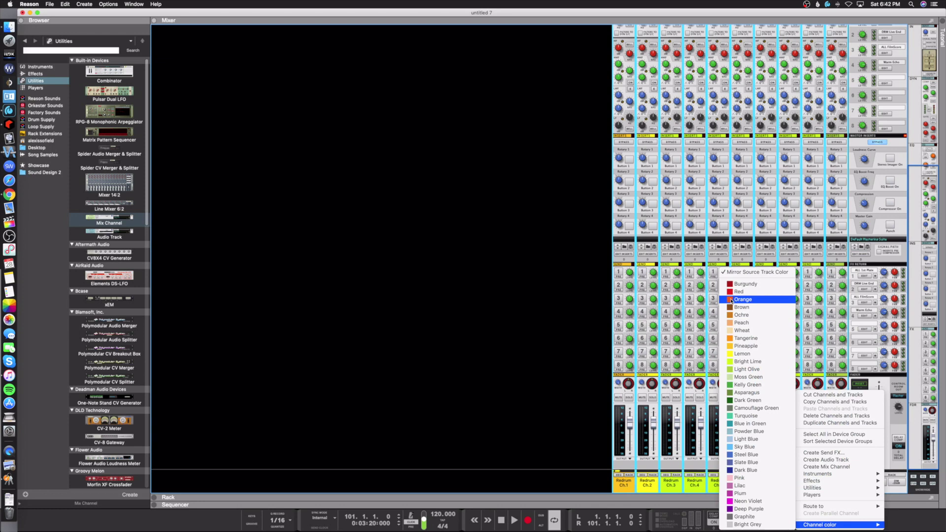
click(748, 361)
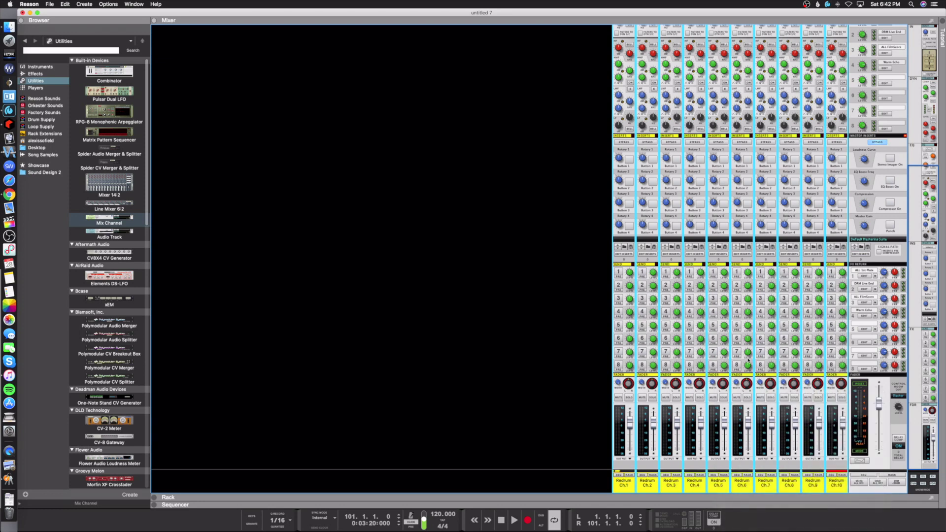
Step: Route all ten Redrum channels to a new output bus and name it "Drum Bus"
right_click(782, 486)
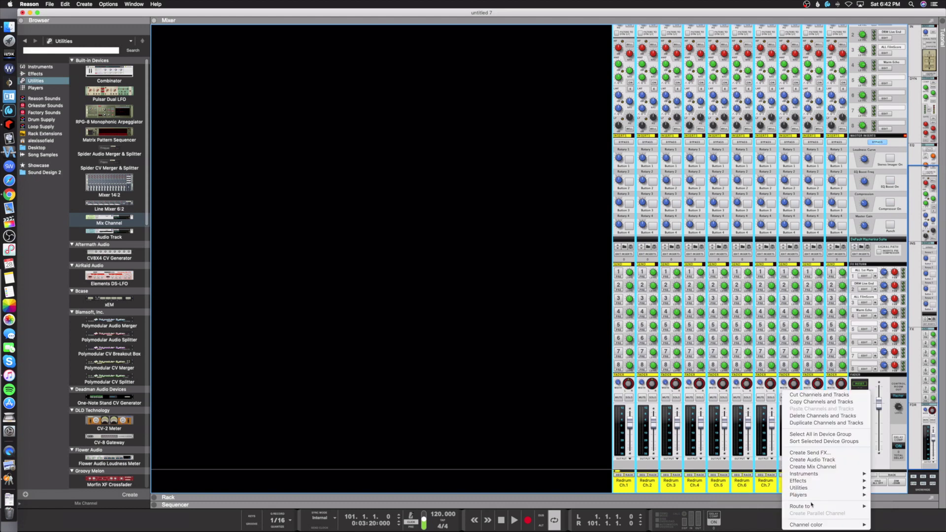
mouse_move(816, 506)
click(899, 502)
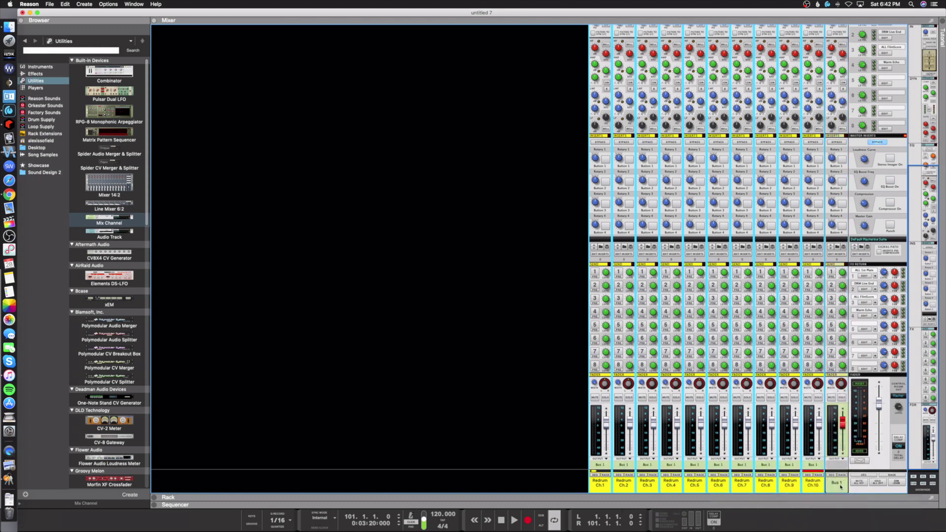
double_click(834, 484)
text(Drum Bus)
key(Return)
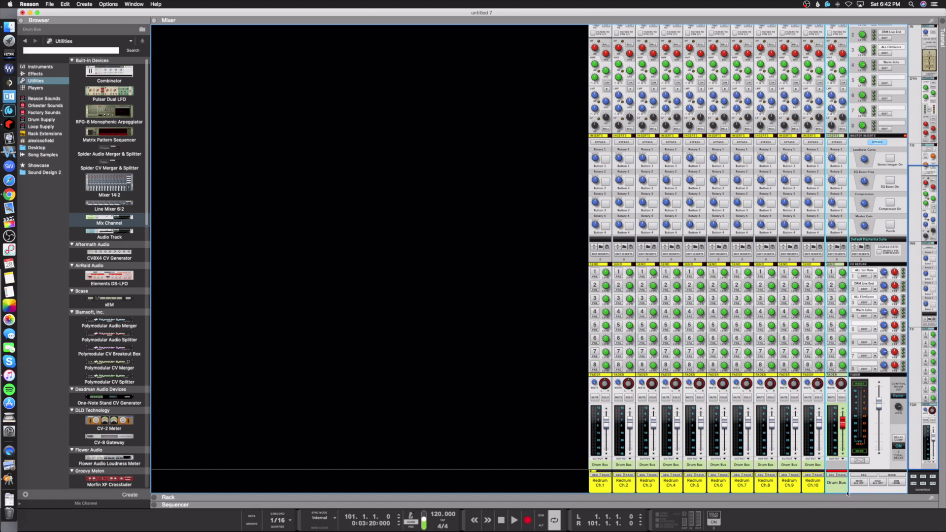
Step: Set the Drum Bus channel color to Pineapple
right_click(832, 486)
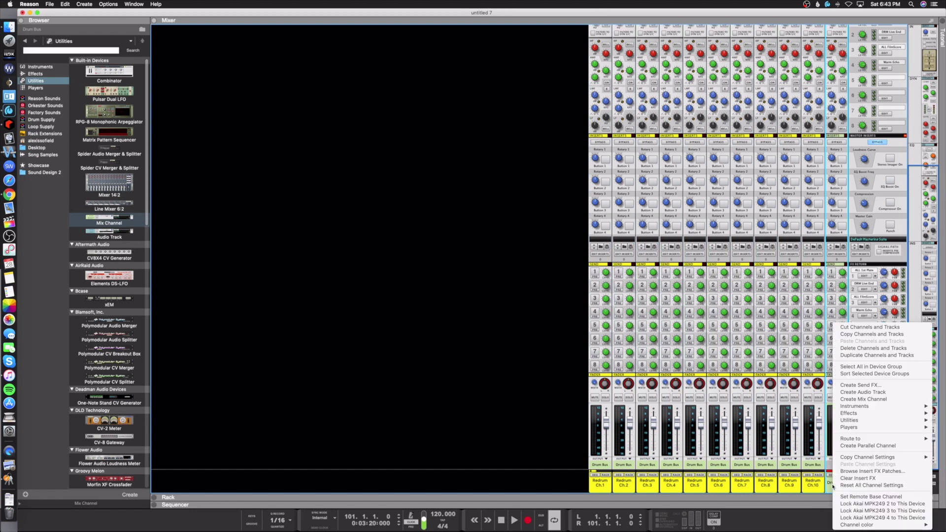
mouse_move(858, 440)
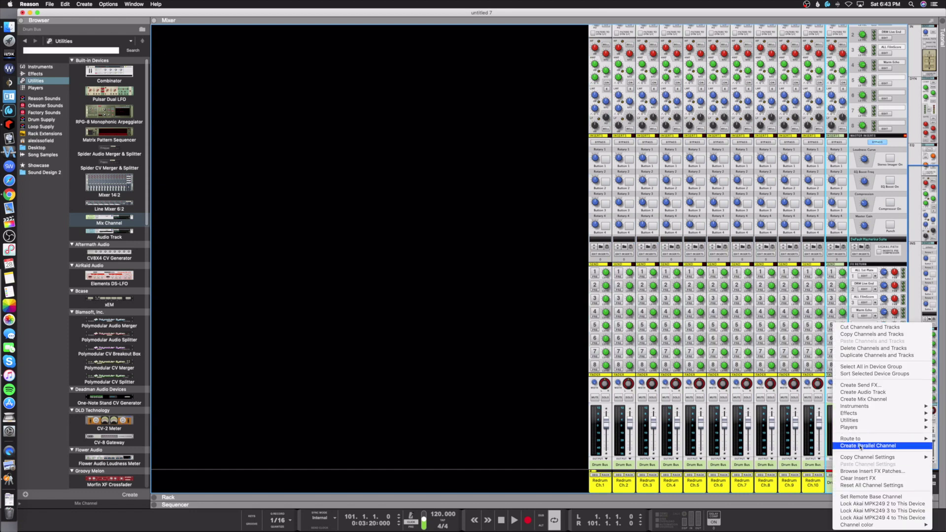
mouse_move(866, 526)
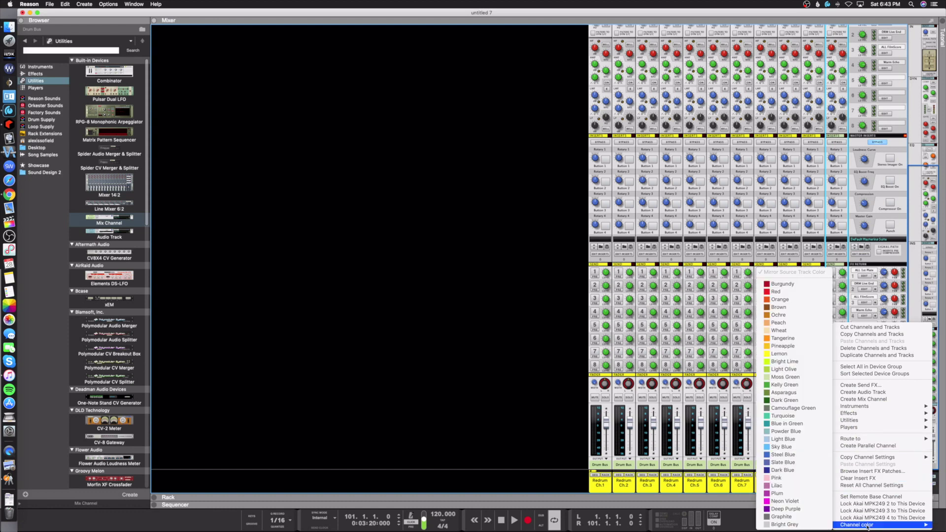
click(781, 346)
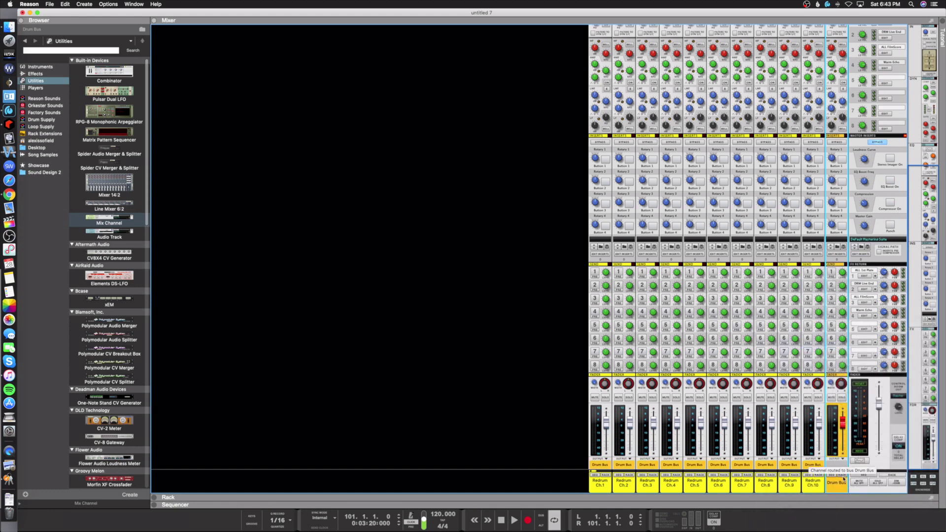
Step: Review the Redrum channels and Drum Bus in the rack, and browse the Instruments and Players devices
double_click(823, 496)
scroll(543, 334, down, 1)
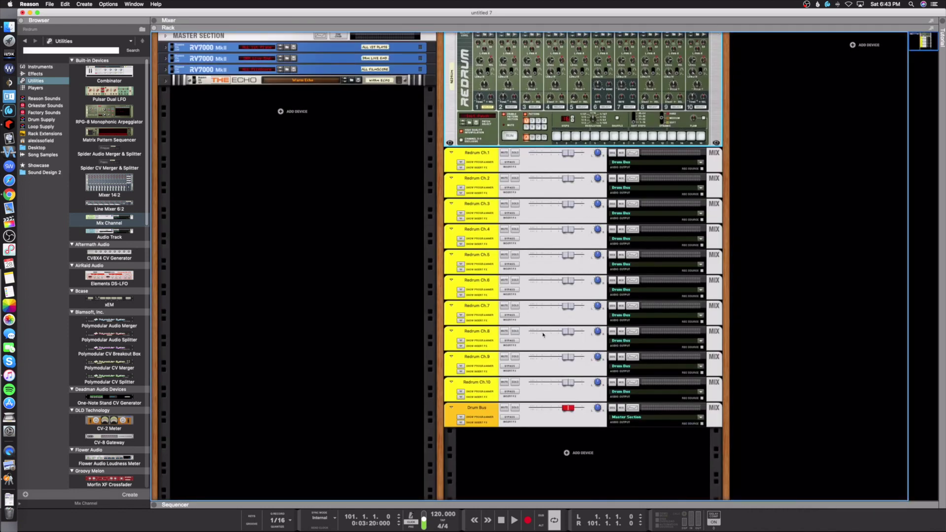
click(49, 68)
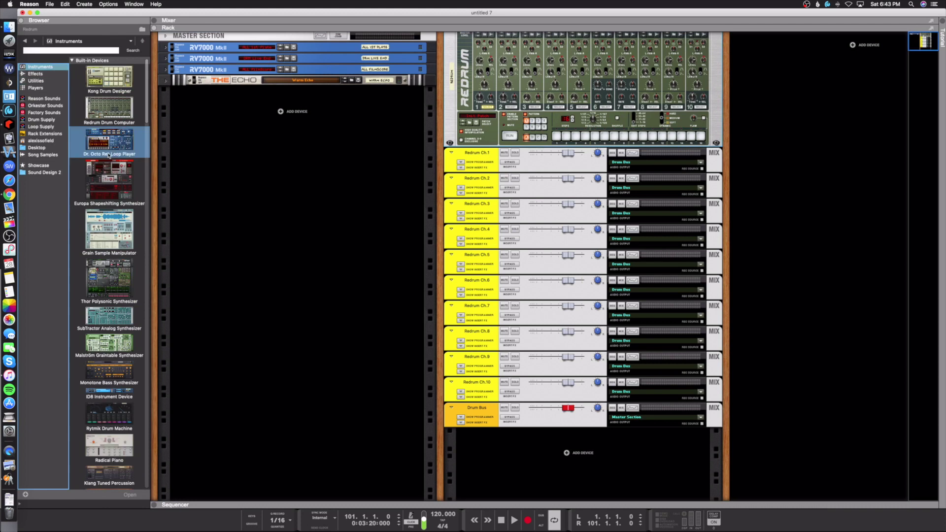
click(39, 88)
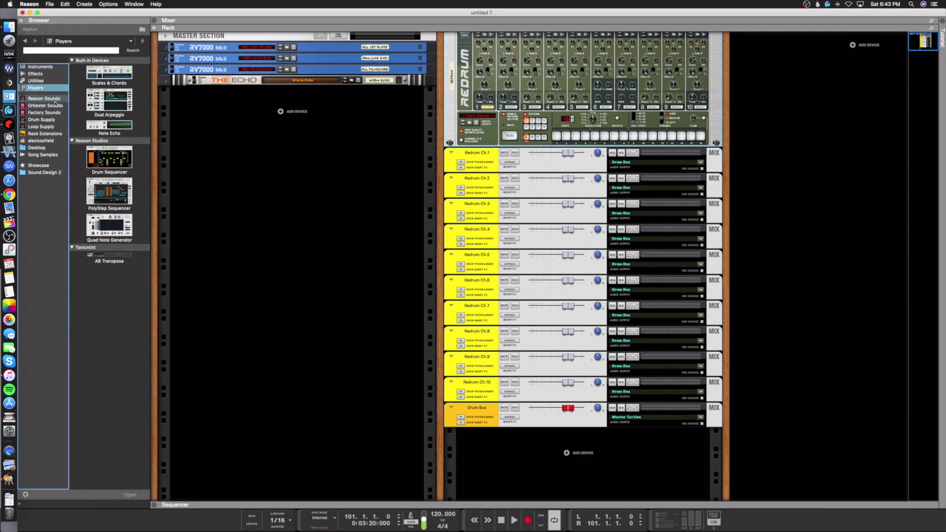
Step: Add a Combinator from the Utilities devices to the rack below the Drum Bus channel
click(41, 81)
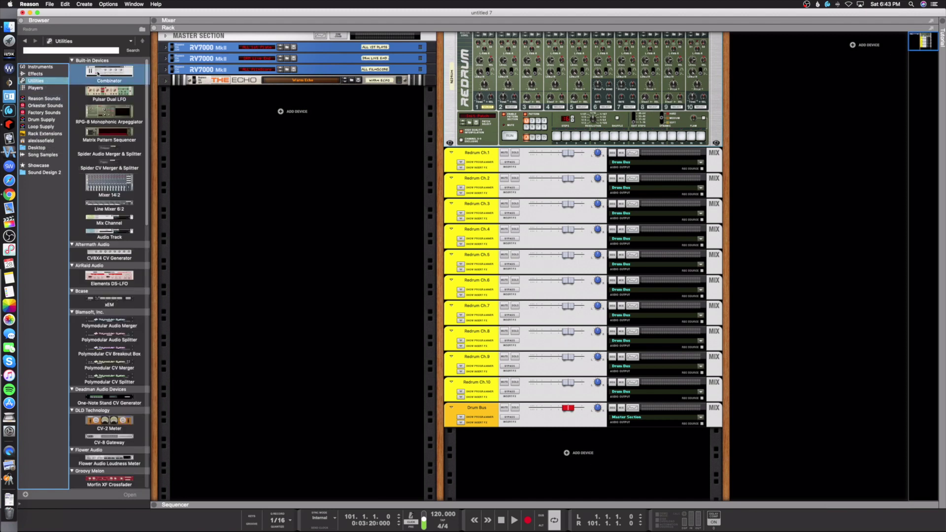
drag(96, 73, 499, 452)
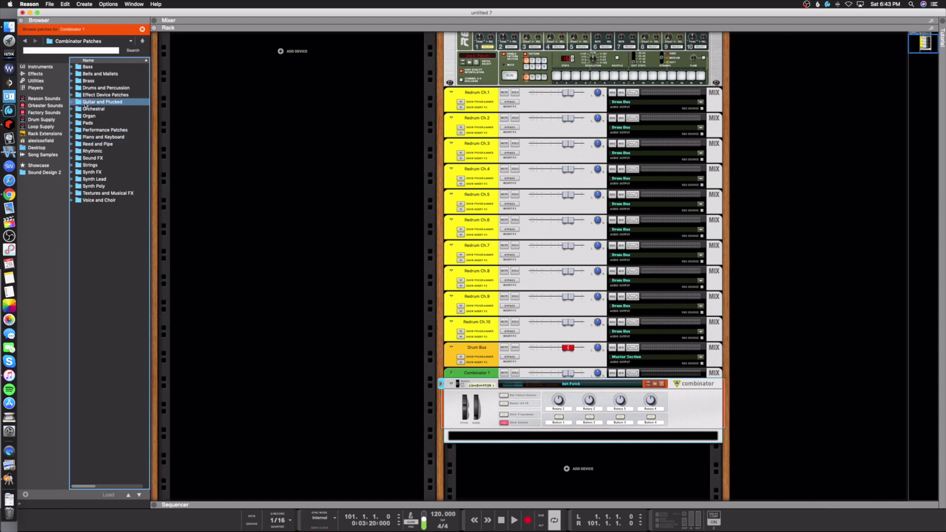
Step: Add a Thor Polysonic Synthesizer inside the new Combinator, and undo the addition
click(40, 66)
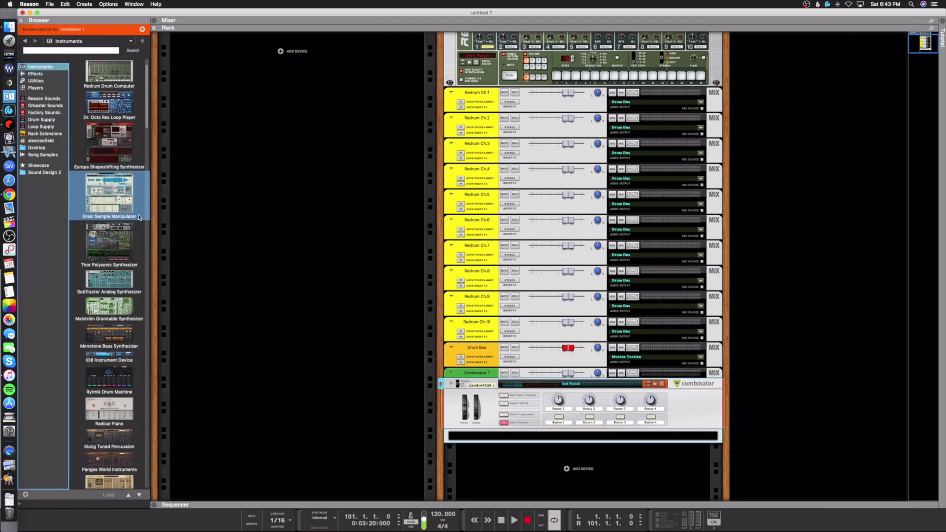
scroll(117, 240, down, 1)
mouse_move(111, 224)
mouse_down()
mouse_move(441, 372)
mouse_move(511, 438)
mouse_up()
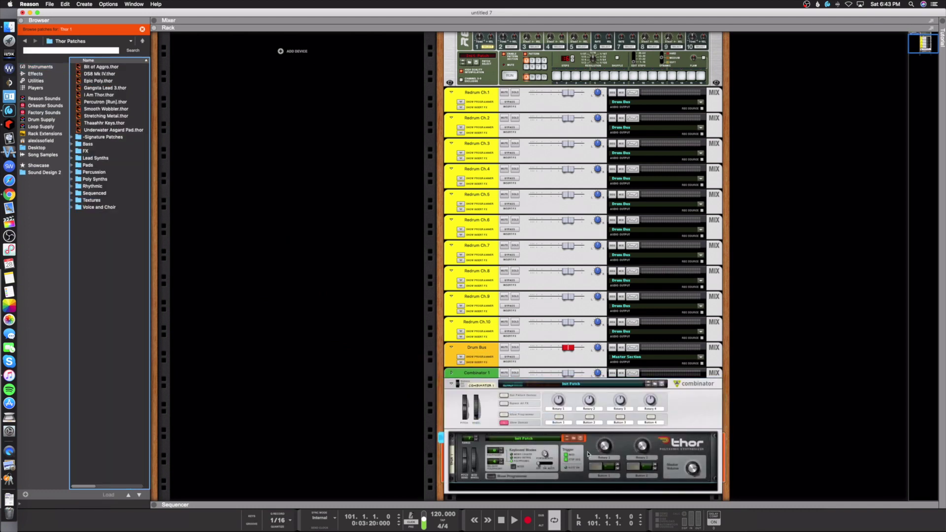
key(super+z)
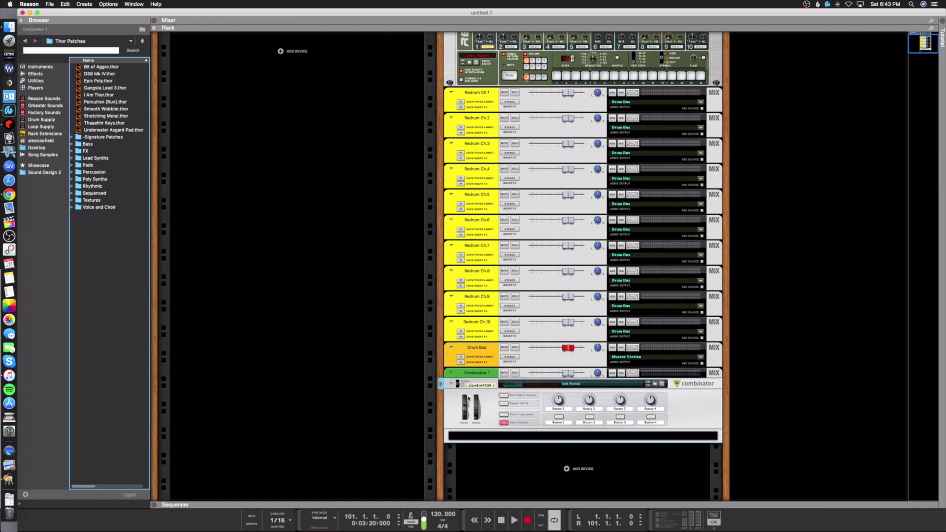
Step: Rename the Combinator as "Sub 1"
double_click(484, 387)
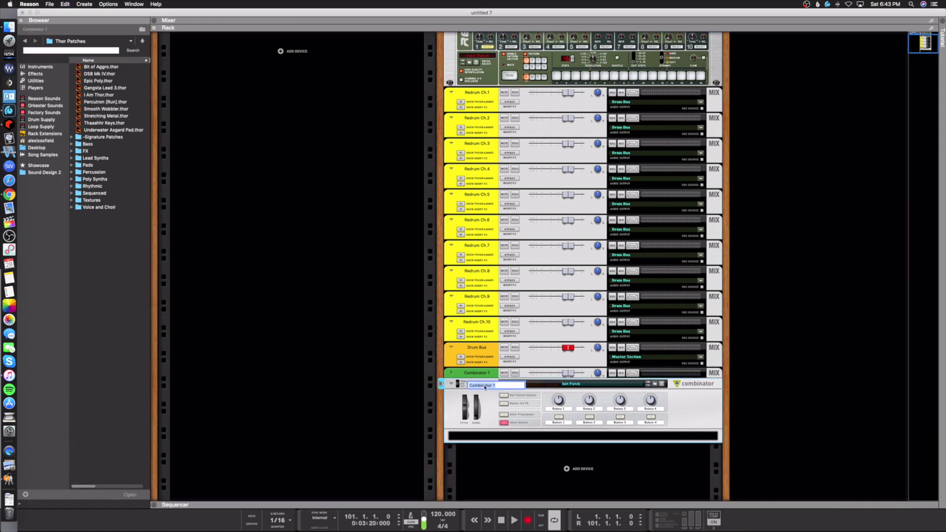
text(Sub)
key(Return)
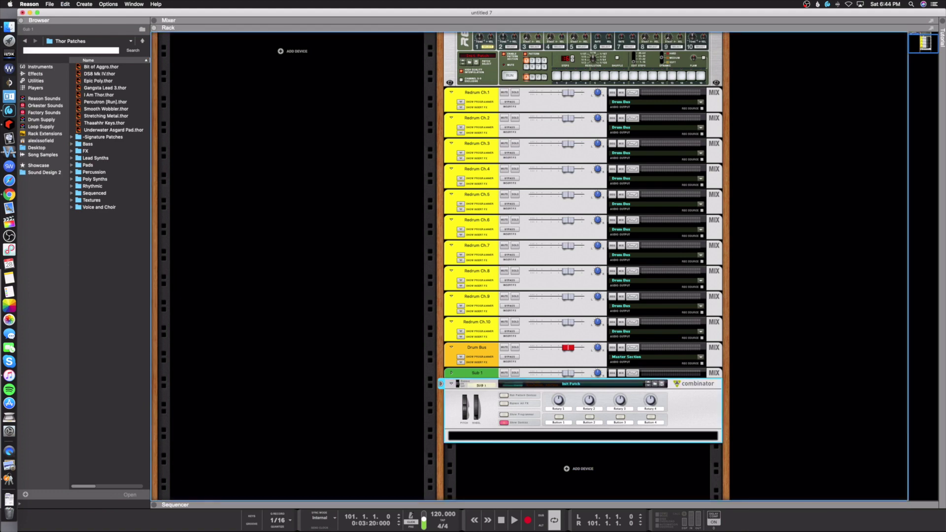
Step: Add a second Combinator below Sub 1, and fold the Sub 1 Combinator
click(41, 81)
drag(110, 72, 475, 483)
click(451, 367)
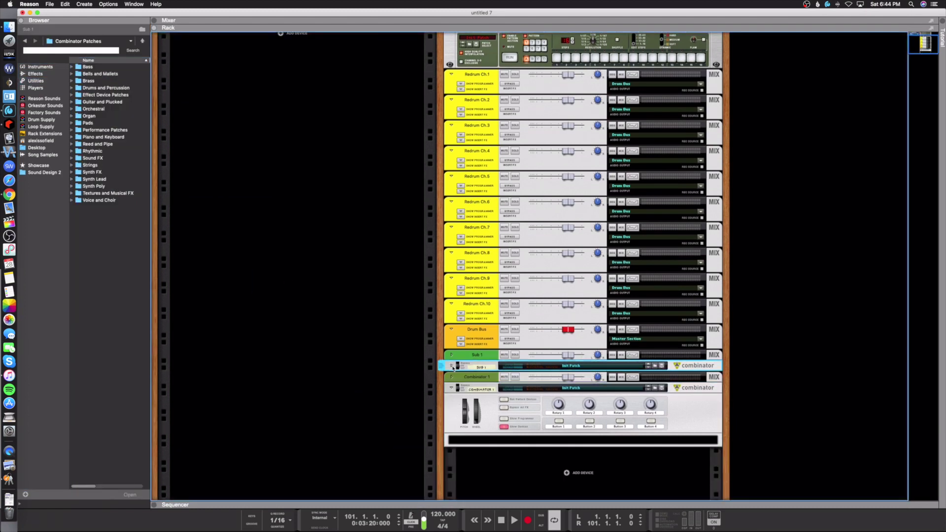
Step: Rename the second Combinator as "Sub 2" and fold it
double_click(477, 390)
text(Su)
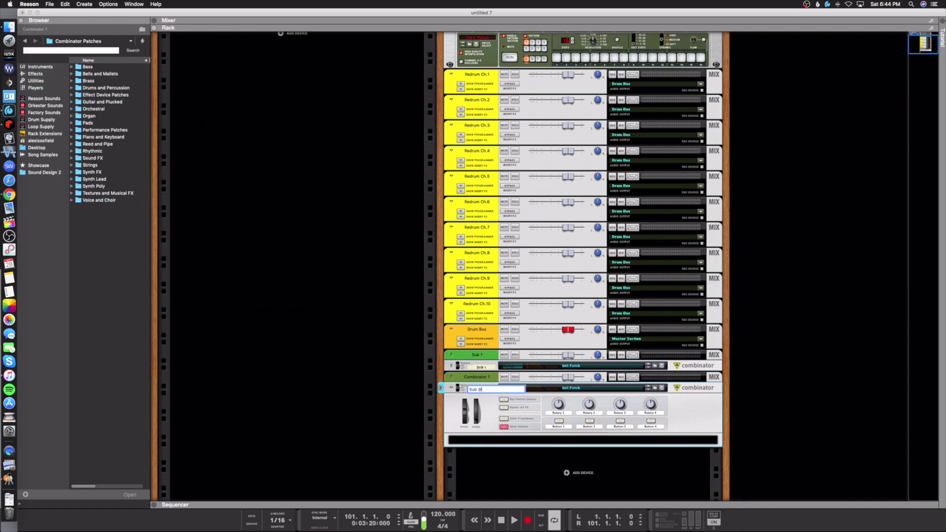
text(b 2)
key(Return)
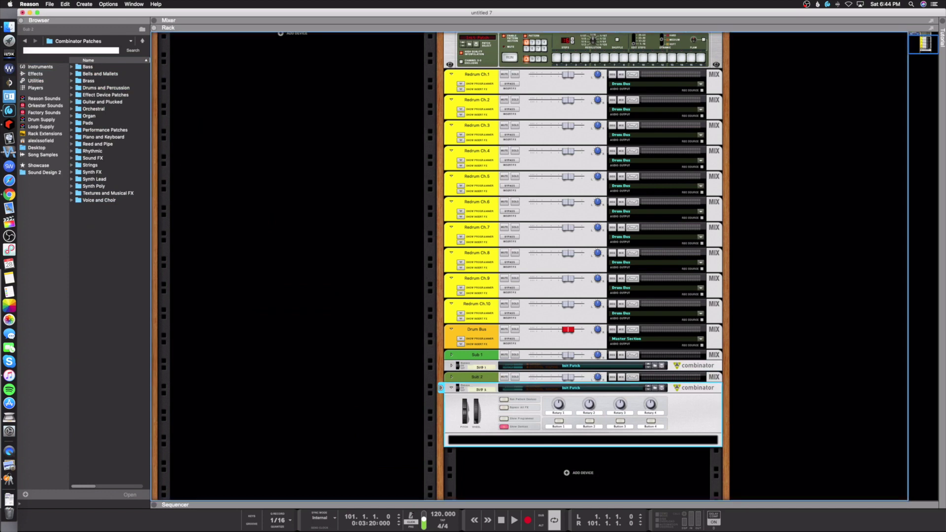
click(452, 389)
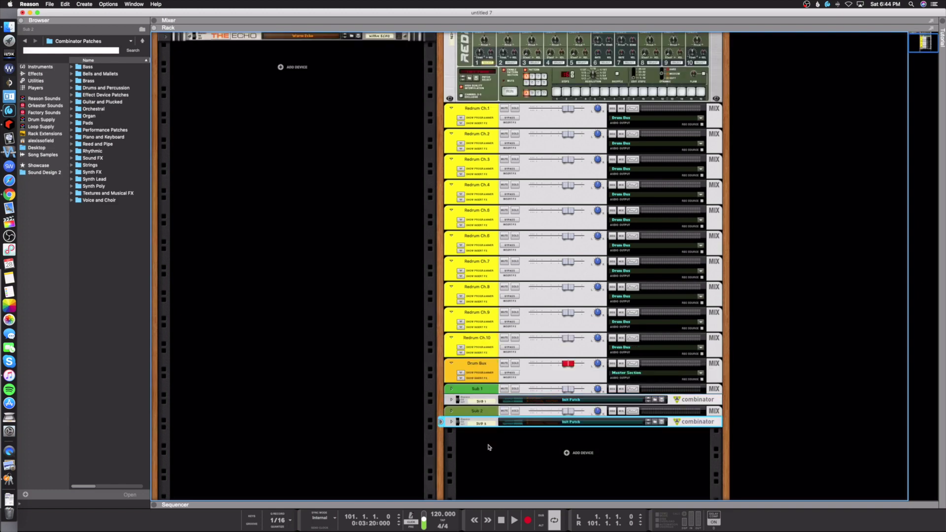
Step: Fold and unfold all devices in the Redrum rack column, and fold only the Sub 1 and Sub 2 Combinators
alt+click(451, 186)
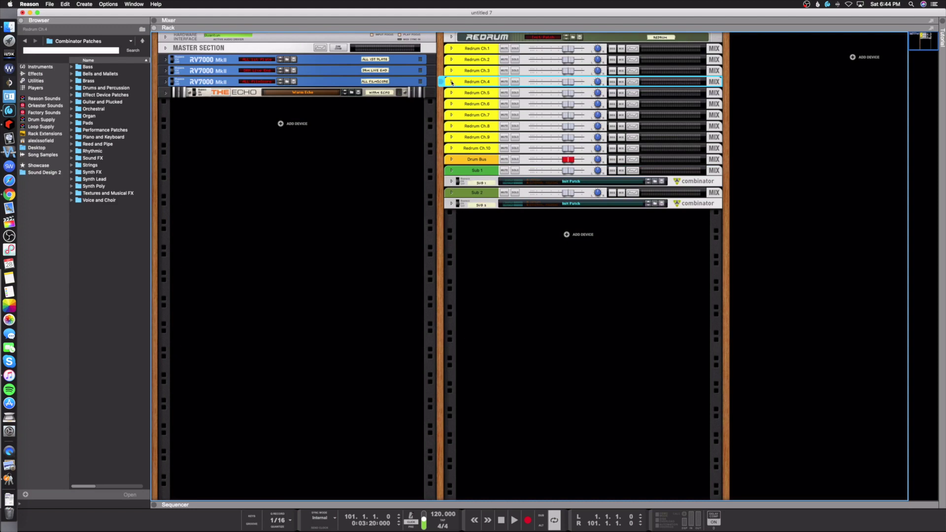
alt+click(451, 82)
scroll(497, 223, down, 3)
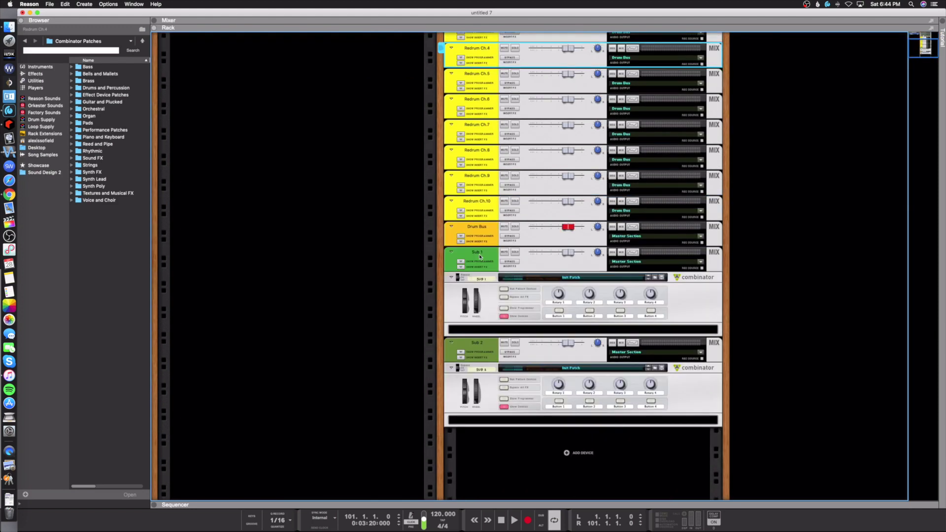
click(451, 281)
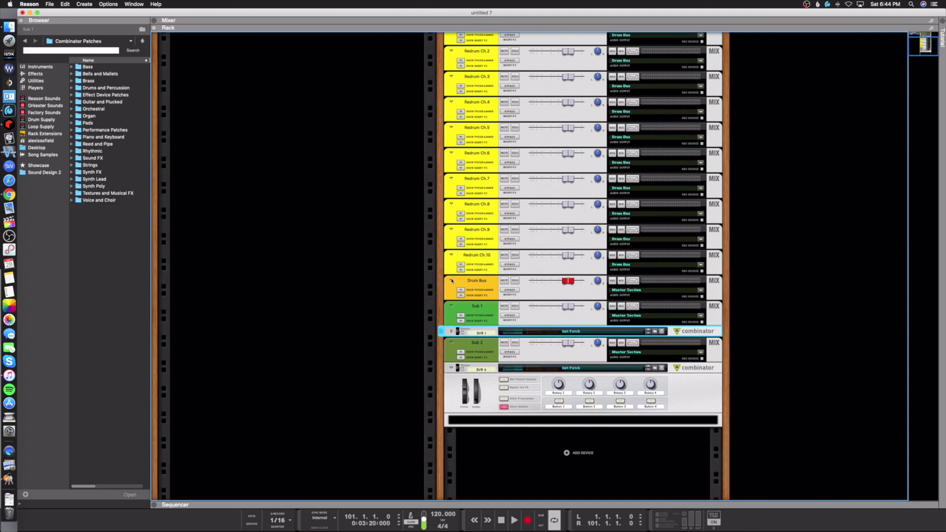
click(451, 368)
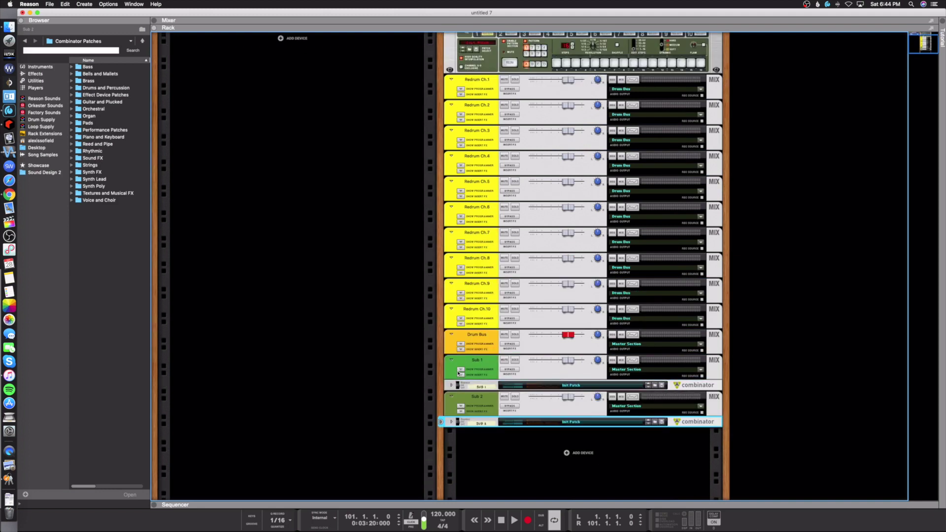
Step: Route the Sub 1 and Sub 2 mix channels to a new output bus and name it "Sub Bus"
click(471, 370)
shift+click(487, 403)
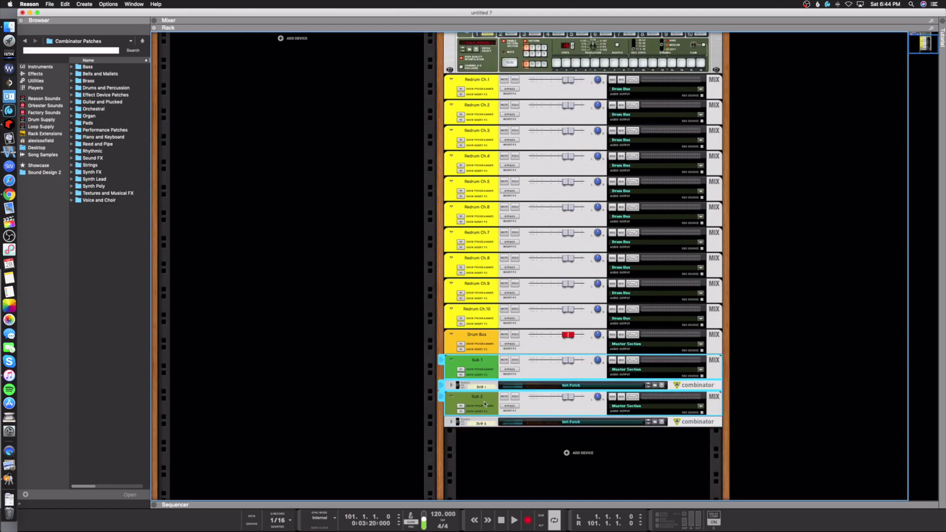
right_click(487, 403)
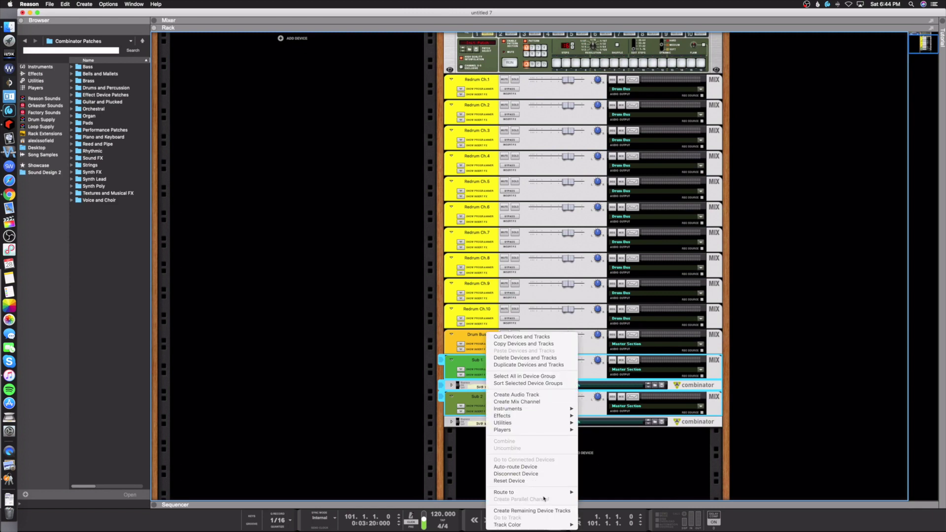
mouse_move(545, 492)
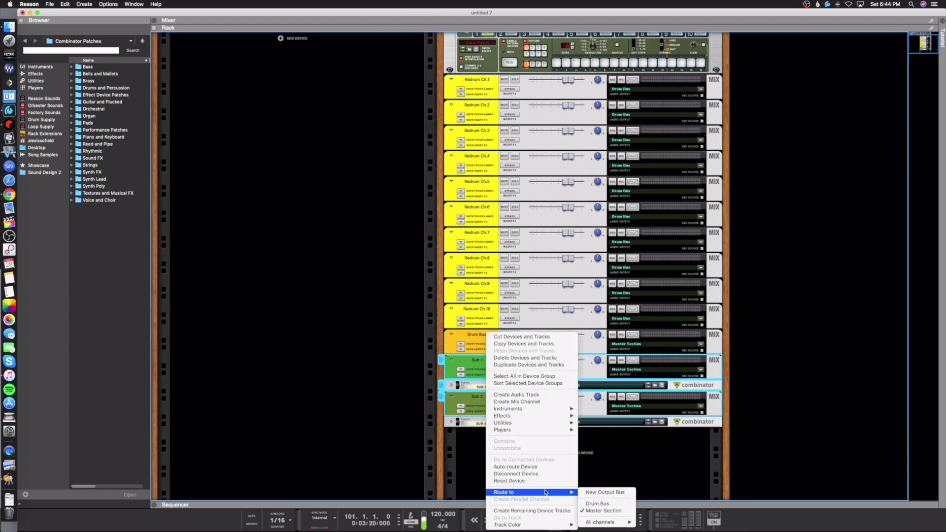
click(604, 492)
double_click(476, 433)
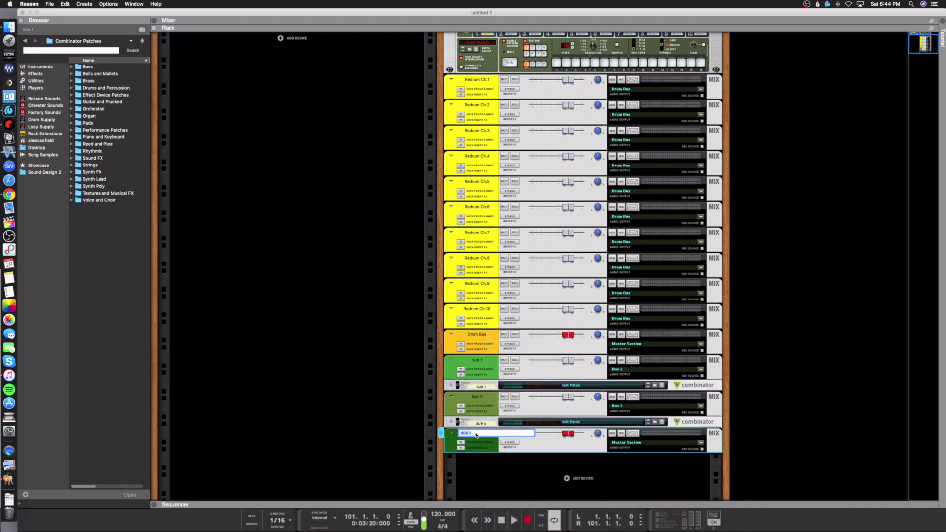
text(Sub Bus)
key(Return)
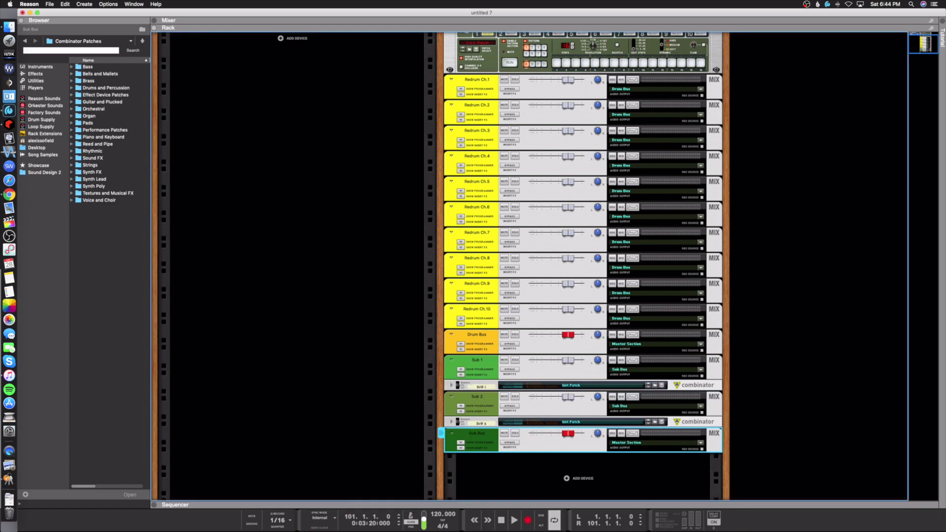
Step: Set the track color of Sub 1 and Sub 2 to Orange
click(473, 379)
shift+click(475, 409)
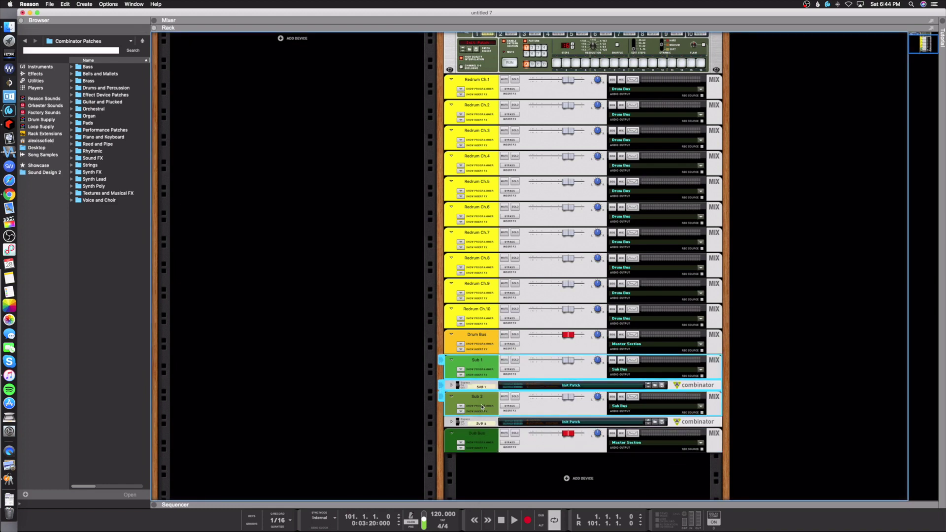
right_click(480, 409)
mouse_move(537, 526)
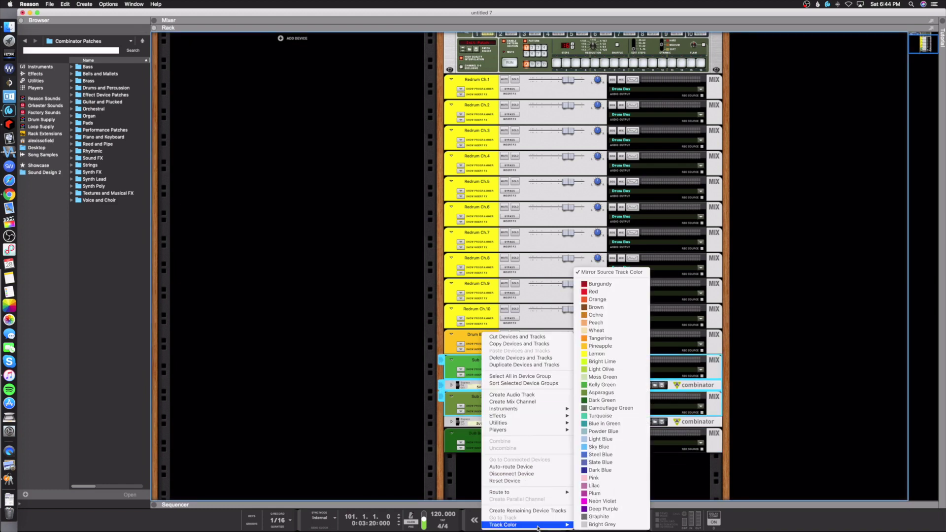
click(597, 299)
Step: Set the Sub Bus track color to Red
right_click(477, 446)
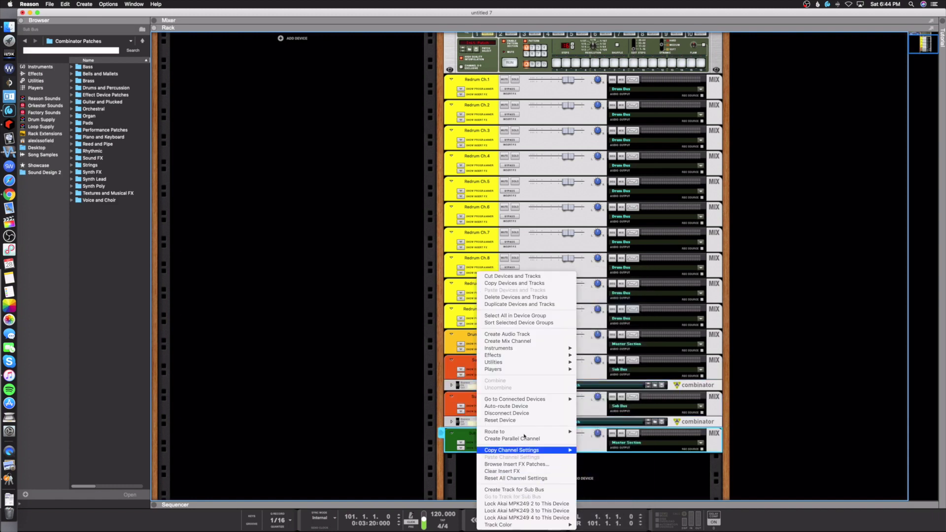
mouse_move(535, 524)
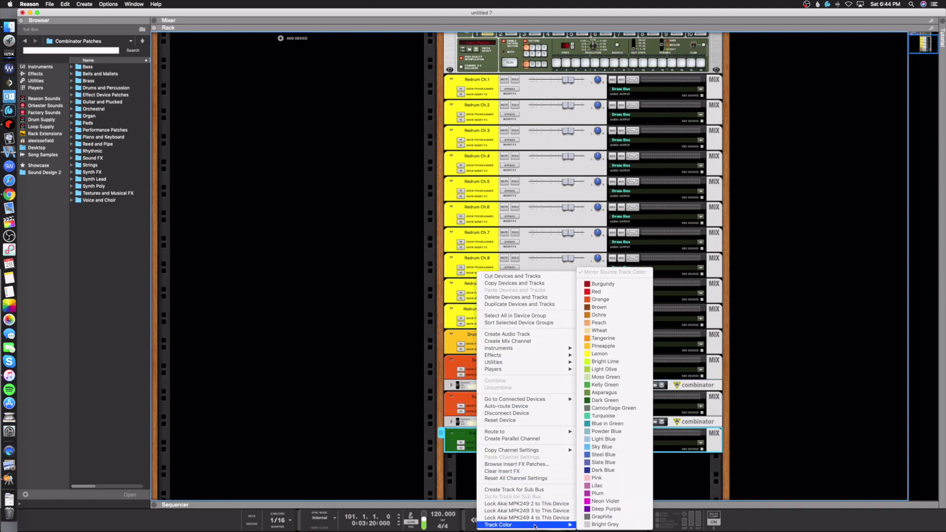
click(620, 292)
right_click(611, 471)
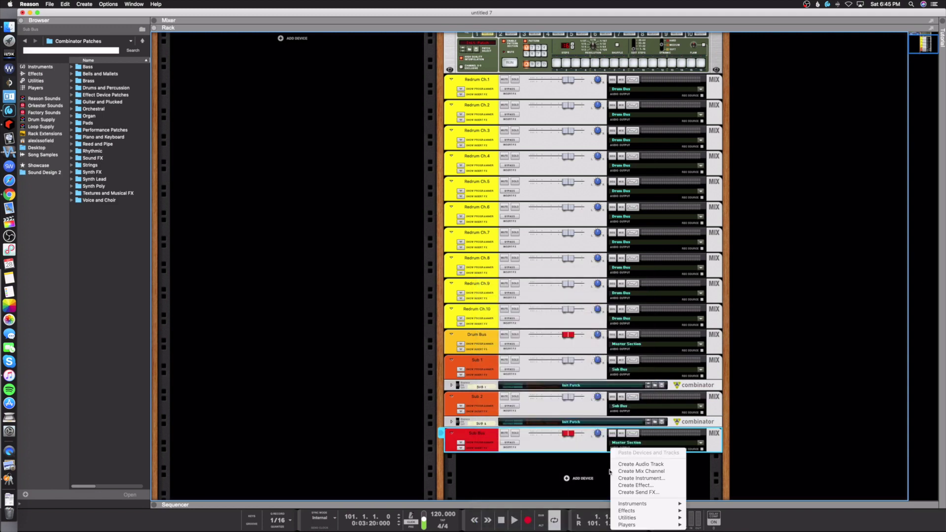
click(587, 466)
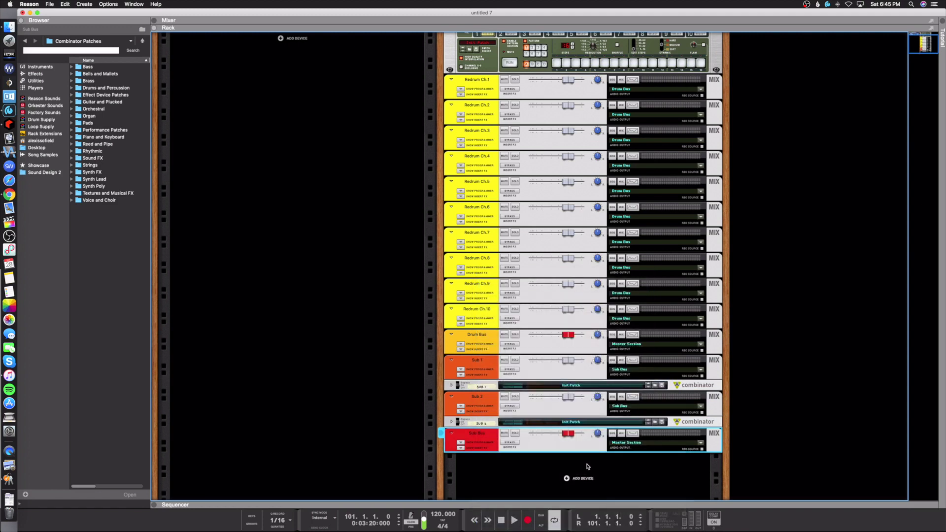
Step: Check the drum and sub channels in the mixer, and return to the rack
key(F5)
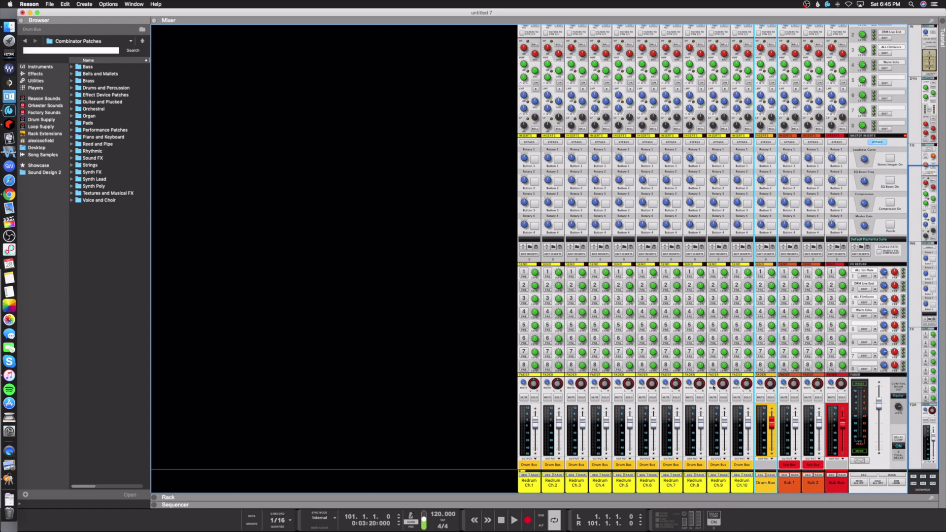
key(F6)
scroll(510, 339, up, 5)
scroll(474, 377, down, 5)
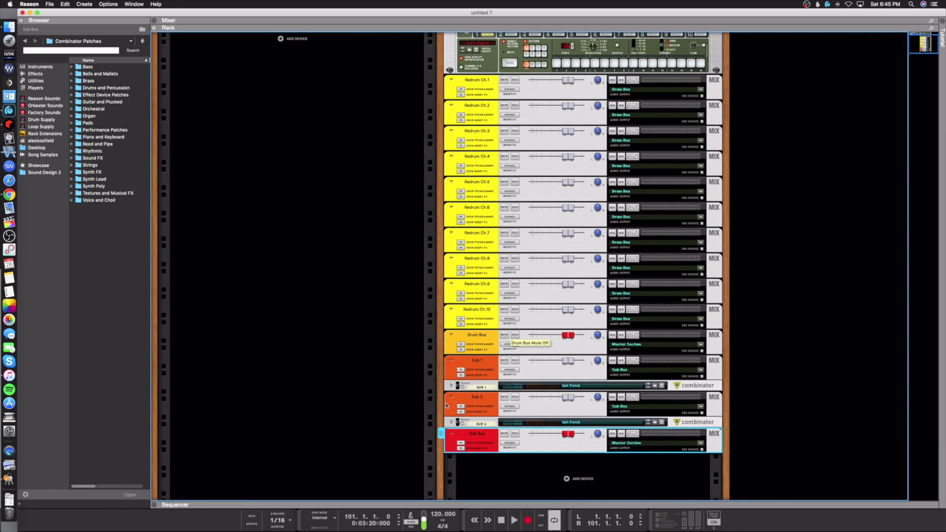
Step: Show the insert FX section of the Sub Bus, and toggle those of Sub 1 and Sub 2 open and closed
click(461, 448)
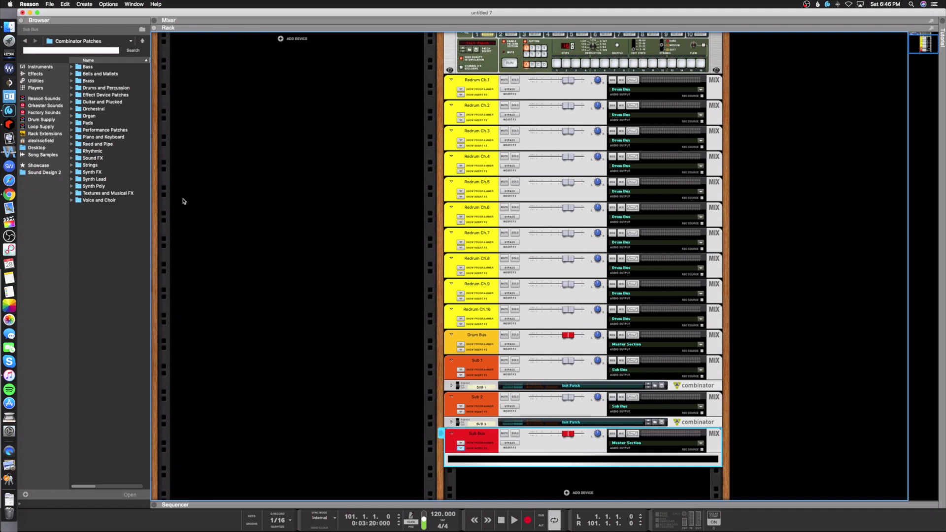
click(460, 375)
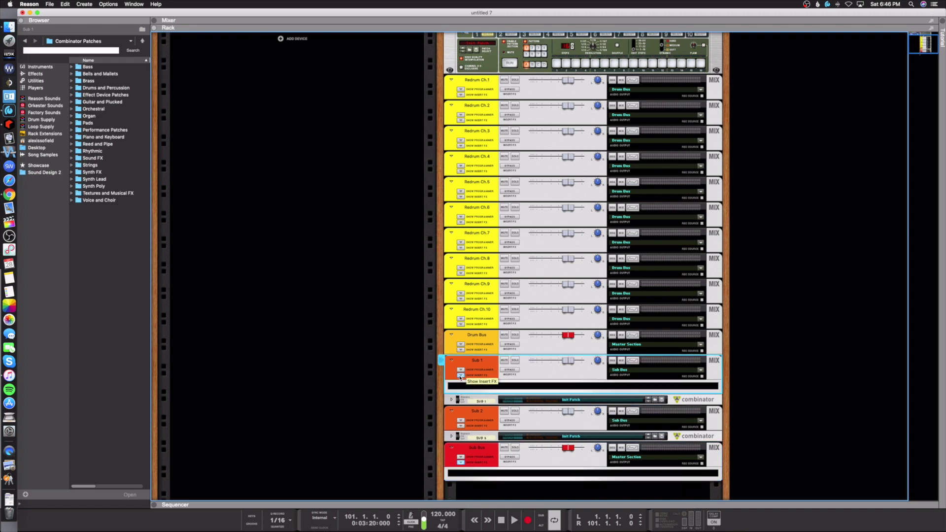
click(460, 426)
click(461, 426)
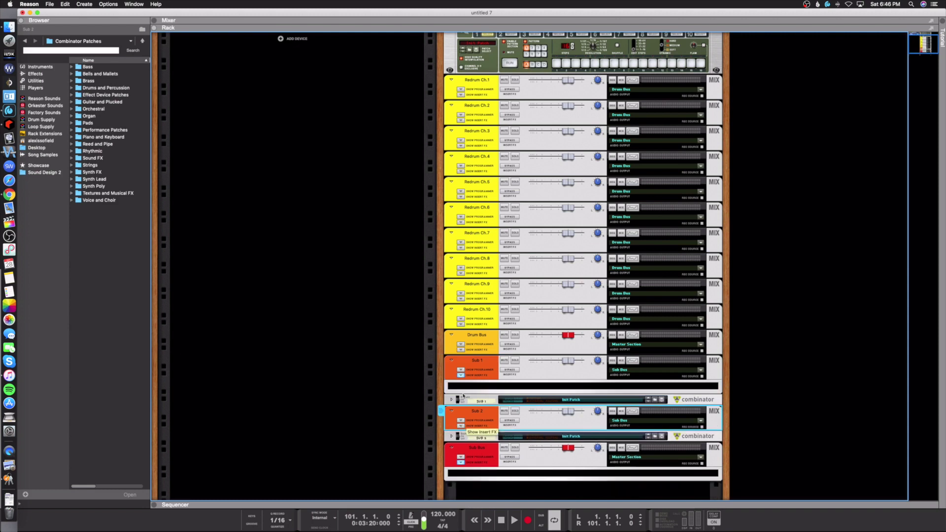
click(460, 375)
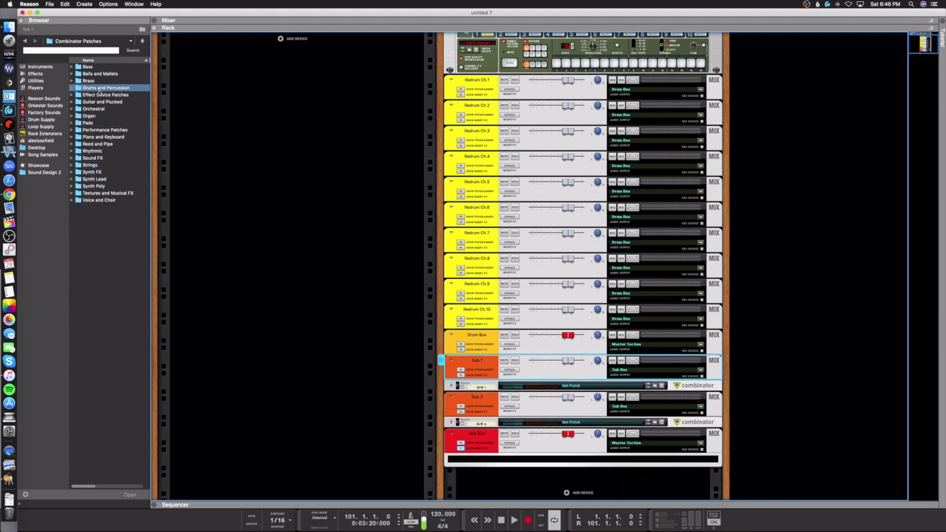
Step: Add an MClass Compressor from the Effects devices to the Sub Bus insert FX section
click(45, 67)
click(43, 74)
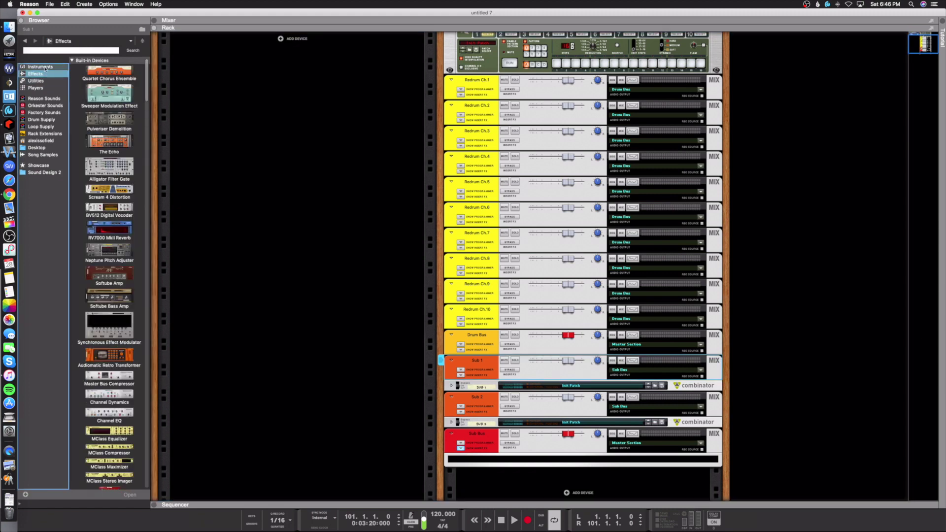
click(45, 68)
click(42, 74)
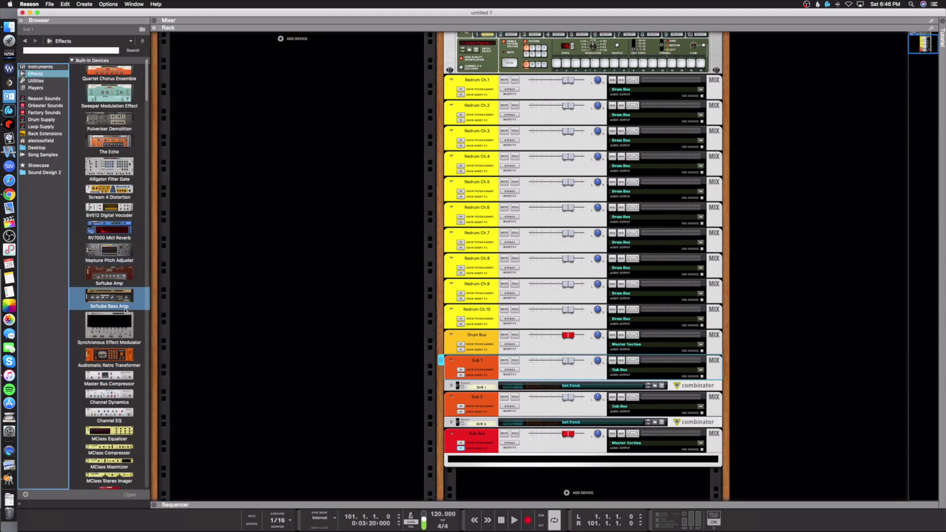
scroll(118, 321, down, 5)
drag(105, 332, 492, 460)
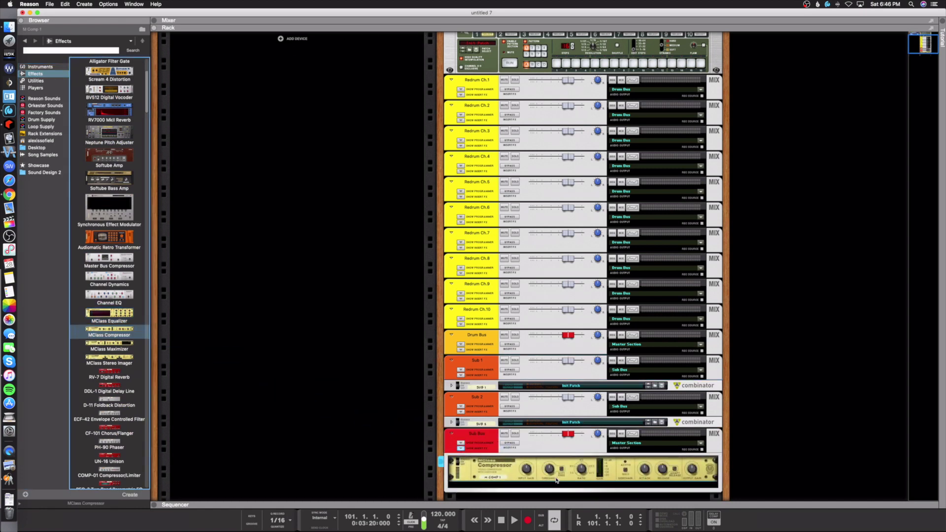
Step: Inspect the cabling on the rear of the rack, and reduce the cables' visibility there
key(Tab)
scroll(513, 193, up, 4)
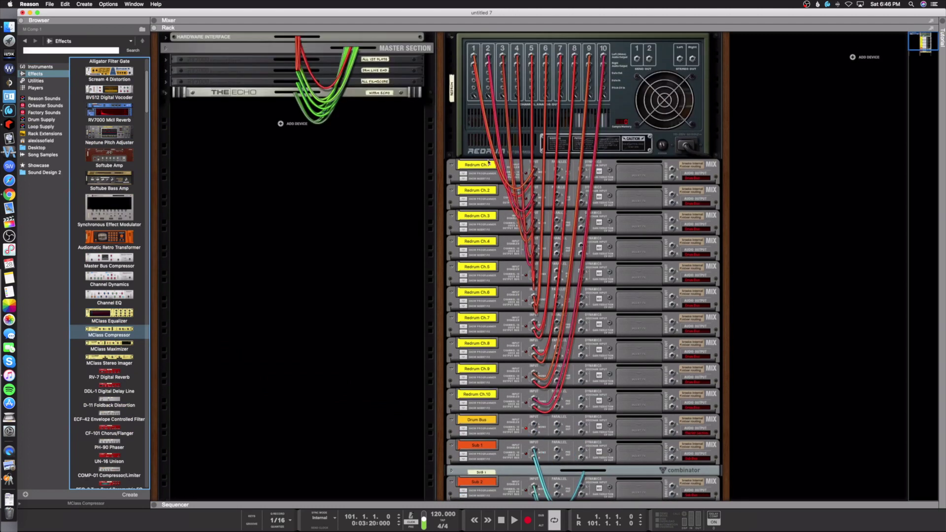
key(Tab)
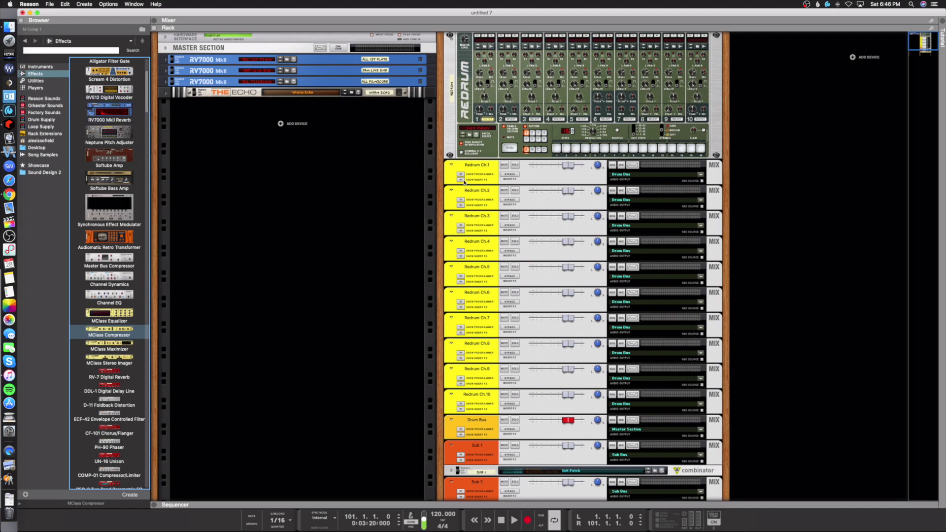
click(35, 88)
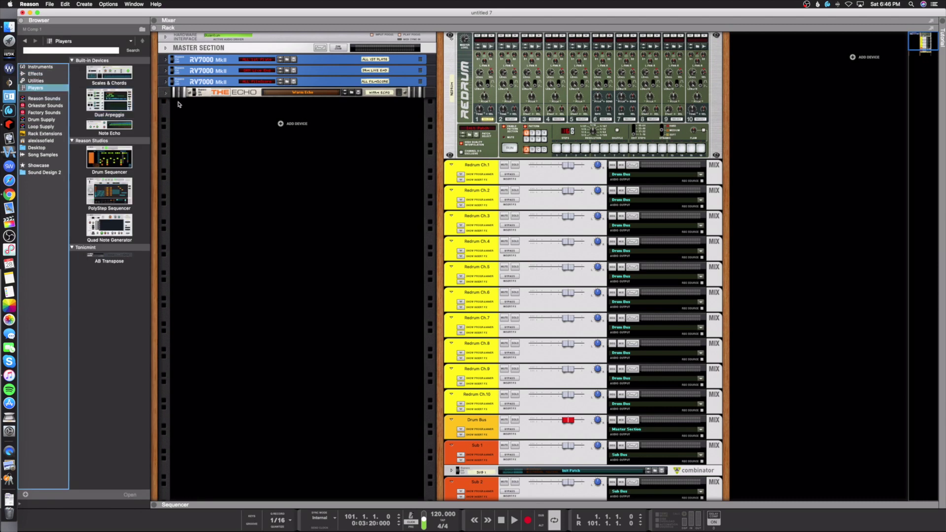
key(Tab)
key(k)
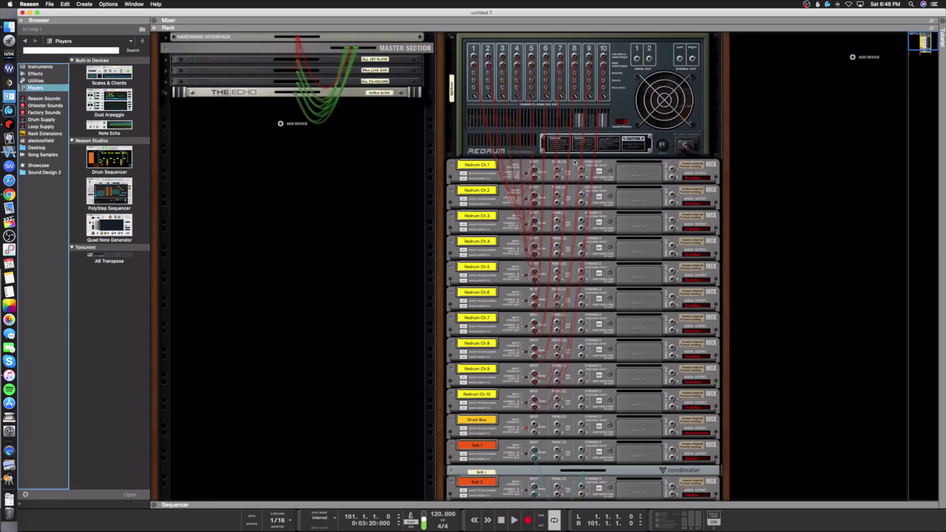
Step: Examine the cables of the first Redrum mix channels one at a time, comparing full and reduced cable visibility
click(565, 169)
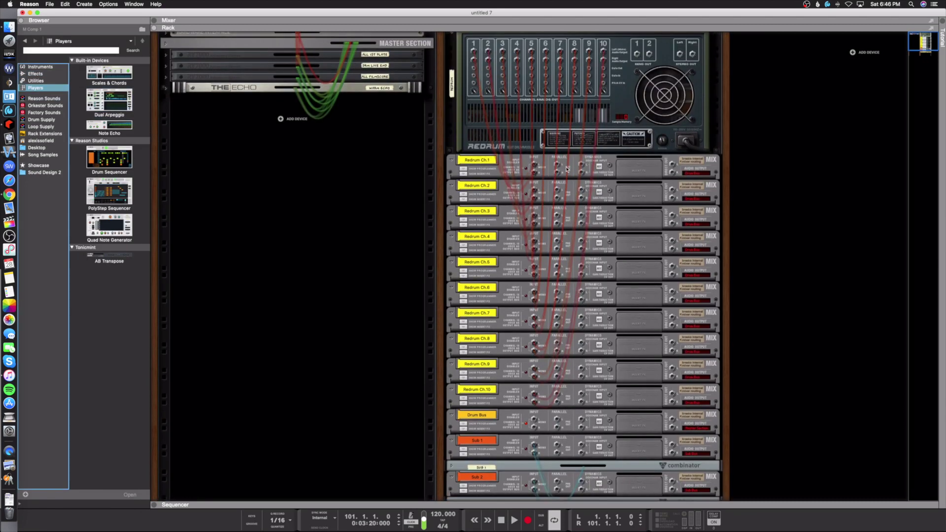
click(568, 192)
click(571, 211)
click(571, 190)
key(k)
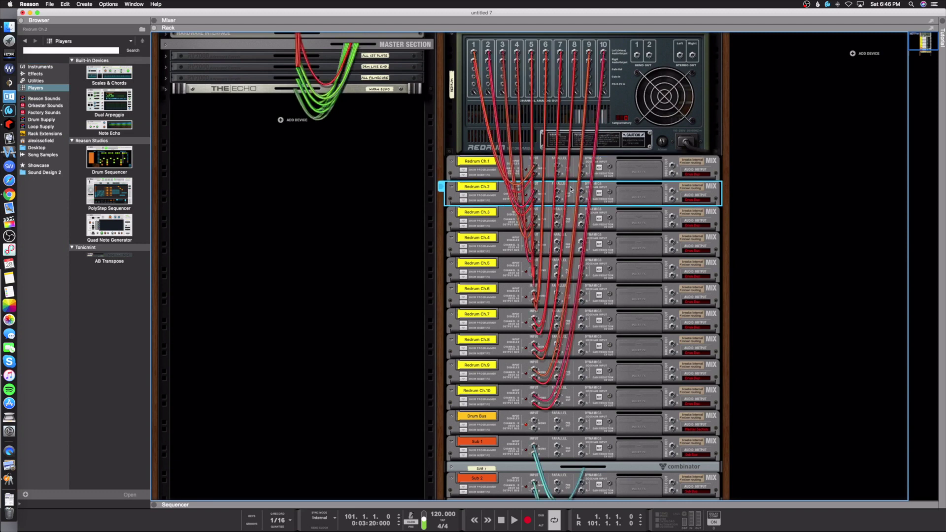
key(k)
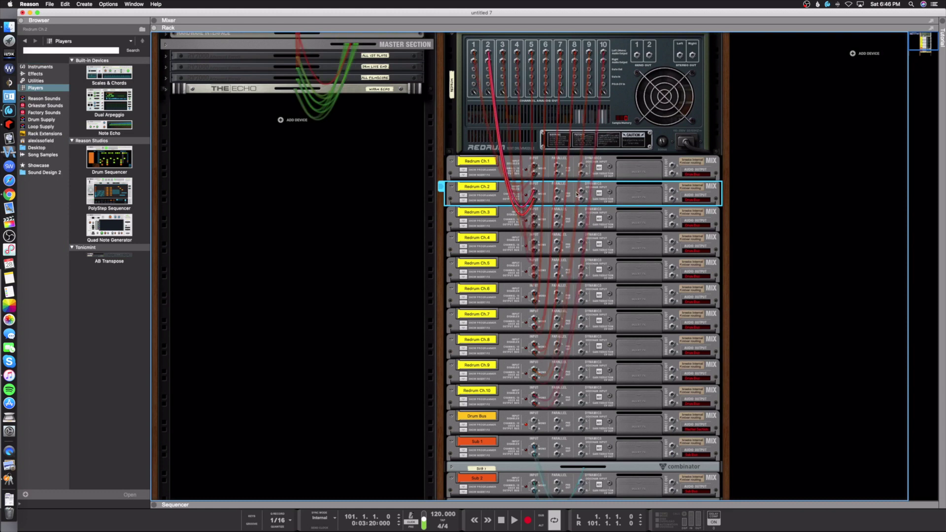
click(570, 213)
click(568, 198)
click(569, 172)
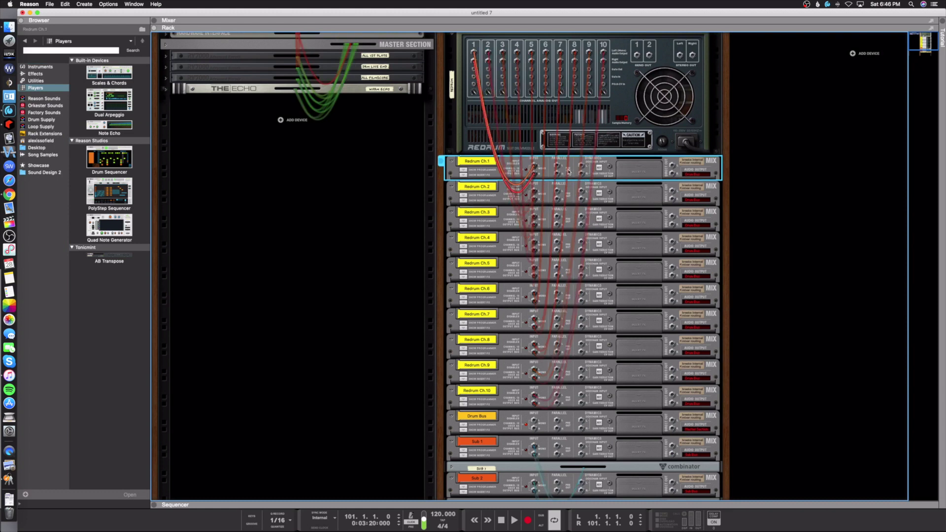
click(462, 174)
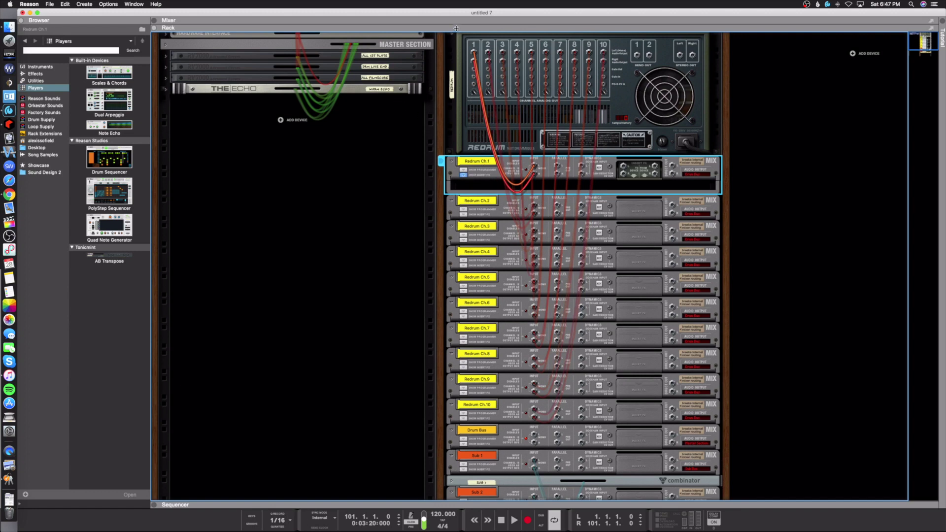
click(473, 53)
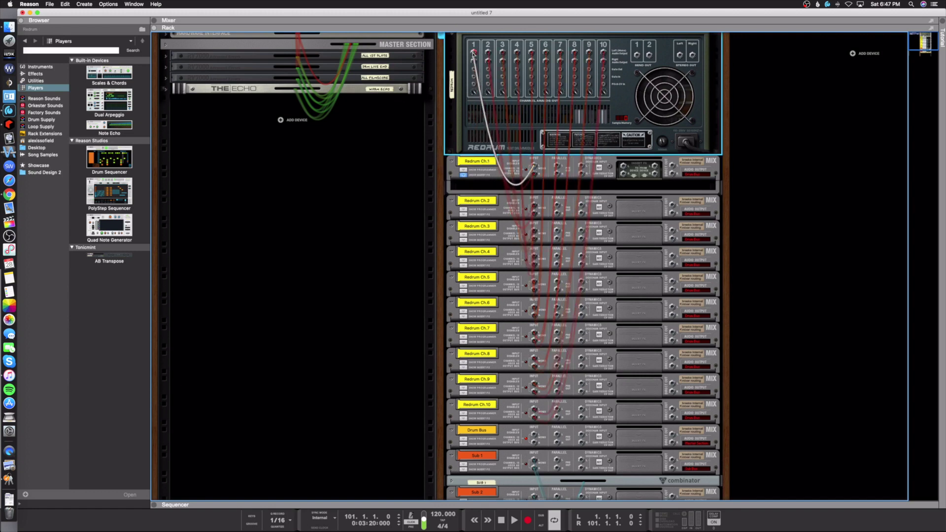
click(487, 172)
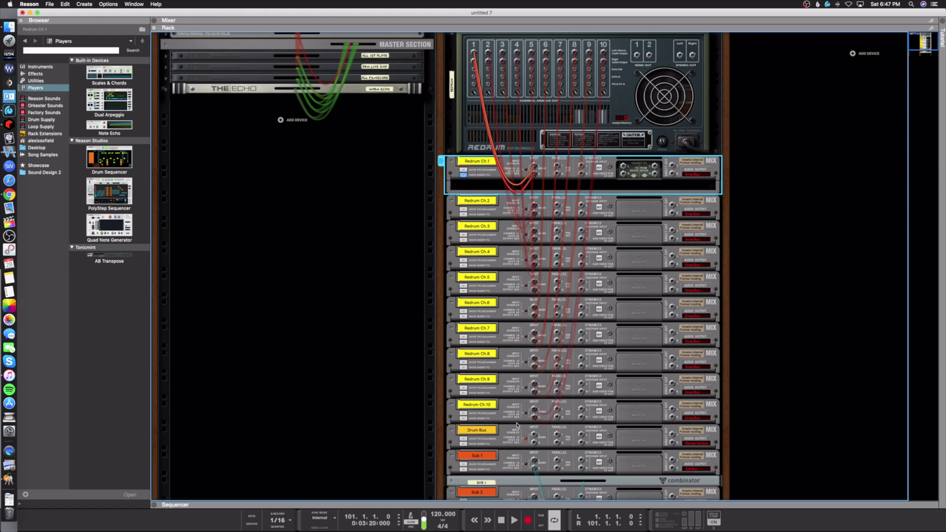
scroll(515, 426, down, 5)
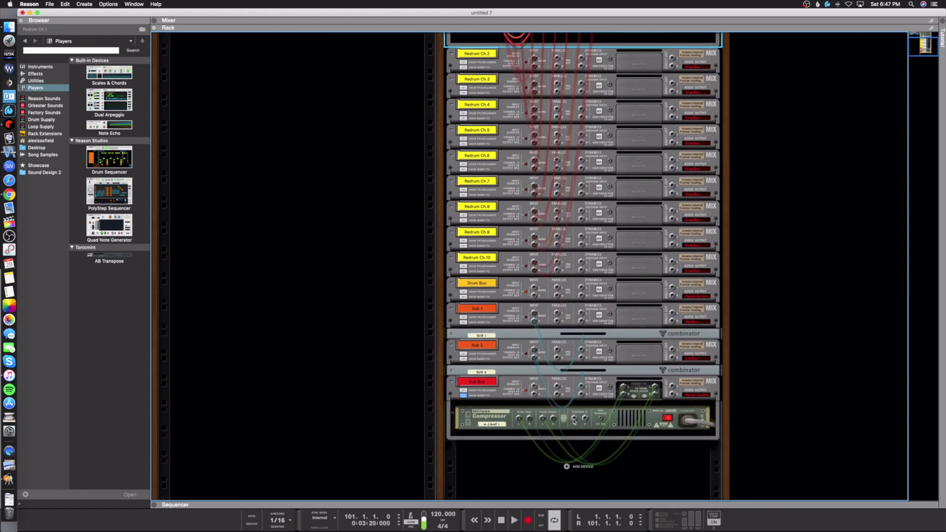
scroll(574, 422, up, 5)
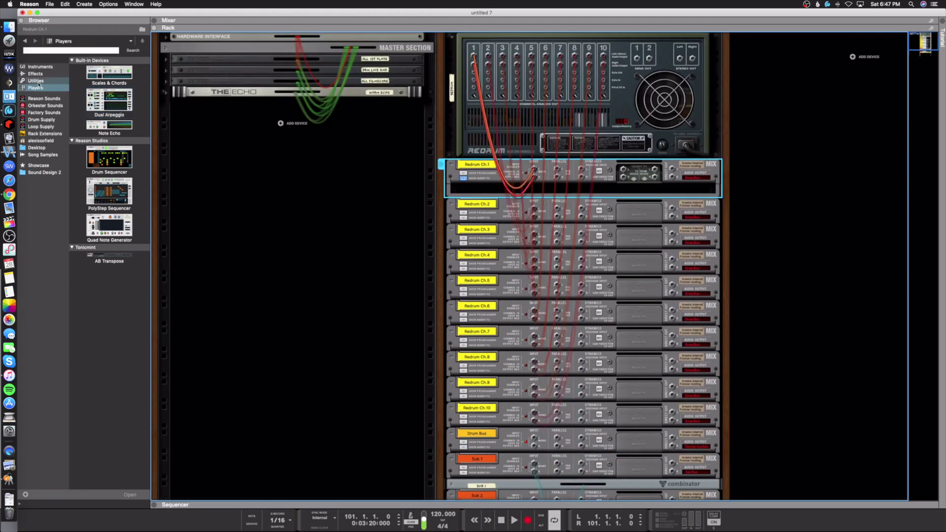
Step: Add a Spider Audio Merger & Splitter from Utilities between the Redrum and Redrum Ch.1, and name it RD CH 1 Split
click(36, 80)
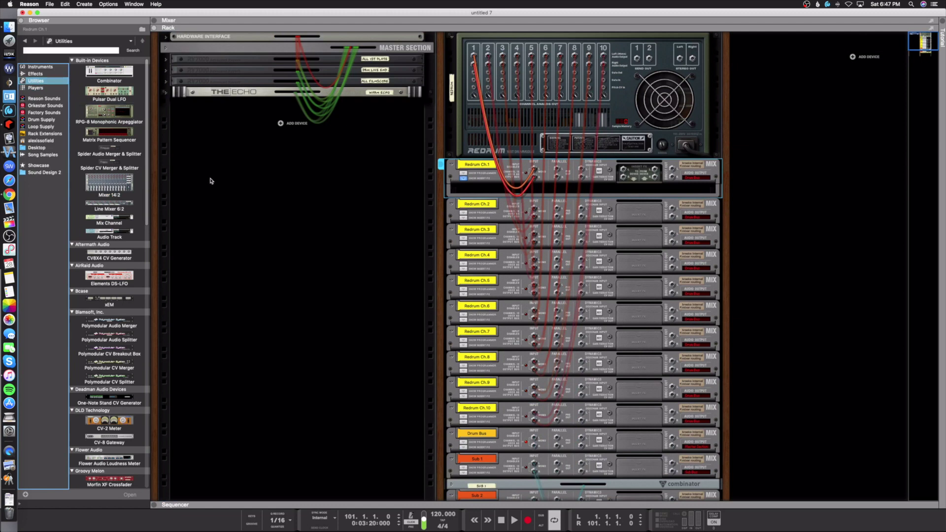
click(107, 152)
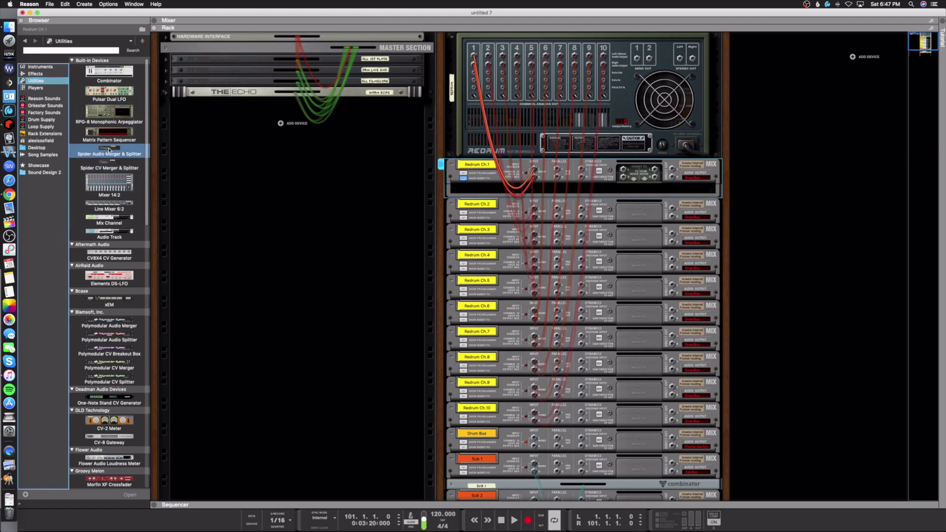
drag(108, 149, 506, 161)
click(546, 163)
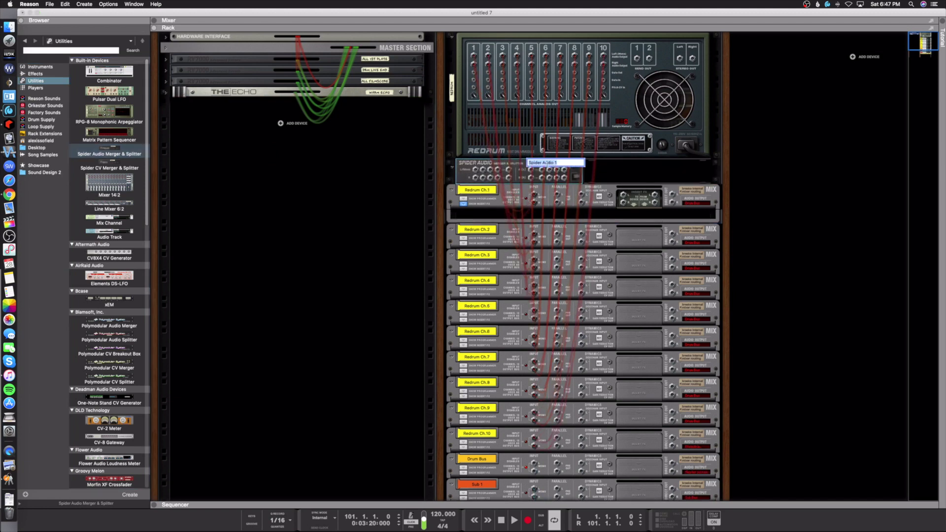
text(RD CH 1 Split)
key(Return)
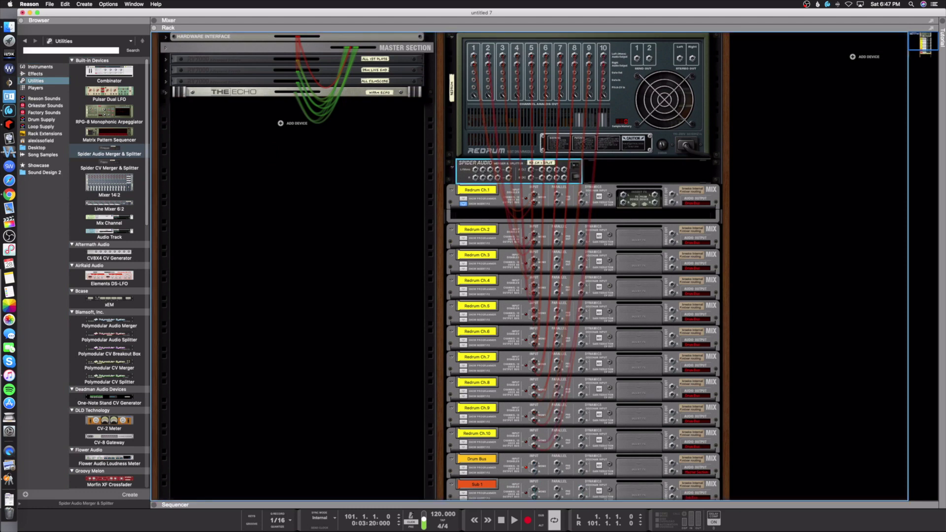
click(545, 198)
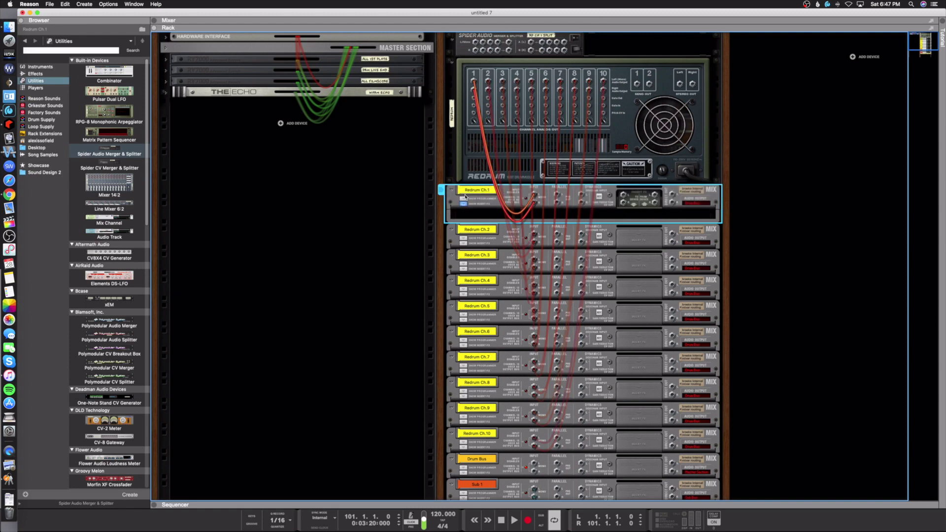
drag(465, 41, 492, 166)
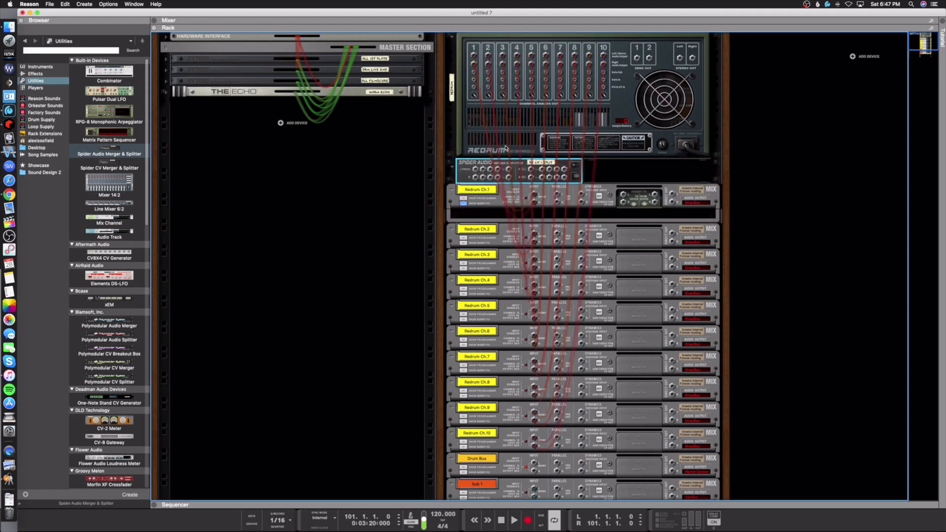
drag(474, 57, 530, 170)
drag(534, 202, 531, 176)
click(541, 165)
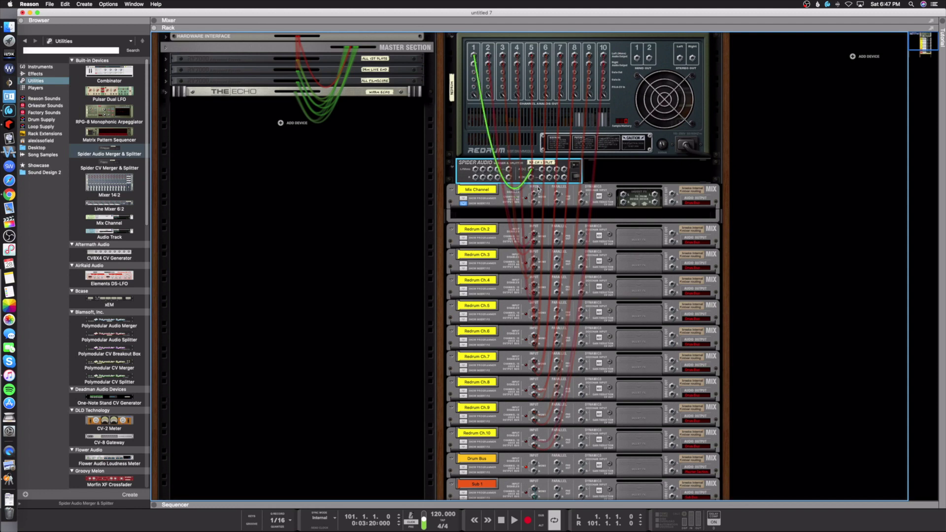
drag(542, 172, 534, 195)
Step: Connect another output of the Spider's splitter to the sidechain input of the Sub Bus MClass Compressor
scroll(548, 177, down, 2)
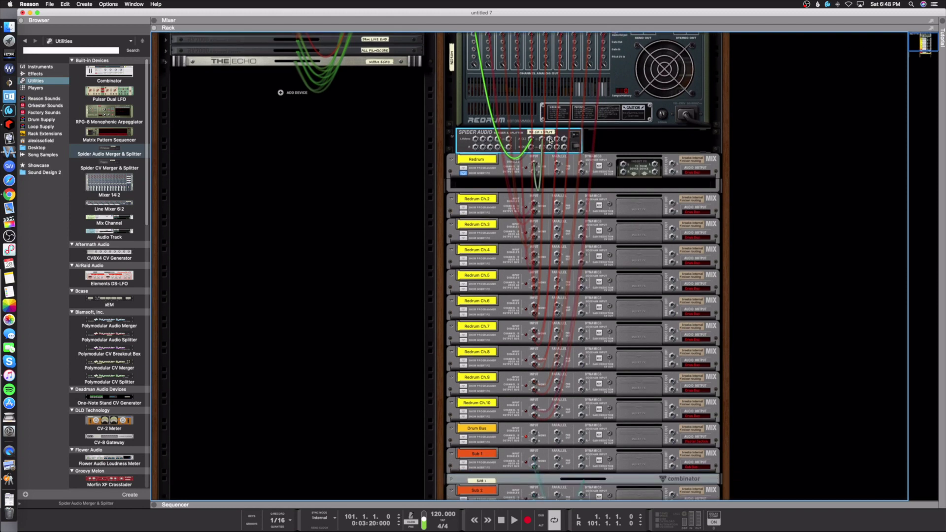
scroll(550, 140, down, 1)
drag(549, 119, 574, 422)
Step: Rename the Sub Bus MClass Compressor as Sub Side Chain
click(491, 424)
double_click(491, 425)
text(Sub Sid)
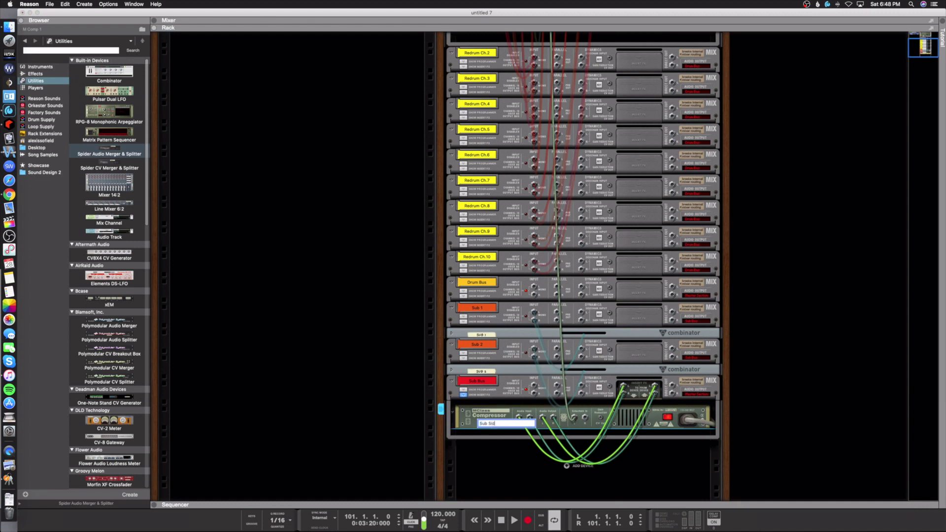
key(Return)
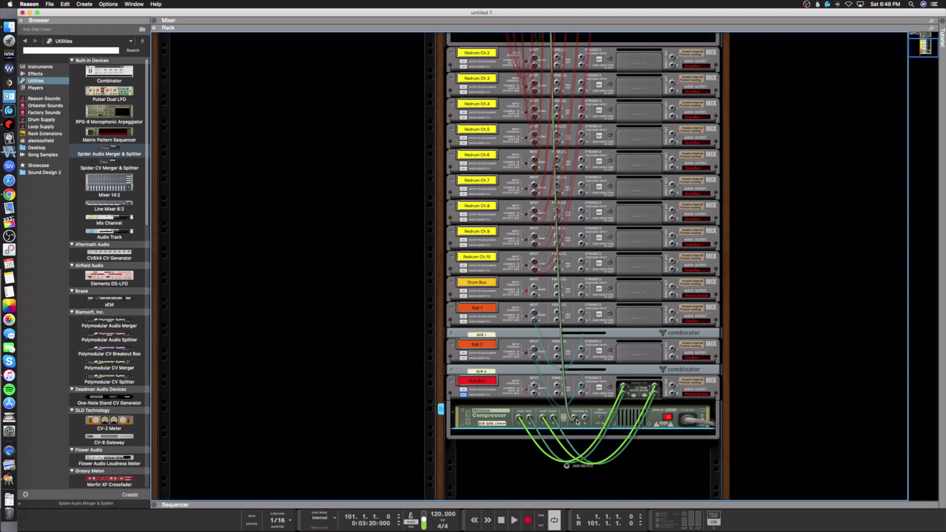
Step: Return to the front of the rack, and fold the Sub Bus channel together with its compressor
key(Tab)
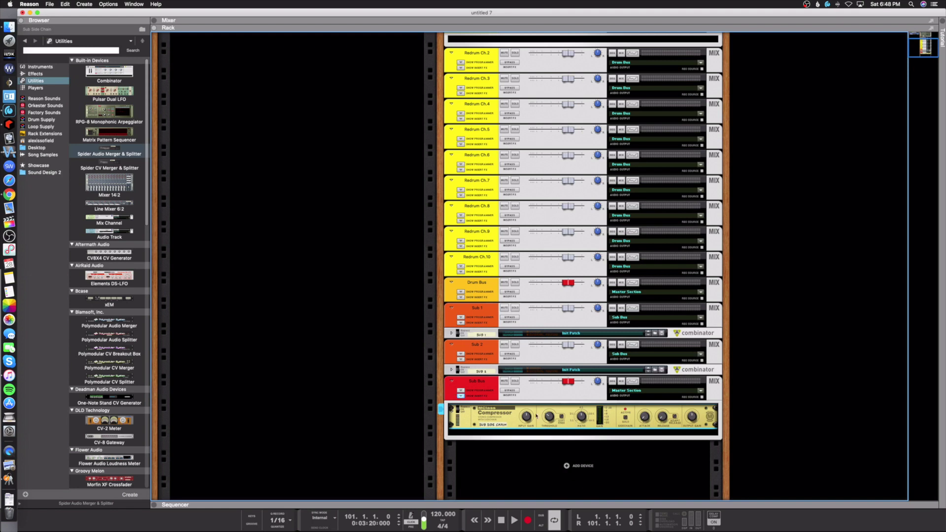
click(451, 382)
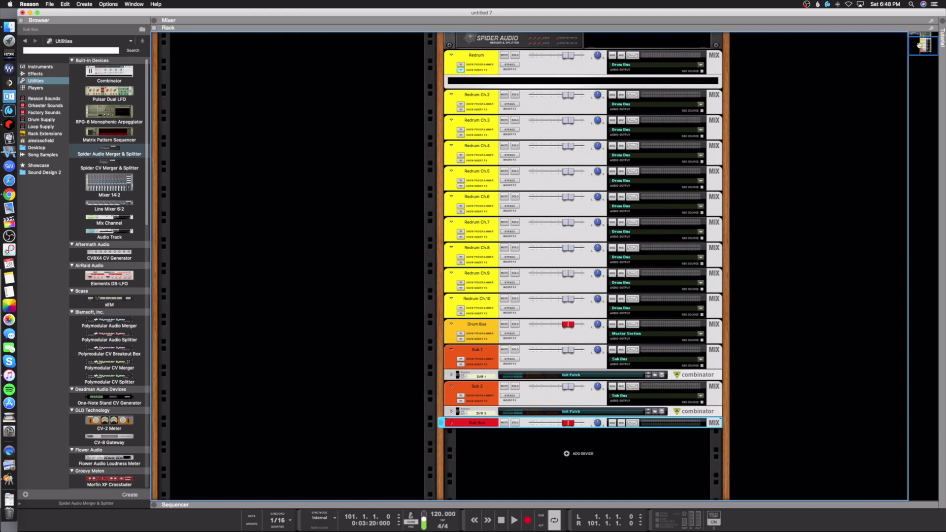
drag(920, 46, 919, 40)
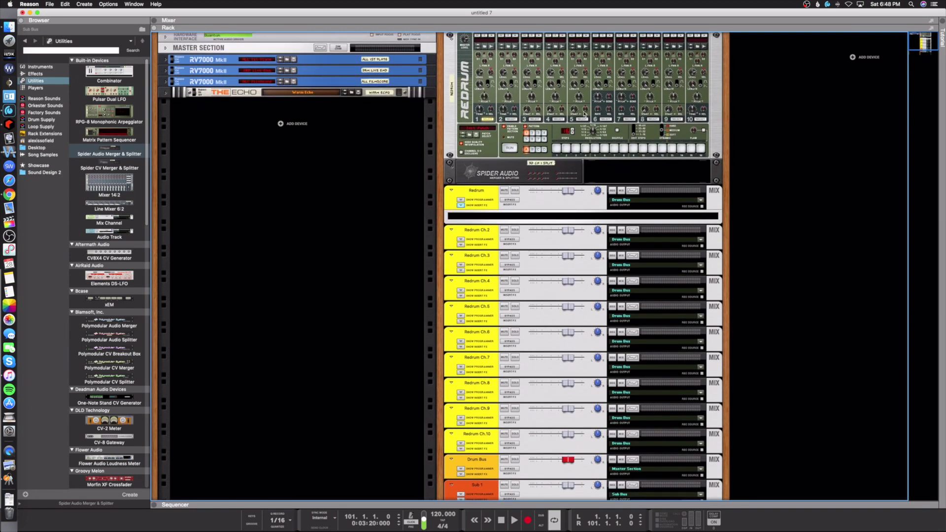
scroll(553, 110, down, 1)
scroll(553, 110, down, 6)
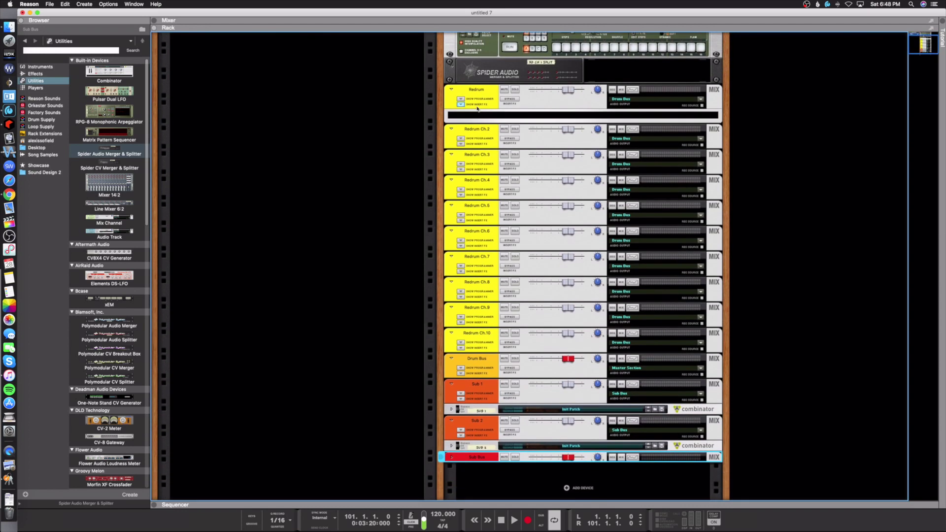
Step: Hide the first Redrum channel's insert FX section, and fold every device in the column except the Redrum
click(461, 105)
scroll(484, 353, down, 2)
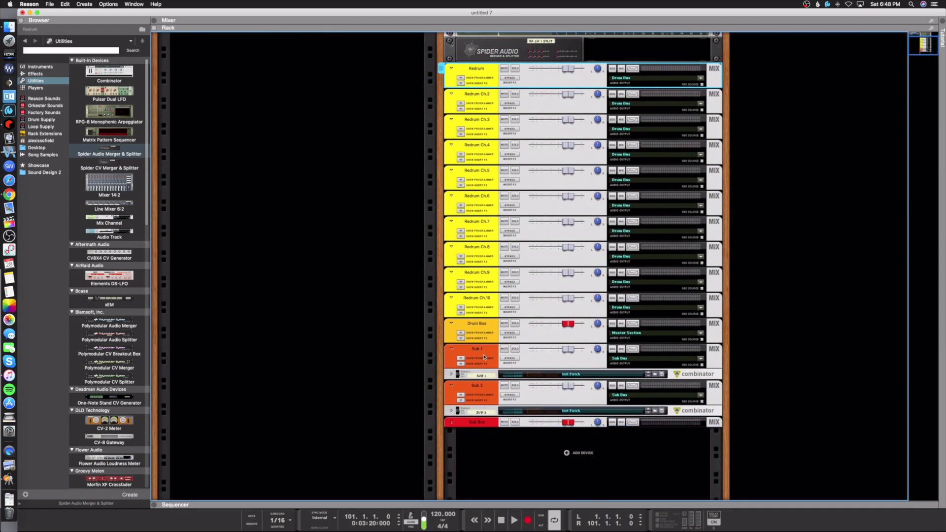
scroll(489, 430, up, 7)
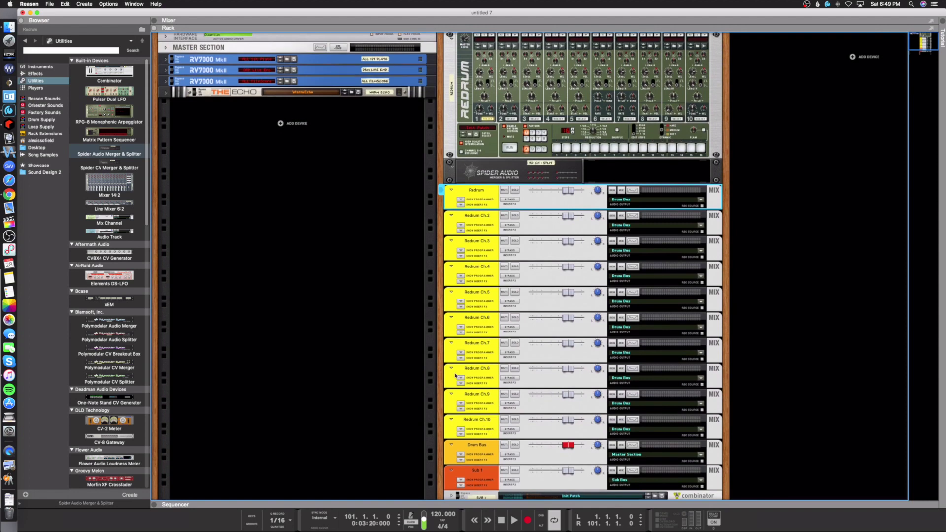
alt+click(451, 294)
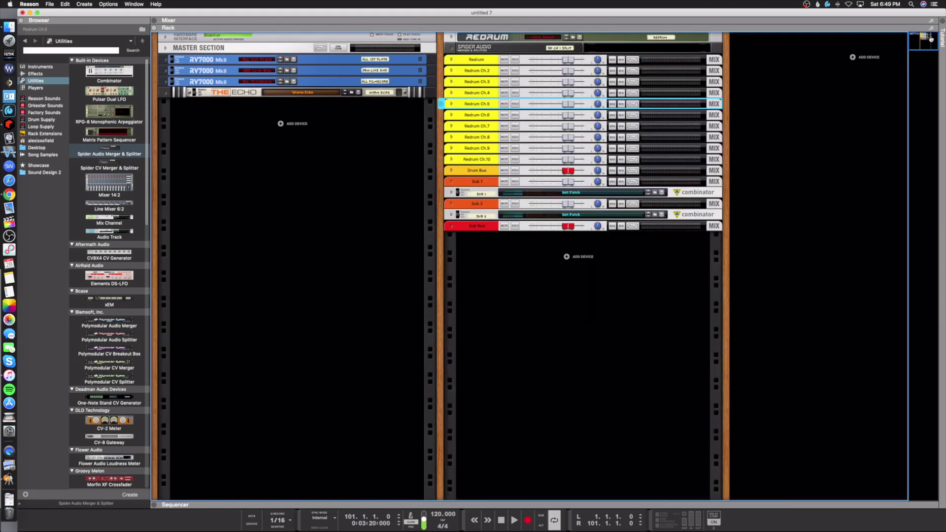
click(451, 38)
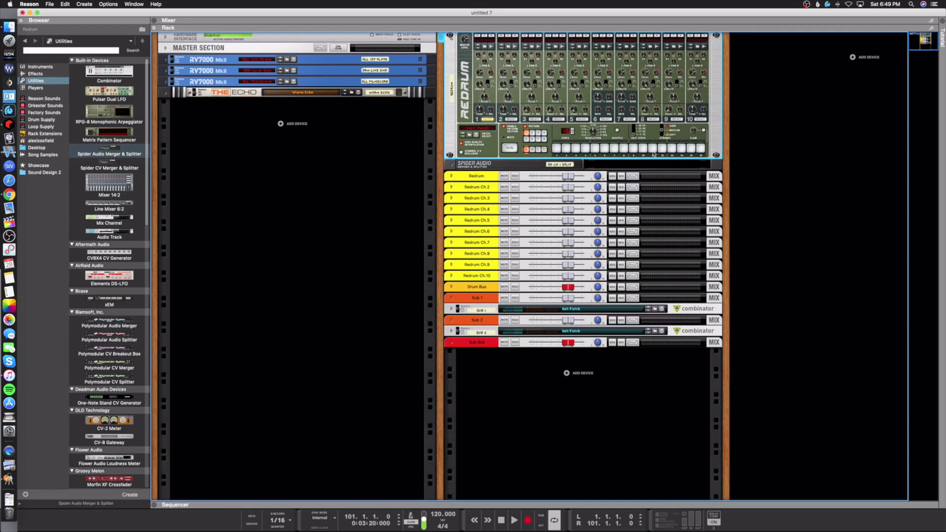
Step: Check the Redrum's pattern selection, and select the Redrum track in the sequencer
click(538, 133)
click(527, 133)
key(F7)
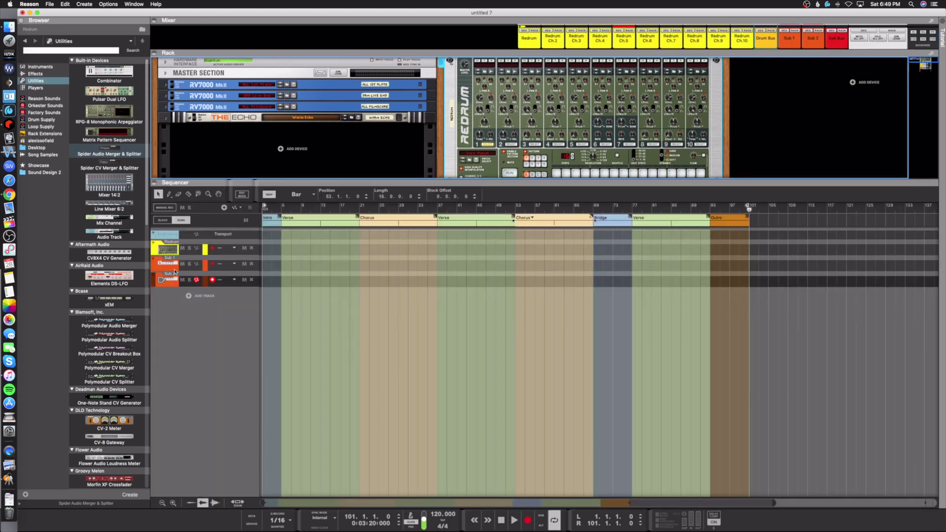
click(175, 249)
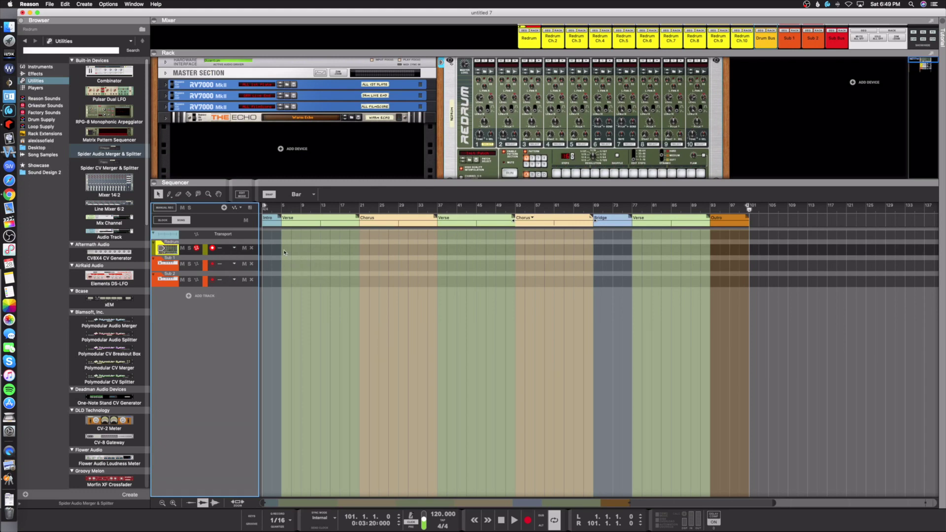
Step: Rename the first Redrum mixer channel as Redrum Ch.1, matching the spacing of the other channel names
key(F5)
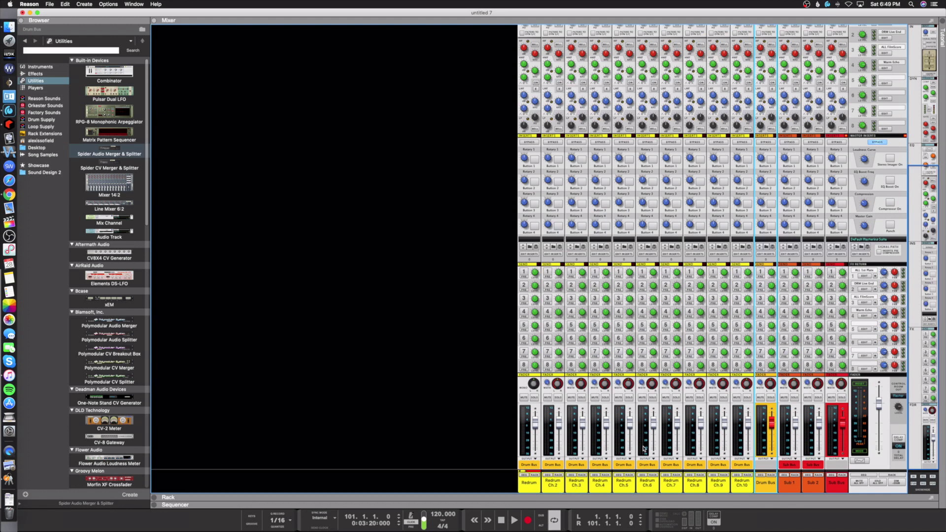
double_click(531, 485)
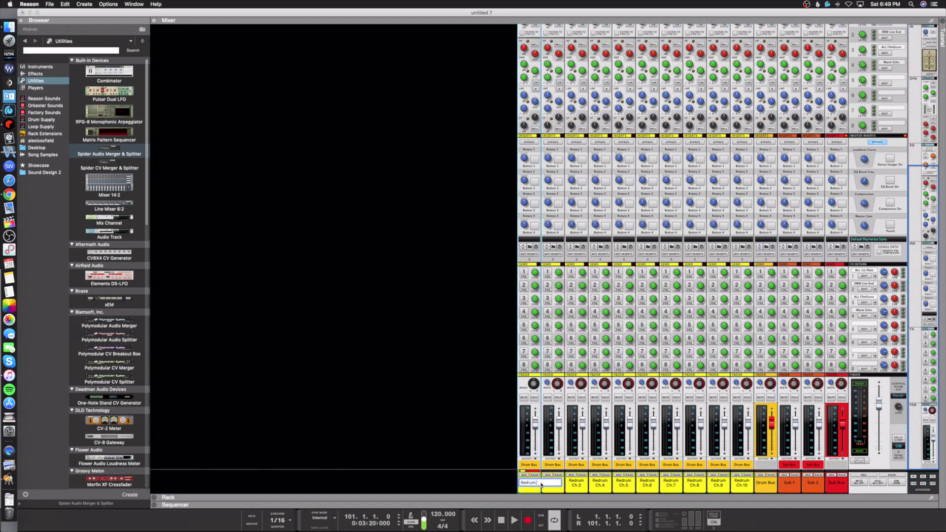
text(Ch. 1)
key(Return)
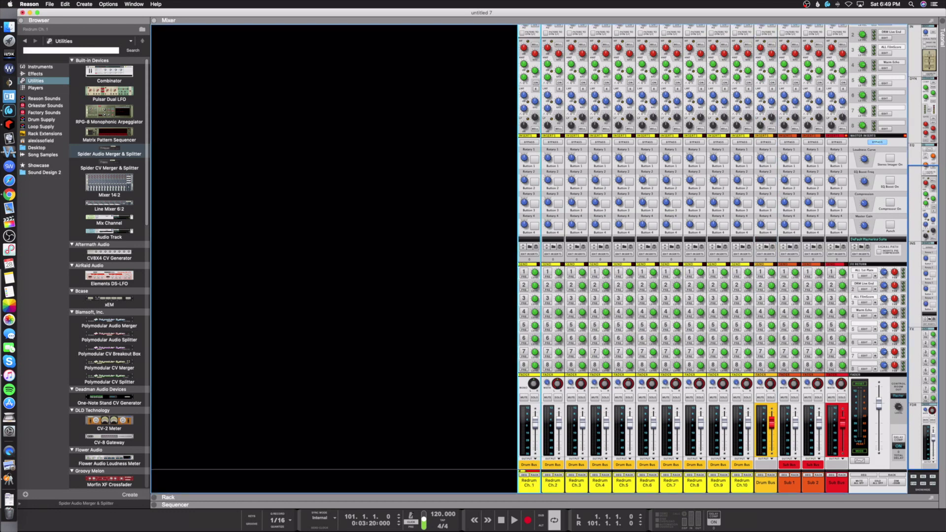
double_click(532, 486)
click(544, 484)
key(BackSpace)
key(Return)
Step: Add a Combinator to the empty third rack column and fold it
click(689, 500)
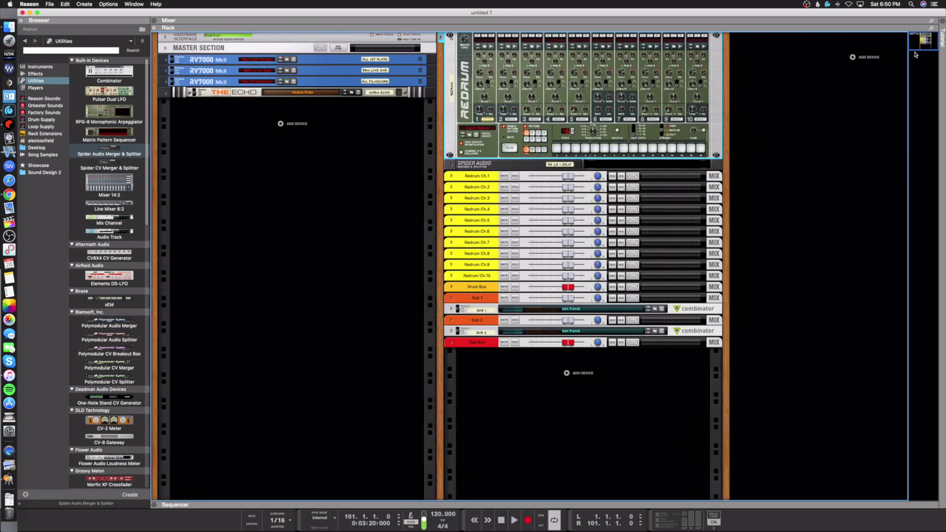
click(95, 160)
drag(109, 71, 828, 78)
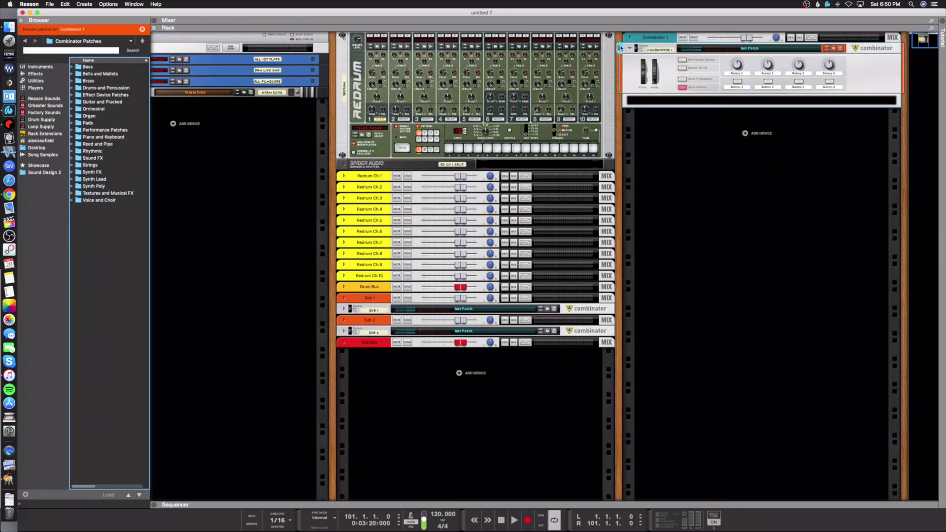
click(629, 49)
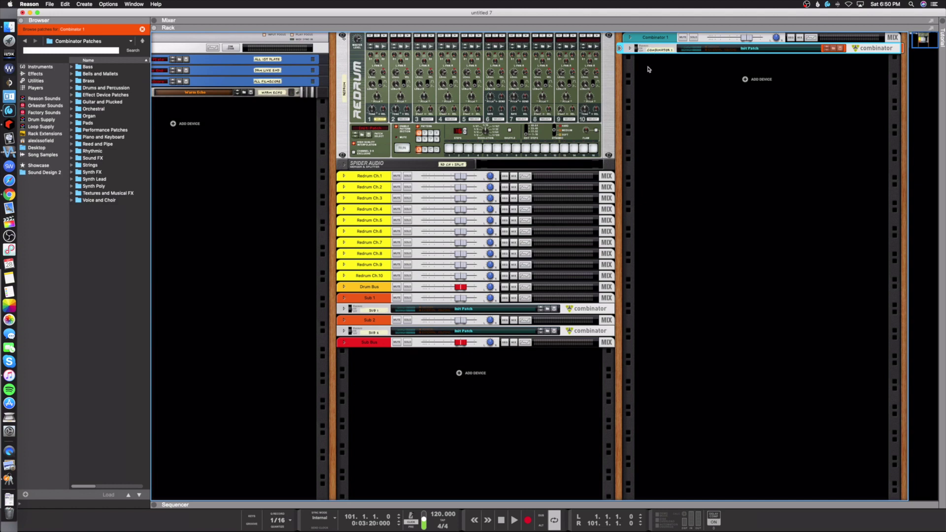
Step: Duplicate the new Combinator together with its mix channel five times
key(super+d)
key(super+d)
key(super+d)
key(super+d)
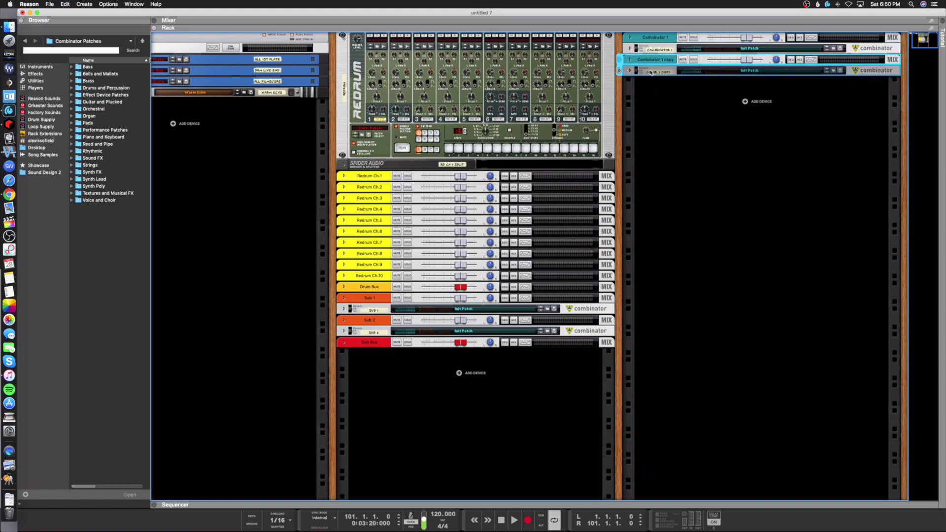
key(super+d)
Step: Rename the first three Combinators in the third column as Instr 1, Instr 2 and Instr 3
double_click(659, 50)
key(BackSpace)
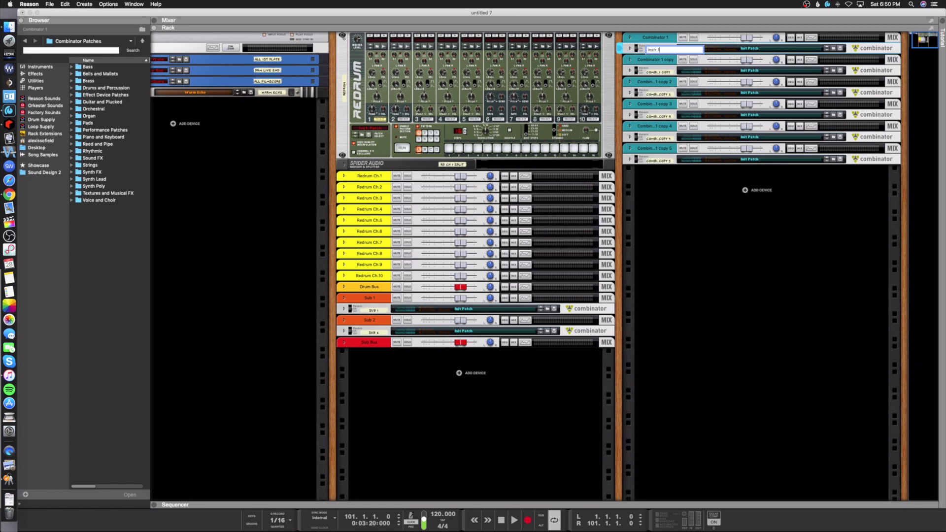
text(Instr 1)
key(Return)
double_click(659, 73)
text(Instr 2)
key(Return)
double_click(659, 94)
text(Instr 3)
Step: Rename the remaining three Combinators in the third column as Instr 4, Instr 5 and Instr 6
double_click(658, 117)
text(Instr 4)
key(Return)
double_click(658, 139)
text(Instr 5)
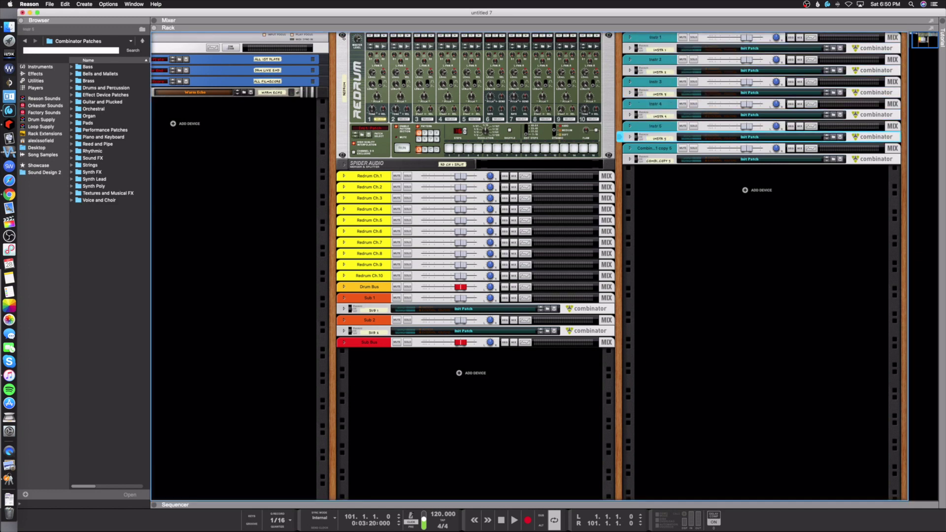
key(Return)
double_click(659, 161)
text(Instr)
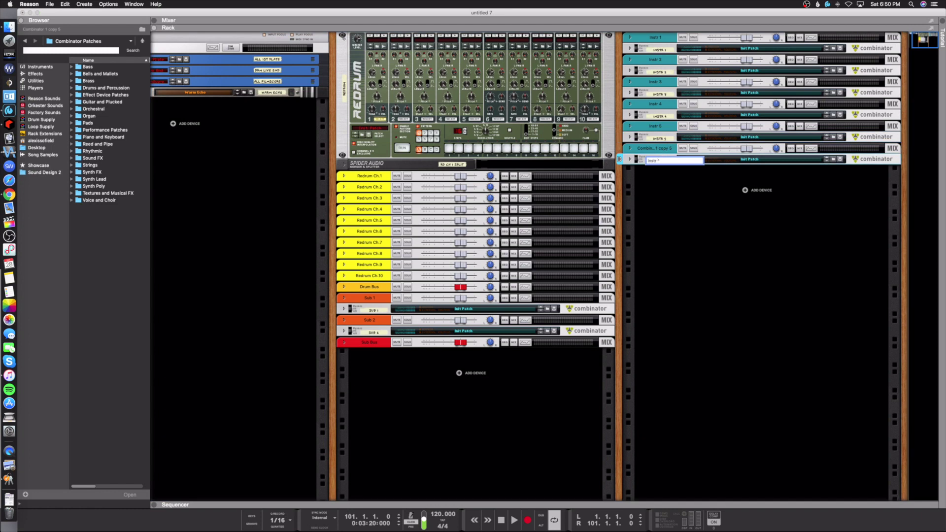
text( 6)
key(Return)
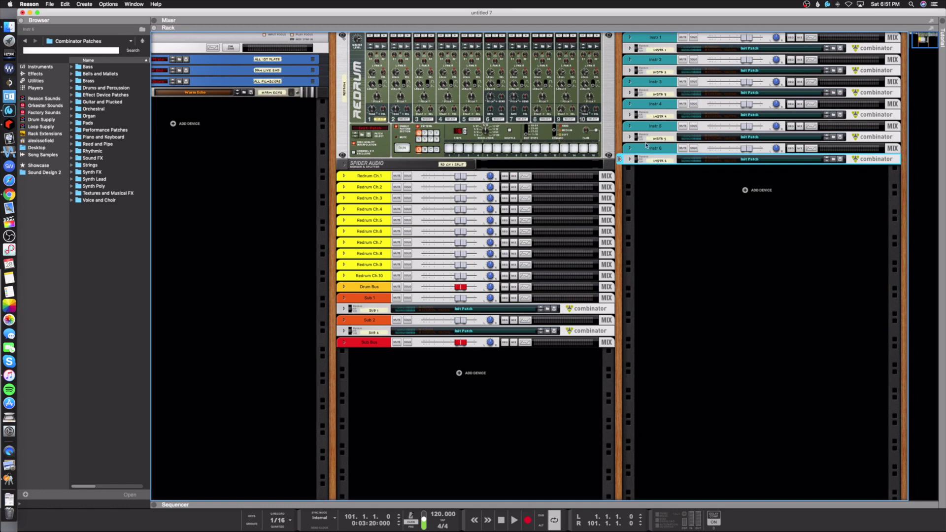
Step: Set the track color of all Instr channels and Combinators to Light Blue
click(653, 42)
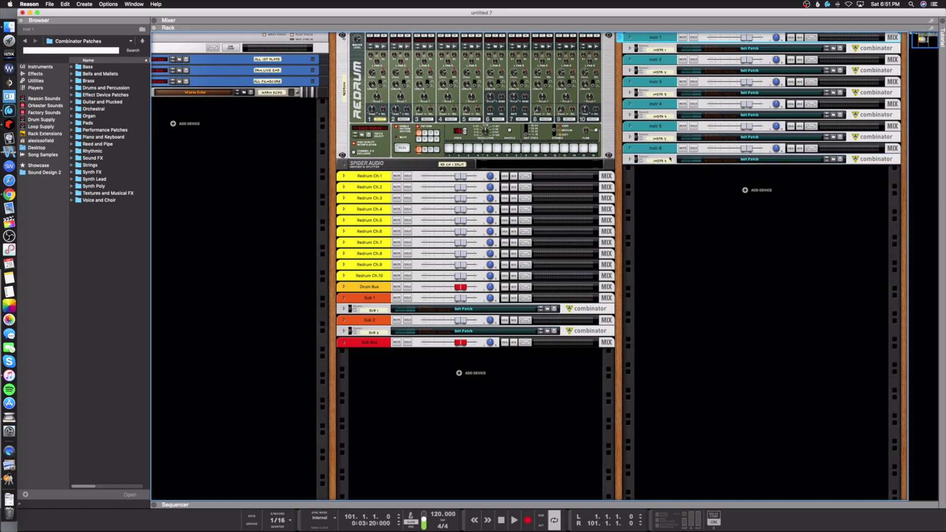
shift+click(660, 162)
right_click(661, 162)
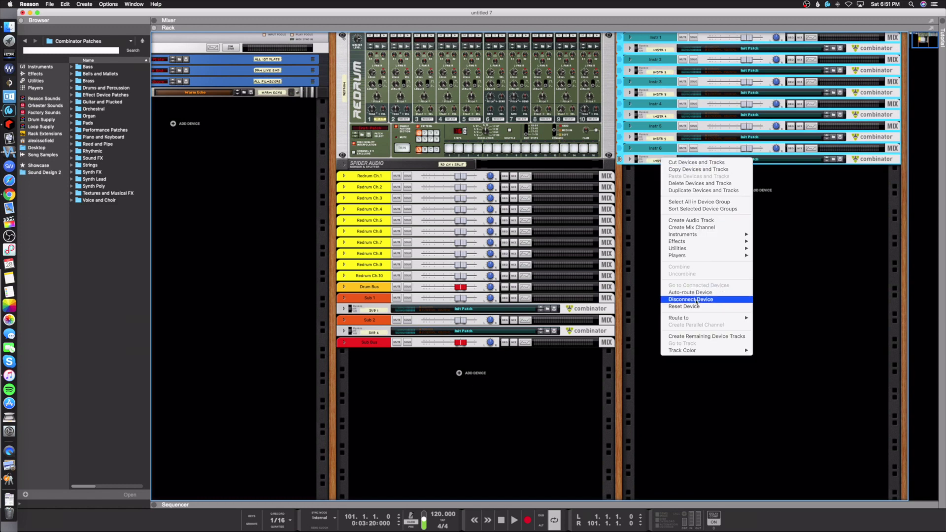
mouse_move(704, 318)
mouse_move(707, 351)
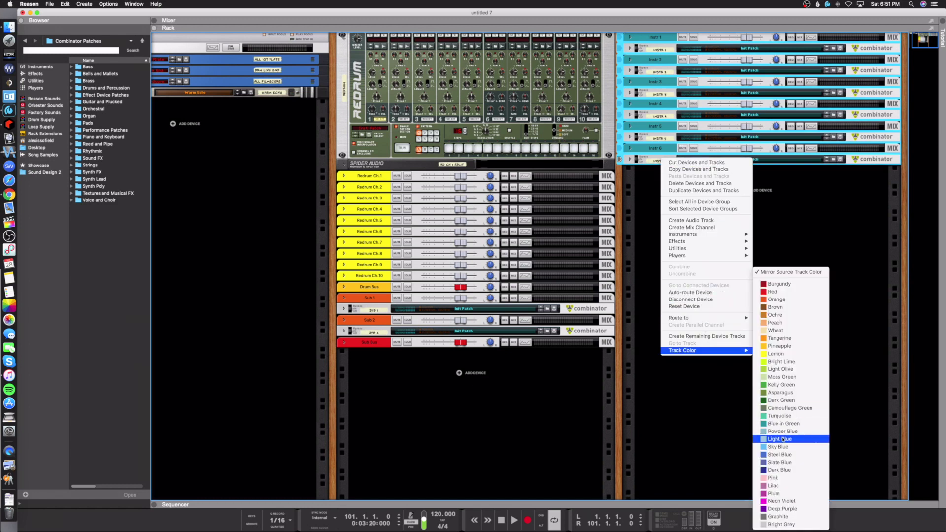
click(783, 439)
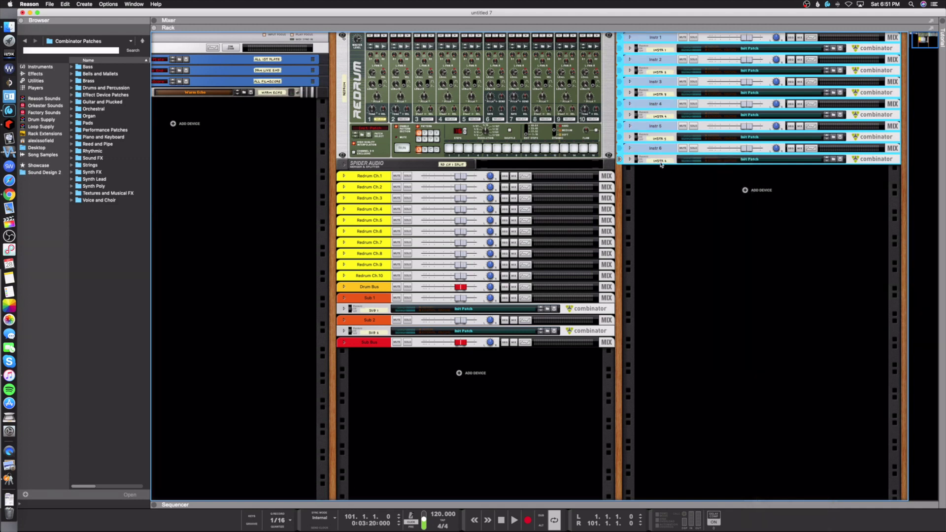
Step: Route the selected Instr channels to a new output bus and name it Instr Bus
right_click(660, 164)
mouse_move(706, 320)
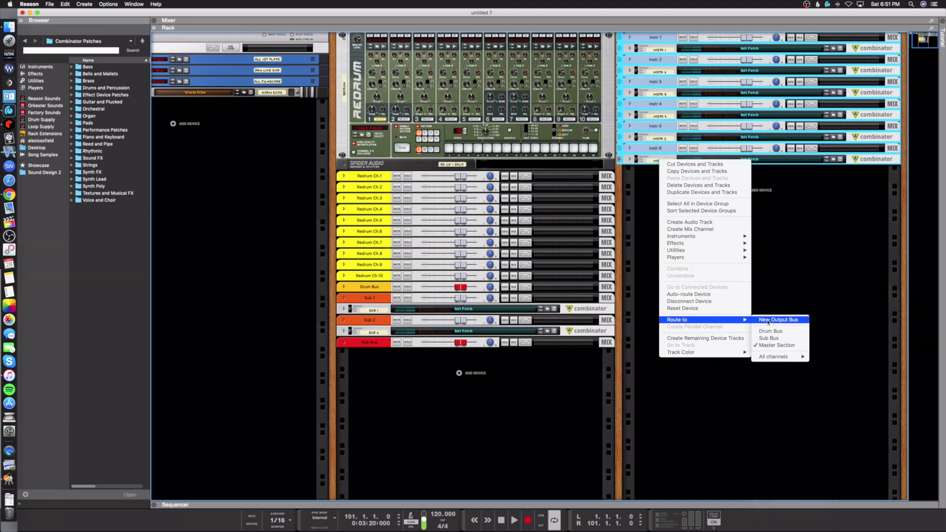
click(770, 320)
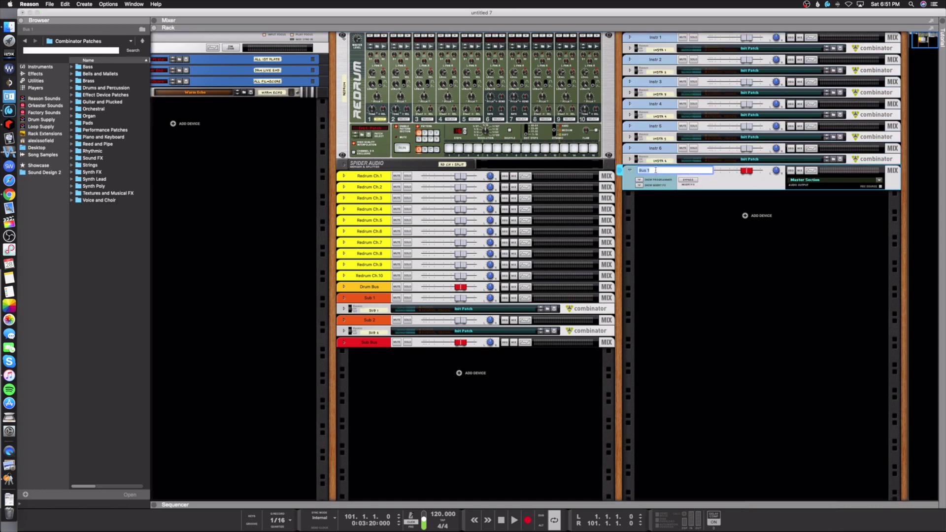
key(BackSpace)
text(Instr Bus)
key(Return)
Step: Set the Instr Bus track color to Sky Blue
right_click(659, 165)
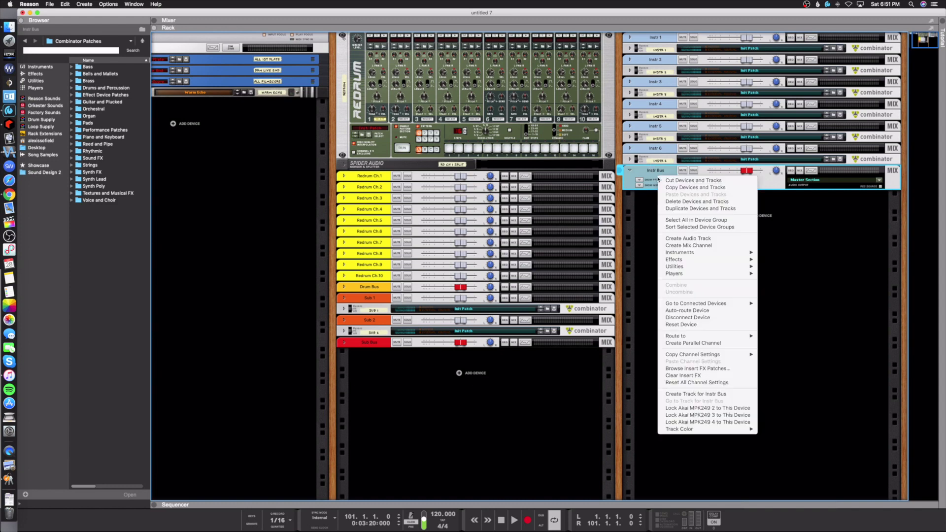
mouse_move(721, 340)
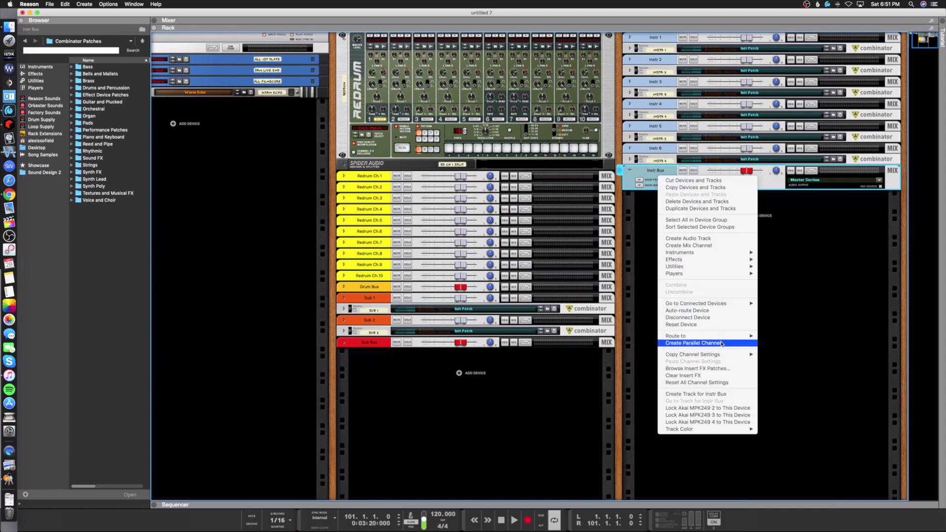
mouse_move(720, 430)
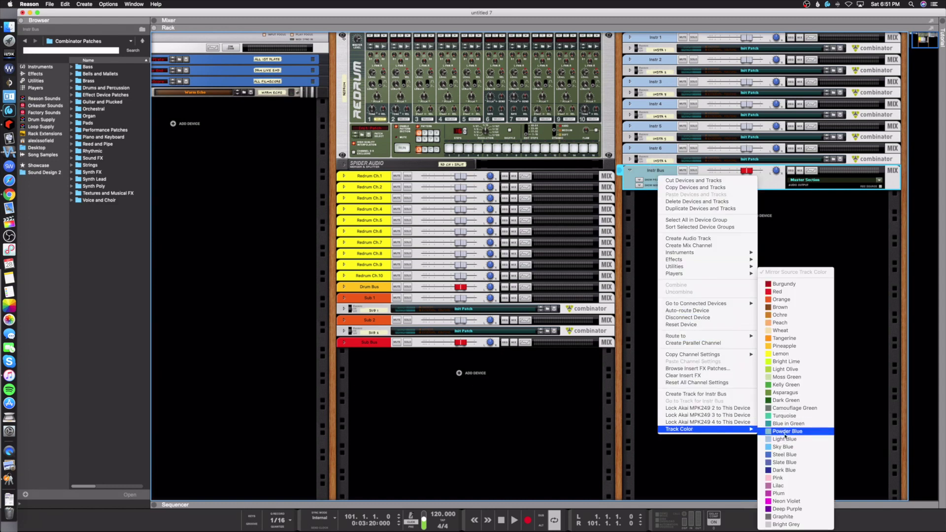
click(784, 446)
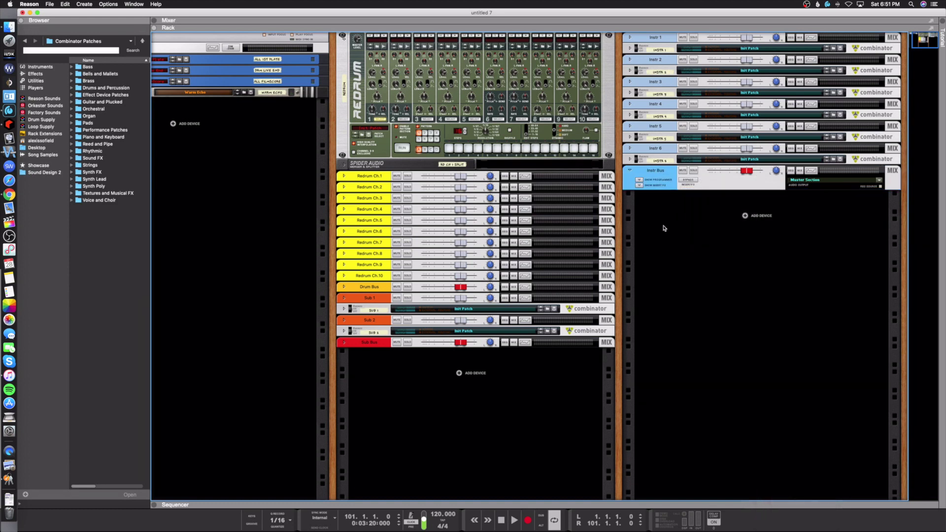
Step: Check the new Instr tracks in the sequencer and their channels in the mixer, and return to the rack
key(F5+F6+F7)
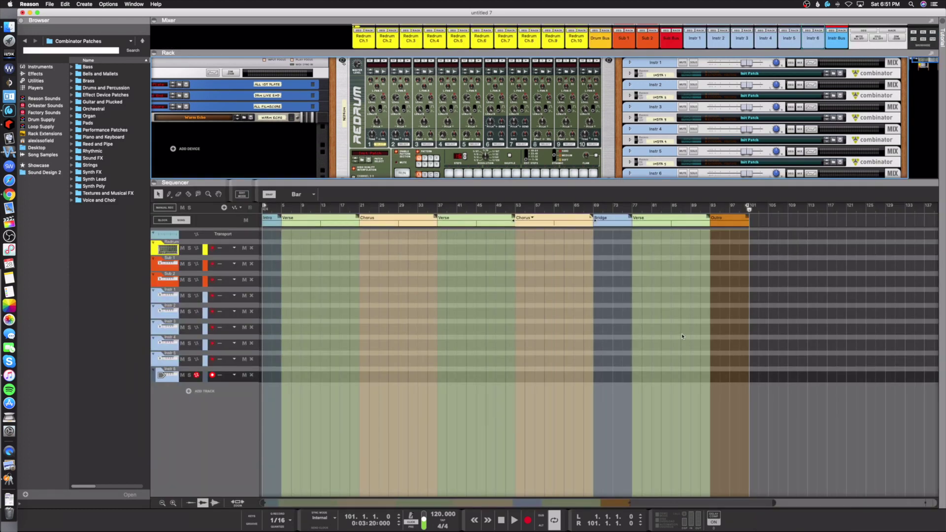
key(F7)
key(F5)
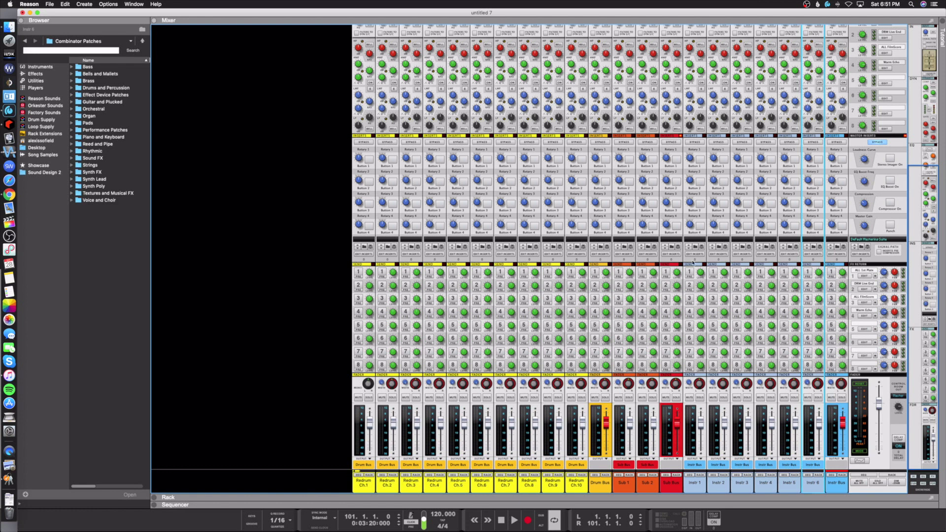
key(F6)
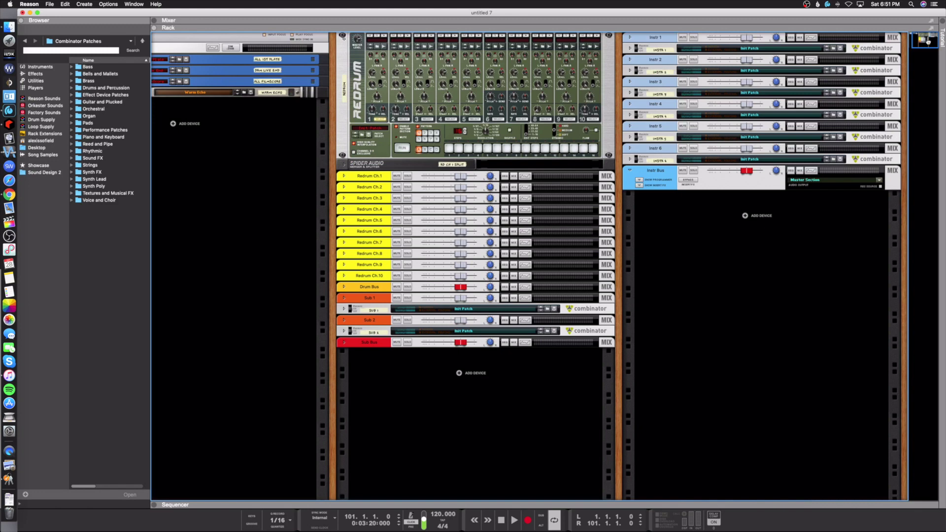
Step: Delete the three RV7000 reverbs and The Echo from beneath the Master Section in the first rack column
drag(928, 42, 859, 39)
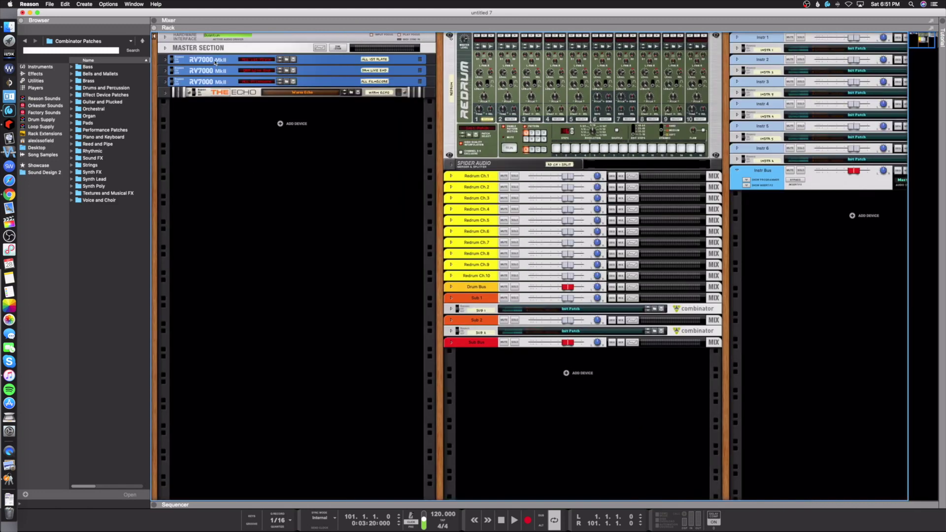
shift+click(207, 95)
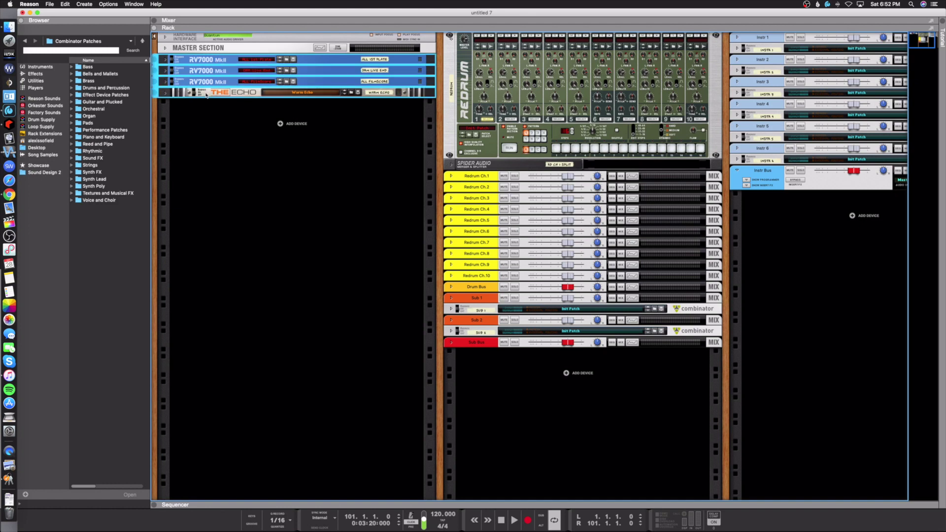
key(Delete)
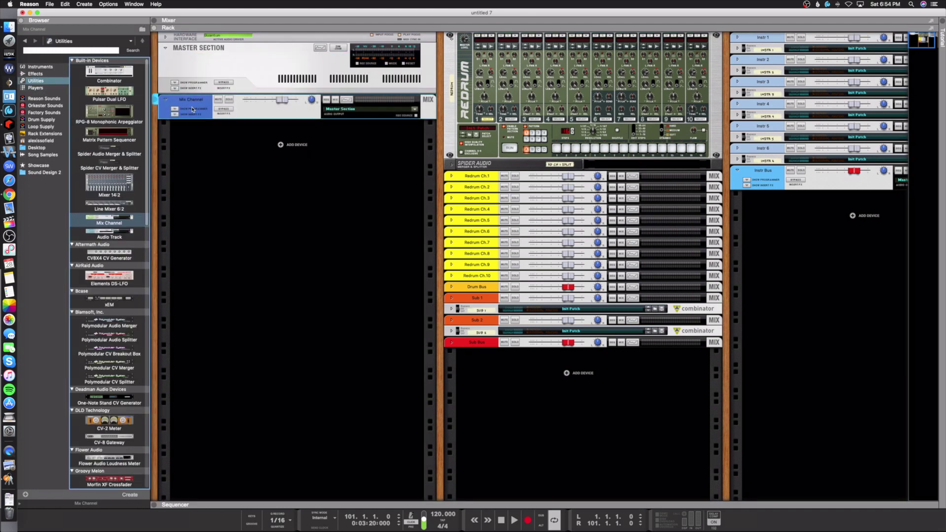
Step: Duplicate the mix channel below the Master Section seven times
click(193, 109)
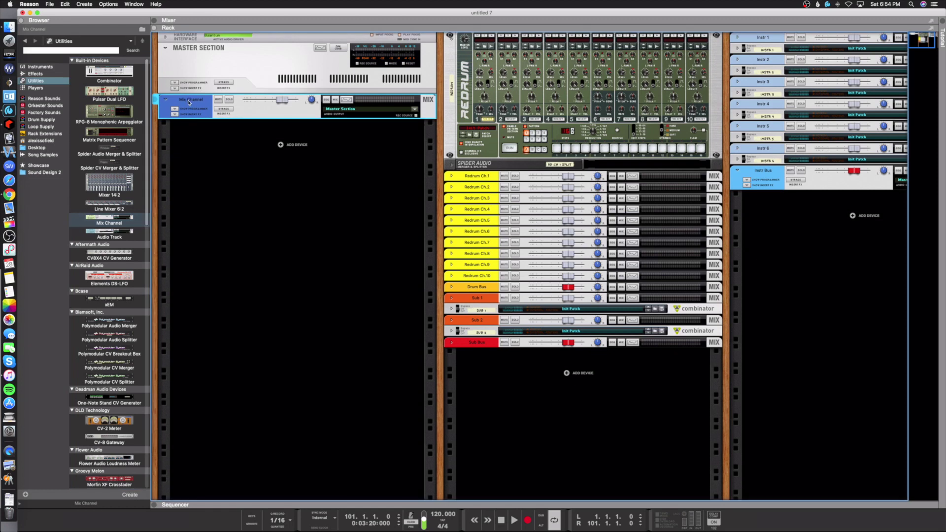
key(super+d)
key(super+d)
key(super+d)
key(super+d)
key(super+d)
key(super+d)
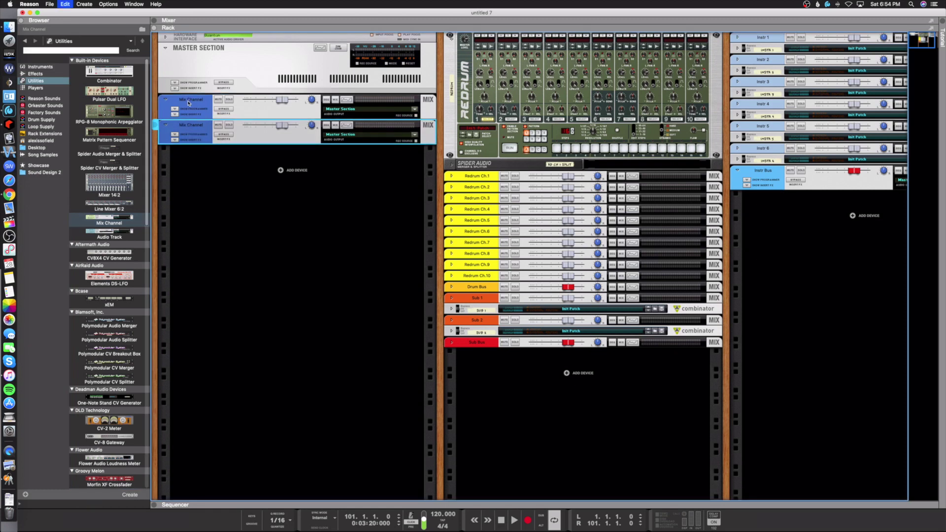
key(super+d)
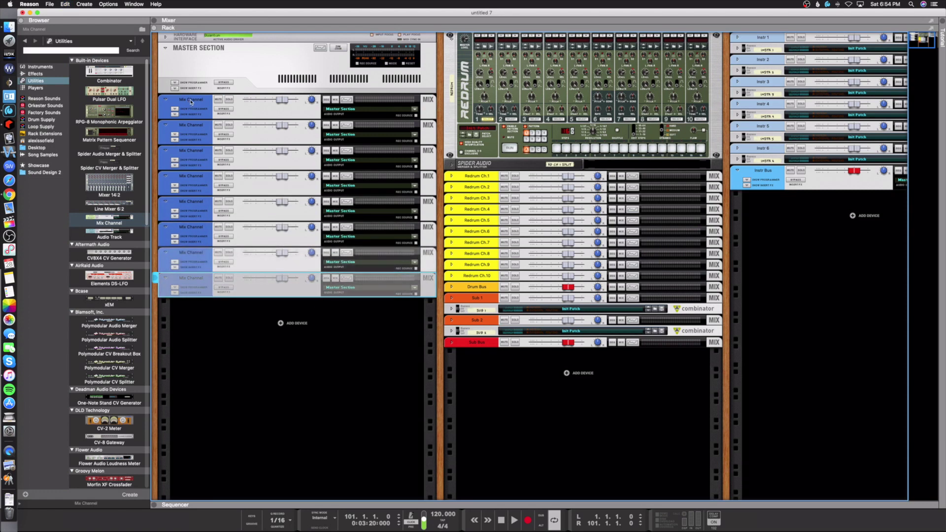
Step: Rename the first four mix channels below the Master Section as Aux 1, Aux 2, Aux 3 and Aux 4
double_click(190, 100)
text(Aux)
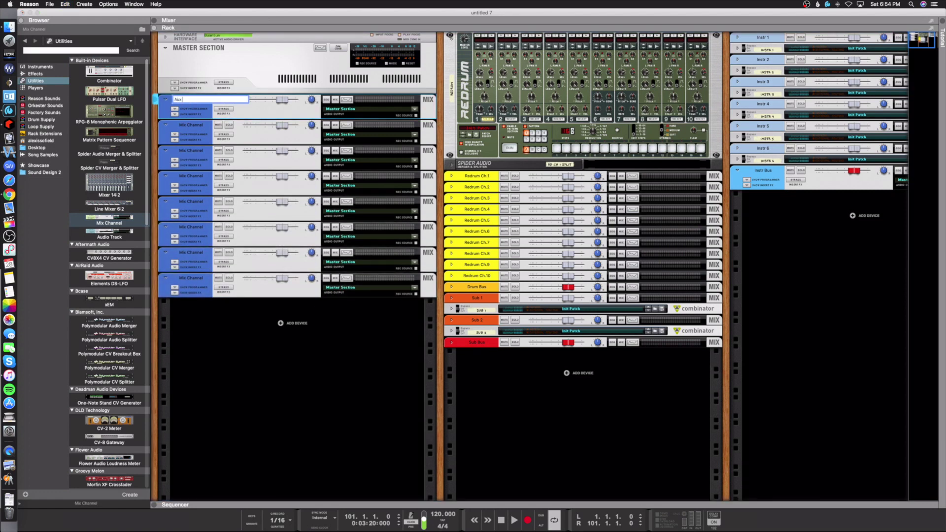
text( 12)
key(Return)
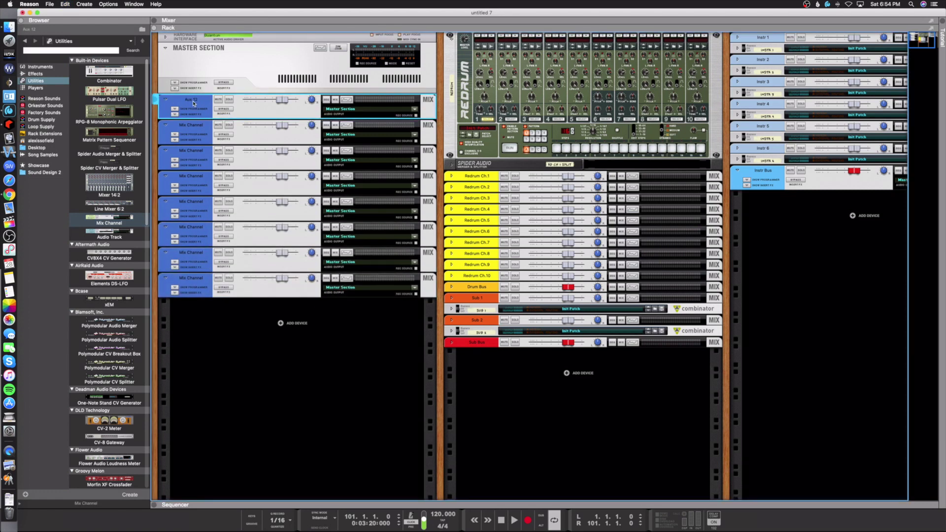
double_click(196, 101)
double_click(191, 126)
text(Aux 2)
key(Return)
double_click(183, 151)
text(Aux 3)
key(Return)
double_click(182, 177)
text(Aux 4)
key(Return)
Step: Rename the last four mix channels in the first column as Aux 5, Aux 6, Aux 7 and Aux 8
double_click(182, 202)
text(Aux 5)
double_click(181, 228)
text(Aux 6)
double_click(183, 253)
text(Aux 7)
double_click(183, 278)
text(Aux 8)
key(Return)
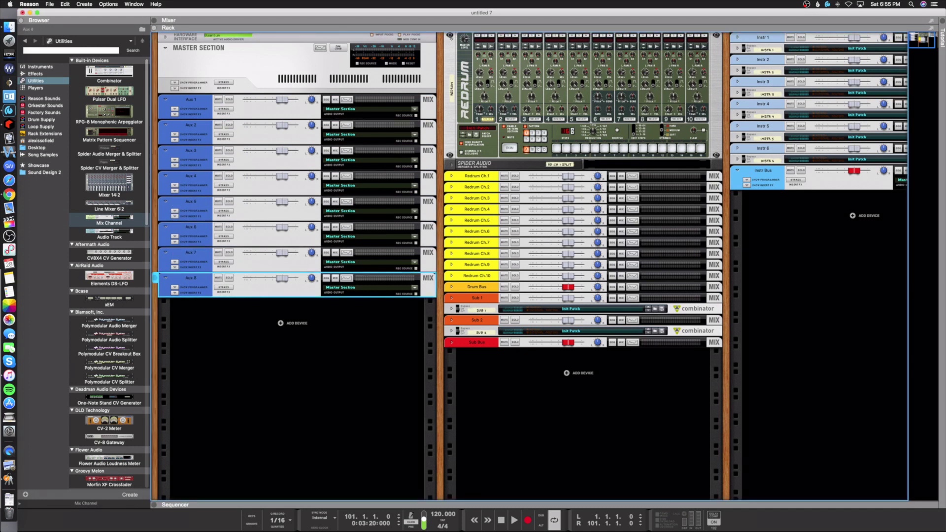
Step: Change the track color of the Aux 1 through Aux 8 mix channels to light grey
click(190, 101)
shift+click(191, 283)
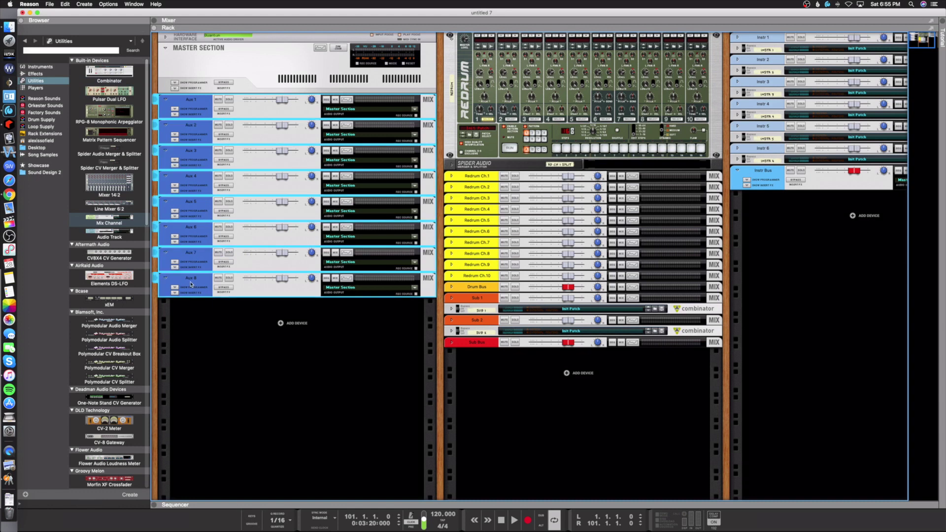
right_click(199, 288)
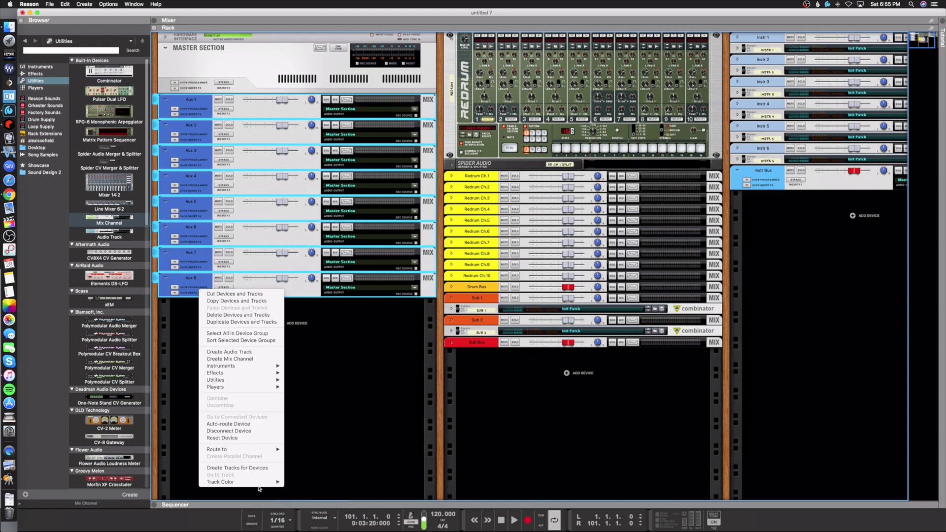
mouse_move(266, 482)
click(305, 525)
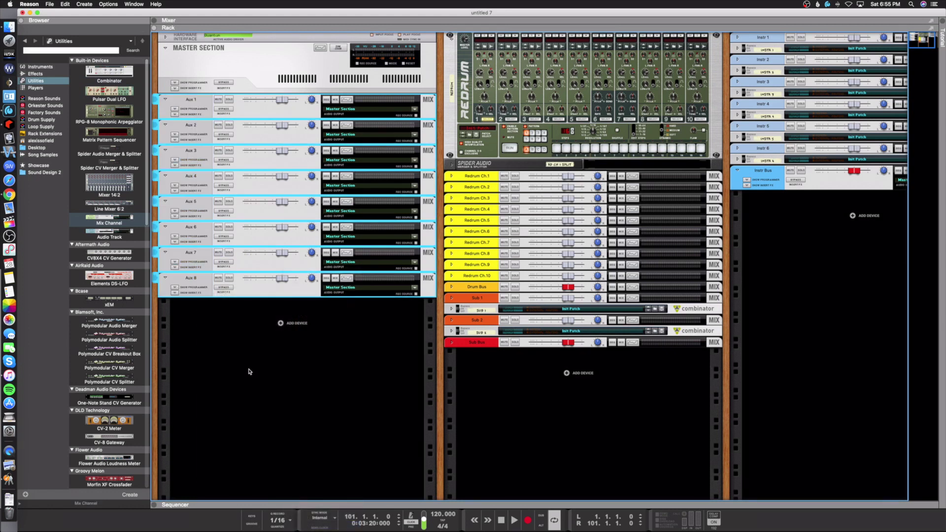
Step: Try switching the FX 1 send of Instr 5 and the FX 3 send of Instr 4 on and off in the mixer
key(Tab)
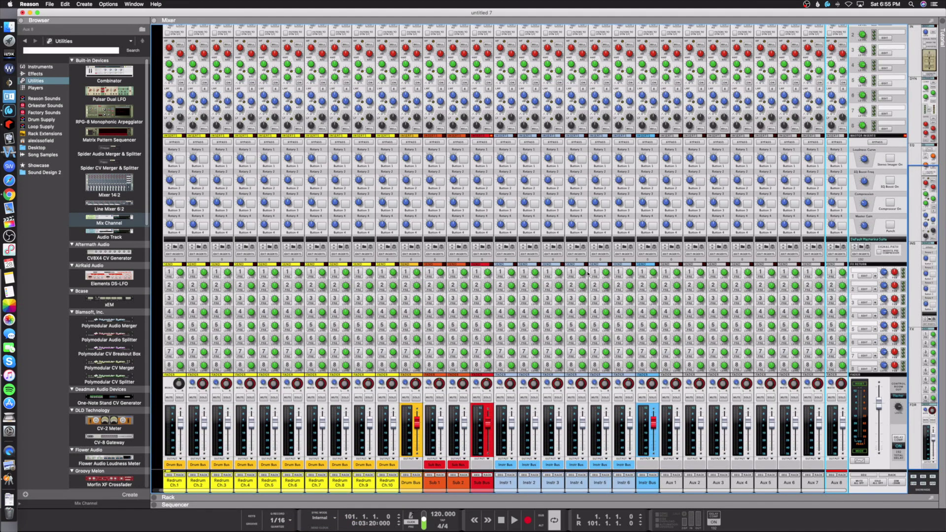
click(594, 272)
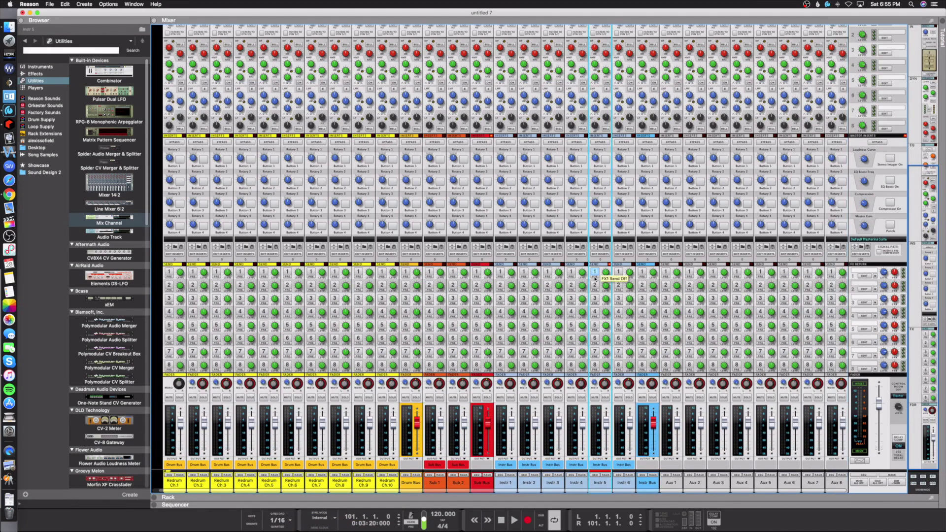
click(571, 298)
click(571, 298)
click(595, 273)
Step: On the rack's rear, cable the Master Section's FX send 1 to Aux 1's input and Aux 1's output to FX return 1
key(F5)
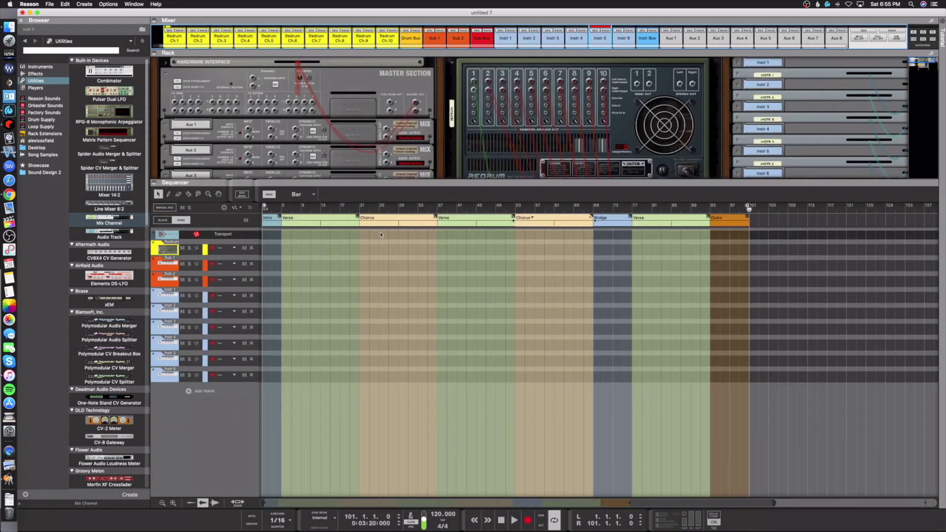
key(F6)
drag(175, 77, 248, 105)
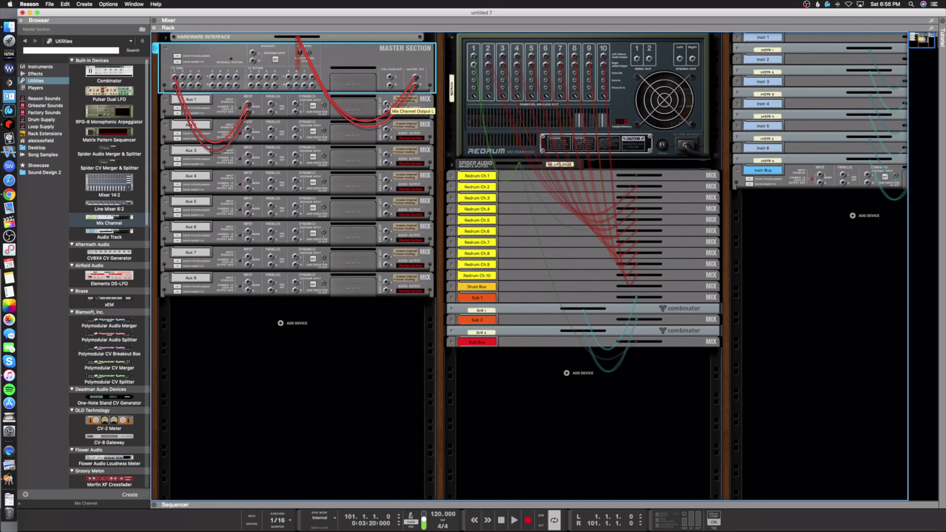
drag(387, 105, 254, 79)
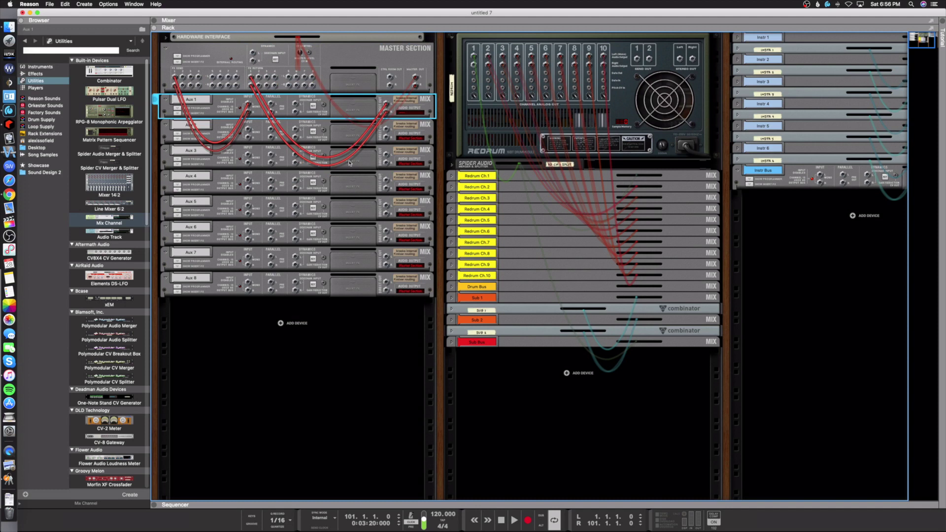
Step: Cable FX sends 2, 3 and 4 to the inputs of Aux 2, 3 and 4, and their outputs to the matching FX returns
click(263, 126)
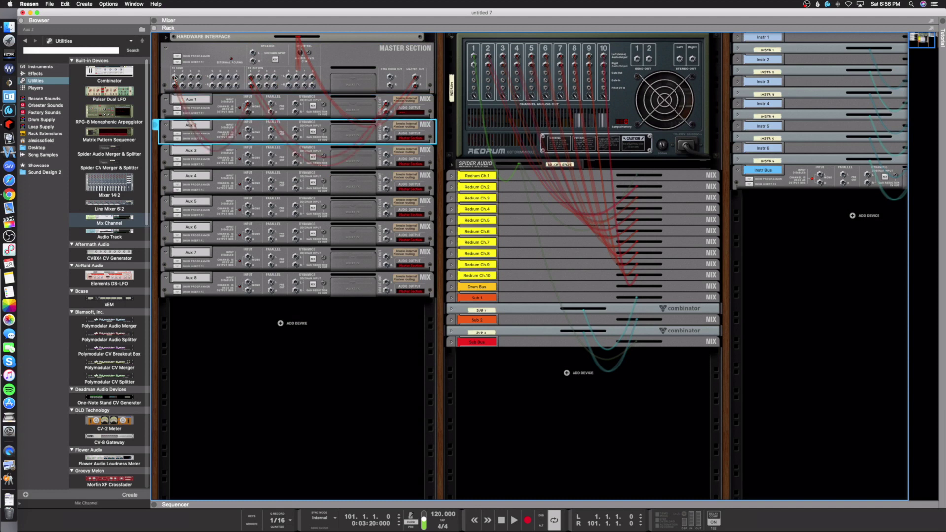
drag(182, 78, 247, 157)
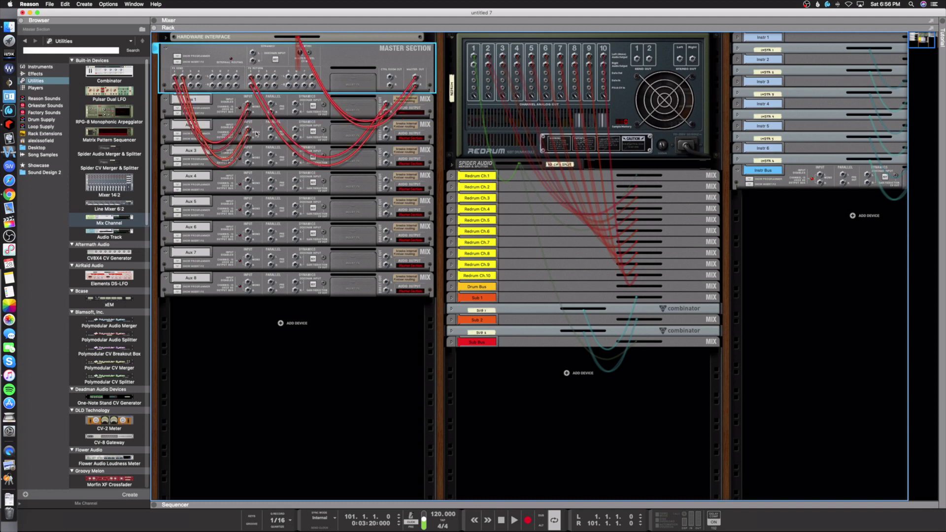
click(387, 132)
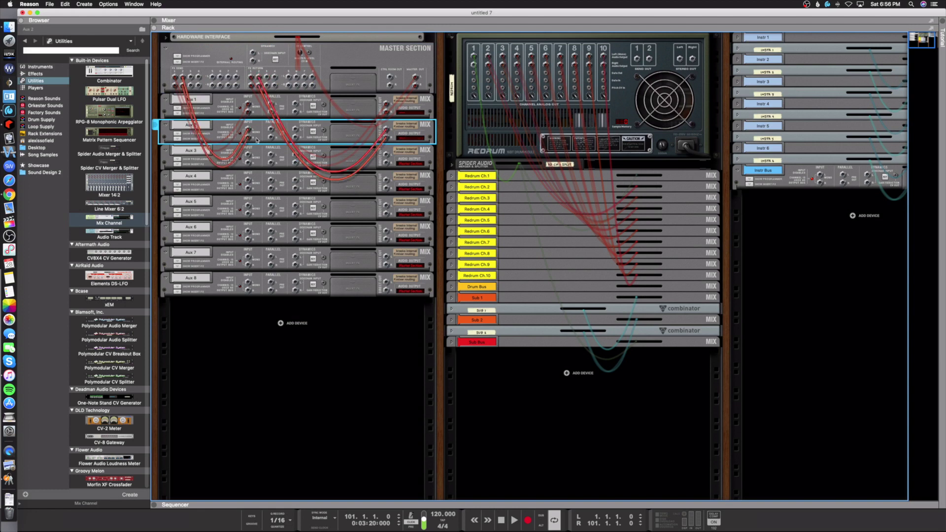
drag(193, 78, 247, 182)
drag(383, 157, 274, 192)
drag(198, 78, 248, 180)
drag(386, 180, 274, 77)
Step: Cable FX sends 5 through 8 to the inputs of Aux 5 through 8, and their outputs to the matching FX returns
drag(212, 77, 248, 206)
drag(386, 206, 288, 78)
drag(220, 77, 248, 232)
drag(386, 232, 296, 77)
drag(228, 77, 247, 256)
drag(386, 257, 304, 78)
drag(235, 77, 248, 282)
drag(386, 282, 312, 78)
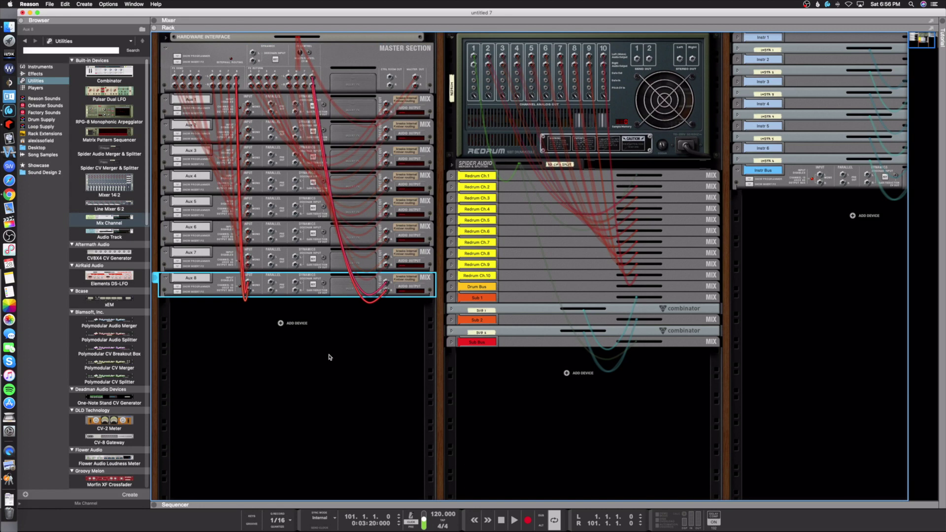
Step: Add The Echo as an insert effect in the Aux 1 channel and rename the channel Echo
key(Tab)
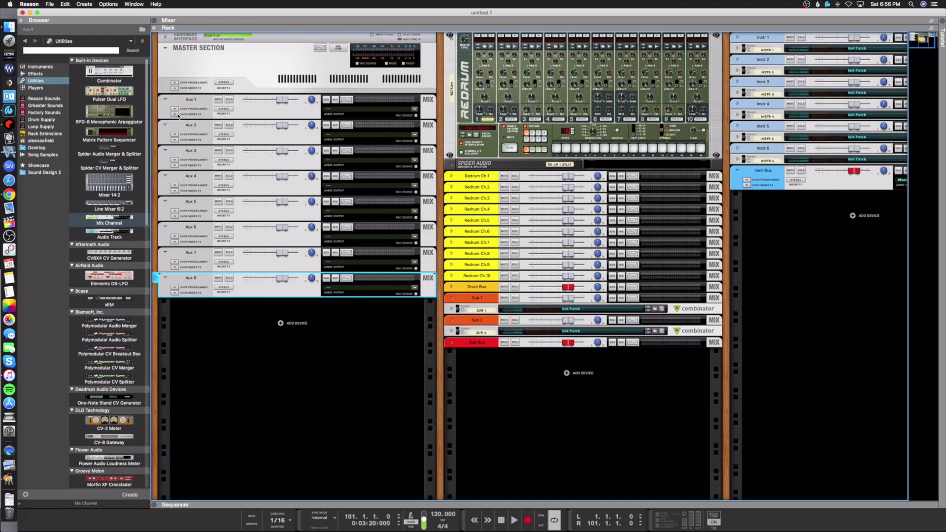
click(175, 115)
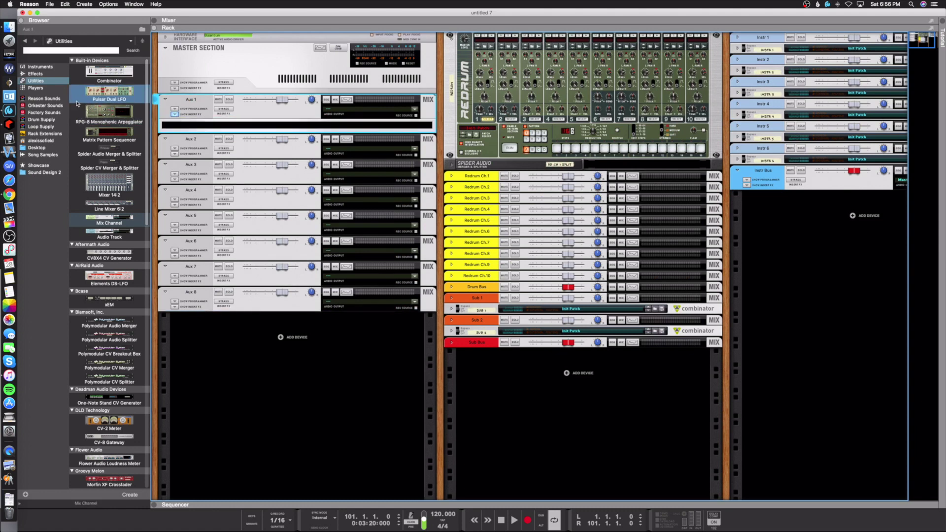
click(35, 73)
drag(110, 141, 236, 127)
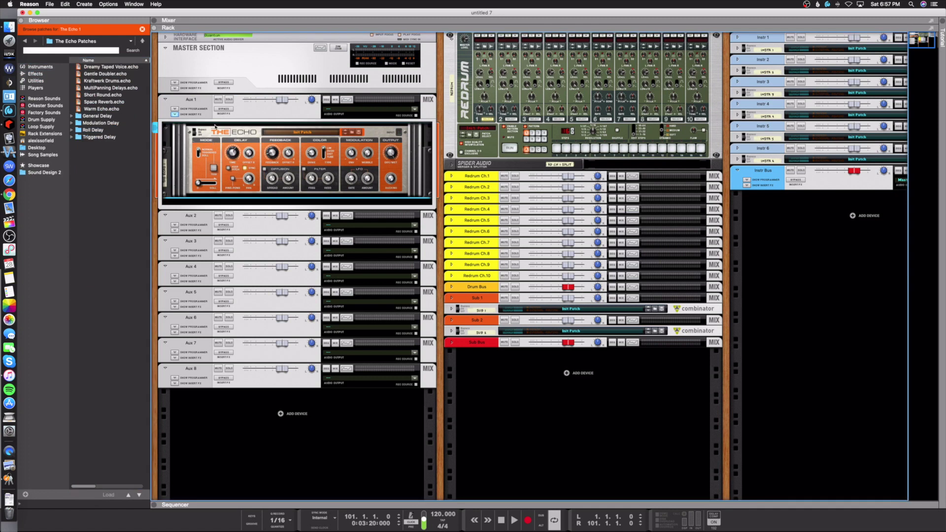
double_click(195, 100)
text(Echo)
key(Return)
Step: Lower the Echo channel's fader in the mixer and view the channel's Spectrum EQ
key(F5)
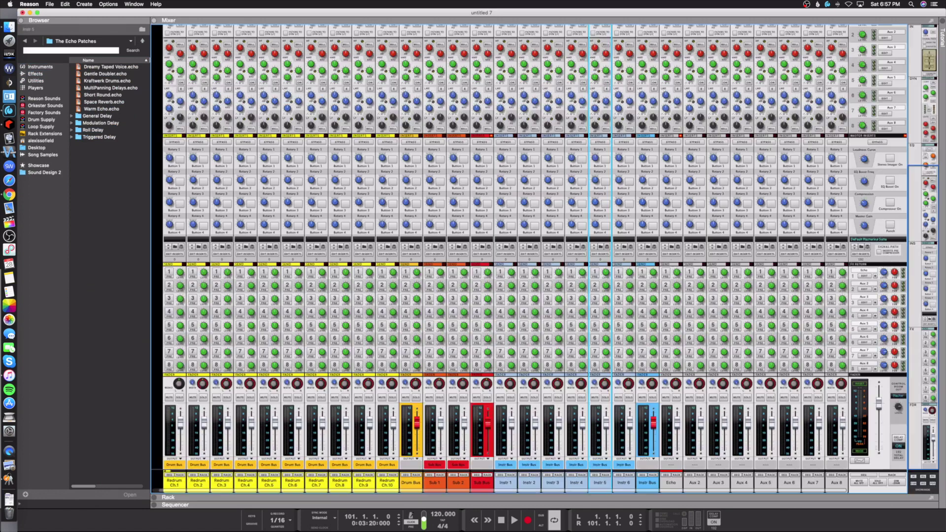
mouse_move(676, 420)
mouse_down()
mouse_move(675, 447)
mouse_move(676, 414)
mouse_move(676, 441)
mouse_move(675, 433)
mouse_up()
scroll(669, 89, up, 5)
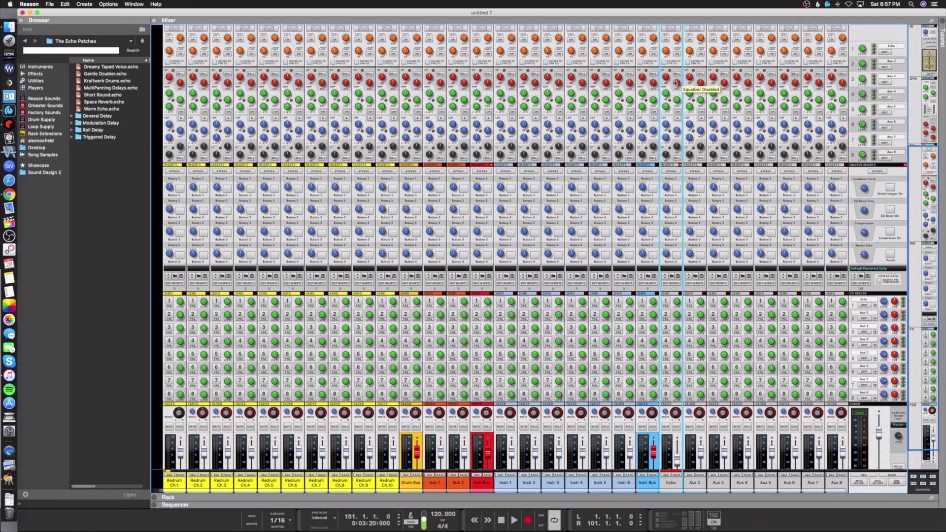
click(670, 81)
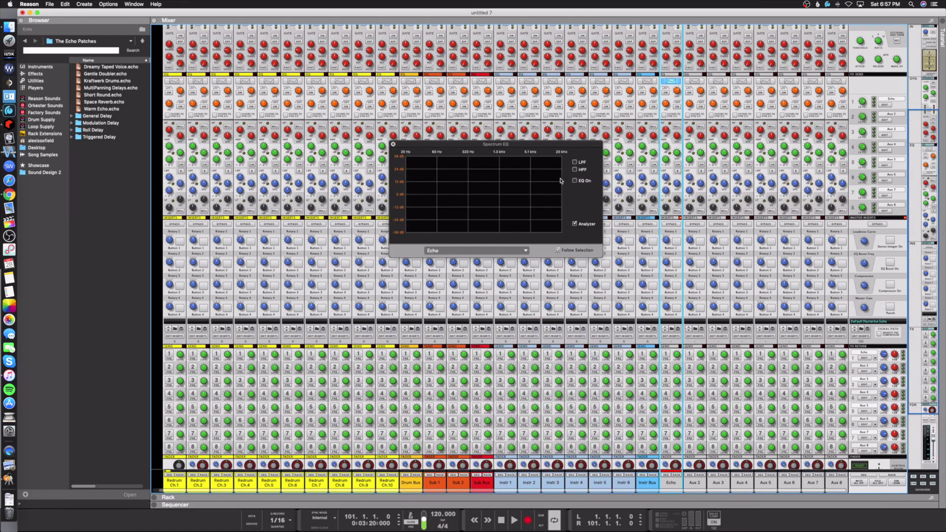
click(393, 145)
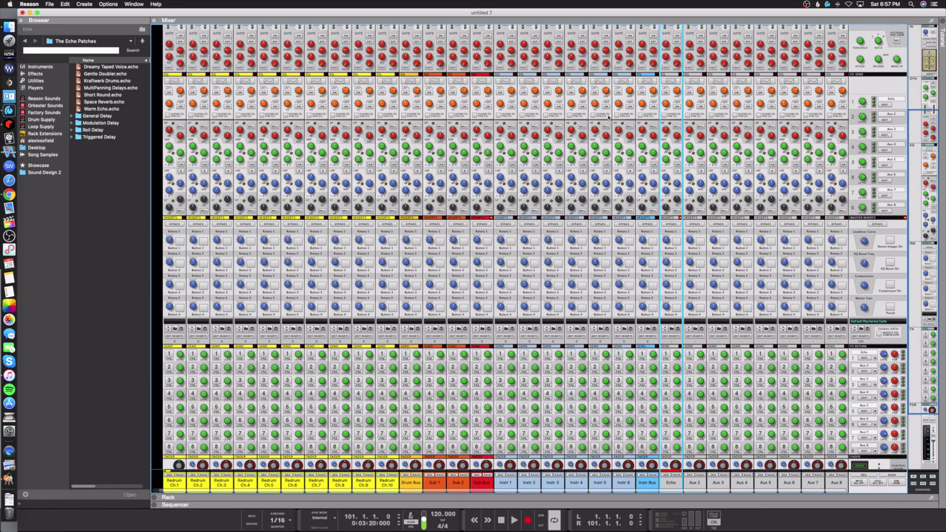
Step: Adjust the Echo channel's fader slightly and try its FX 3 send on and off
scroll(670, 247, down, 5)
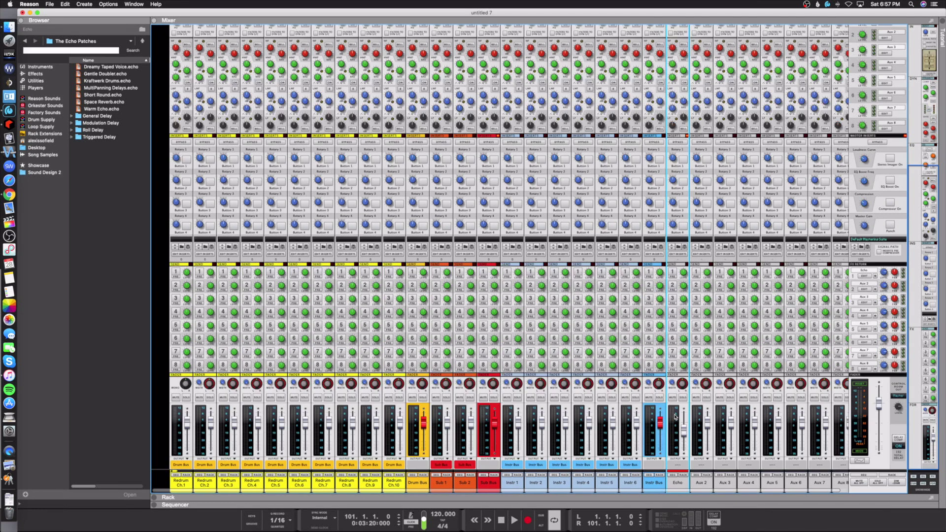
mouse_move(684, 427)
mouse_down()
mouse_move(684, 436)
mouse_move(685, 428)
mouse_up()
click(673, 298)
click(673, 298)
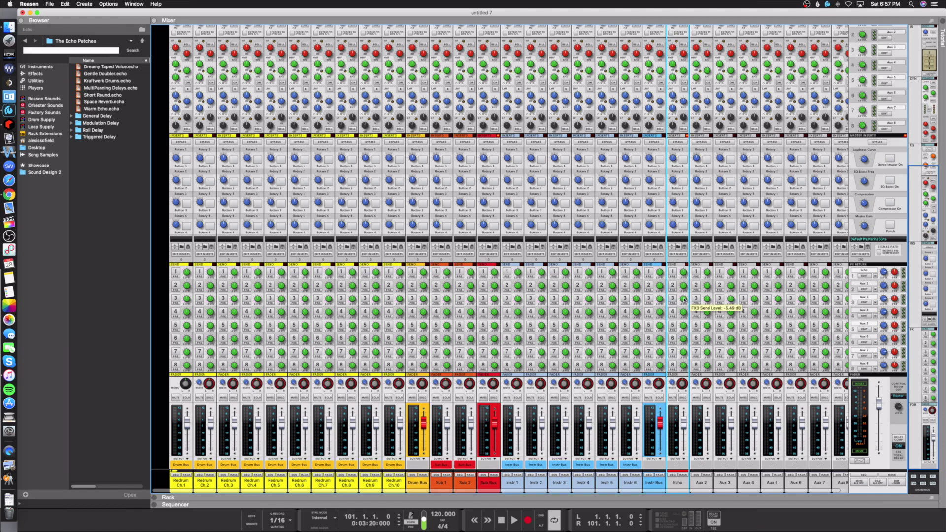
Step: Delete The Echo from the Echo channel's inserts and collapse the insert area
key(F5)
key(F6)
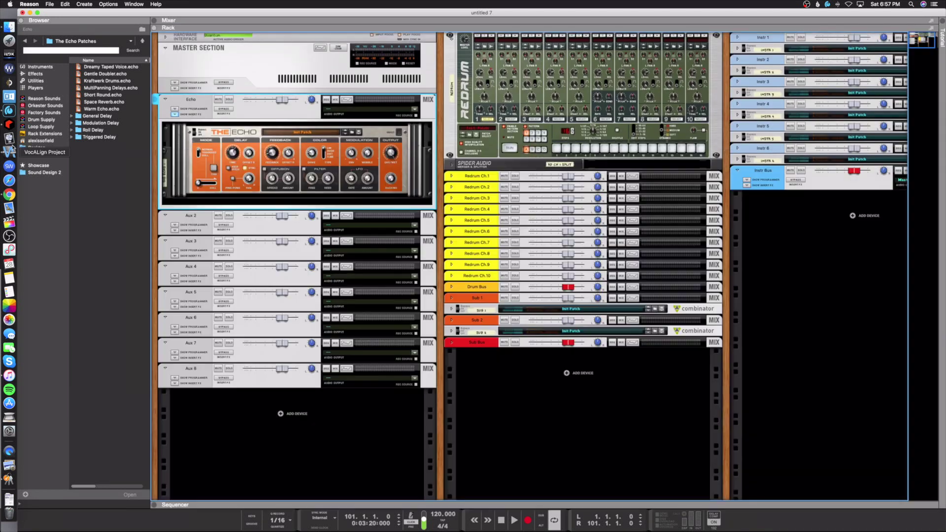
click(216, 139)
key(super+BackSpace)
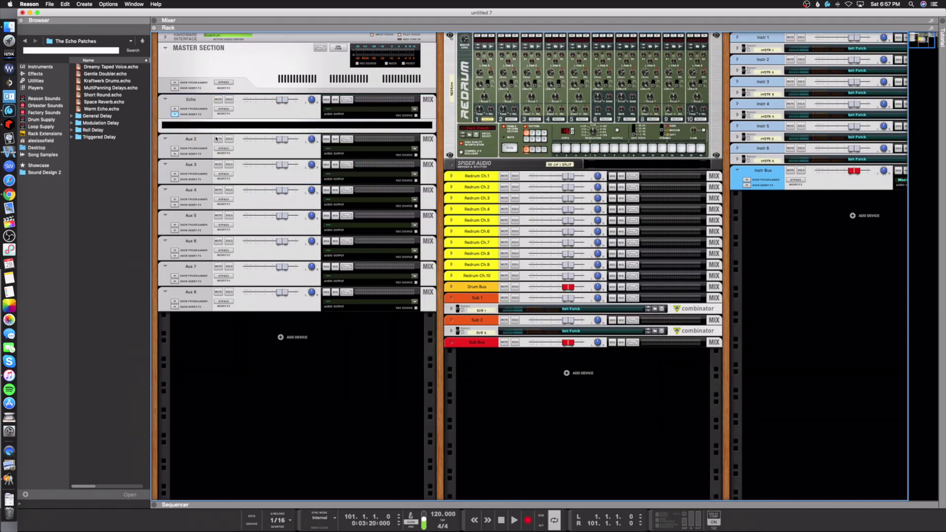
click(176, 117)
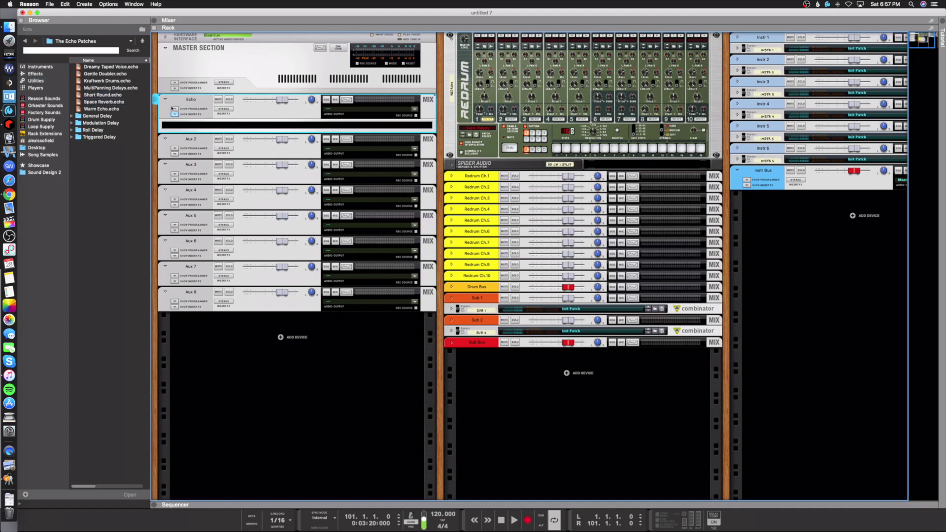
click(175, 116)
Step: Rename the Echo mix channel back to Aux 1
double_click(194, 101)
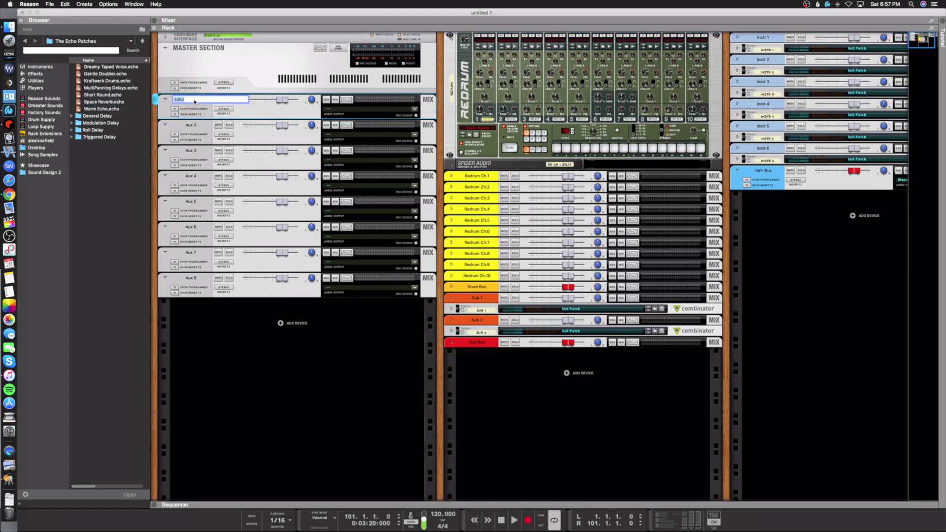
text(Aux 1)
key(Return)
Step: Open the mixer channel bounce settings and include every channel in the bounce
key(F5)
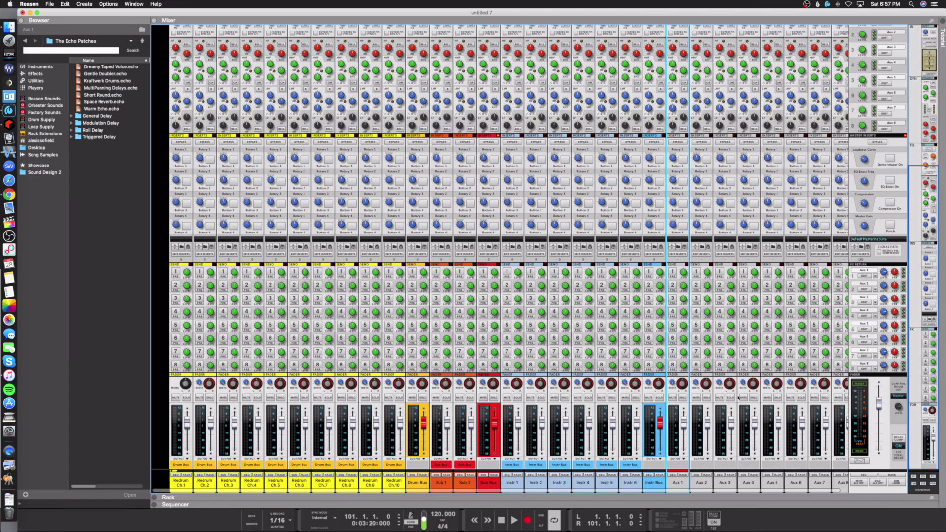
scroll(741, 396, right, 1)
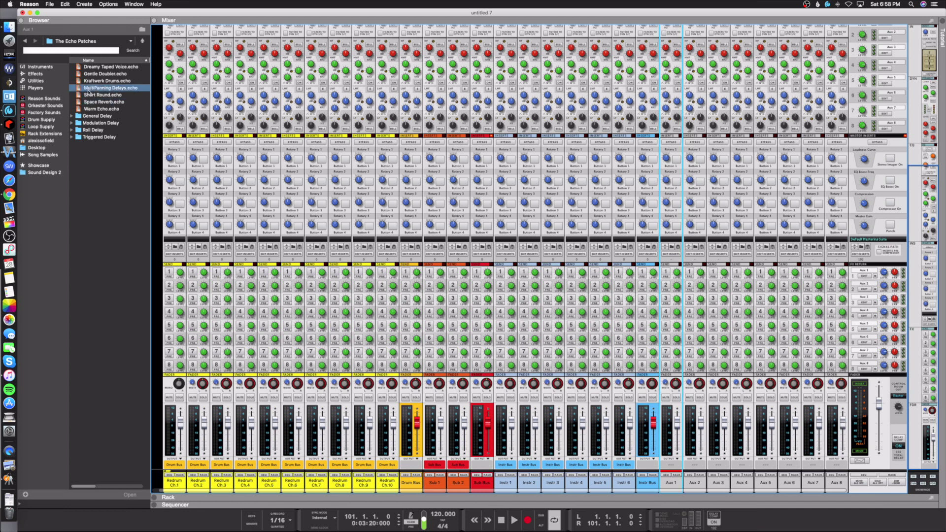
click(50, 4)
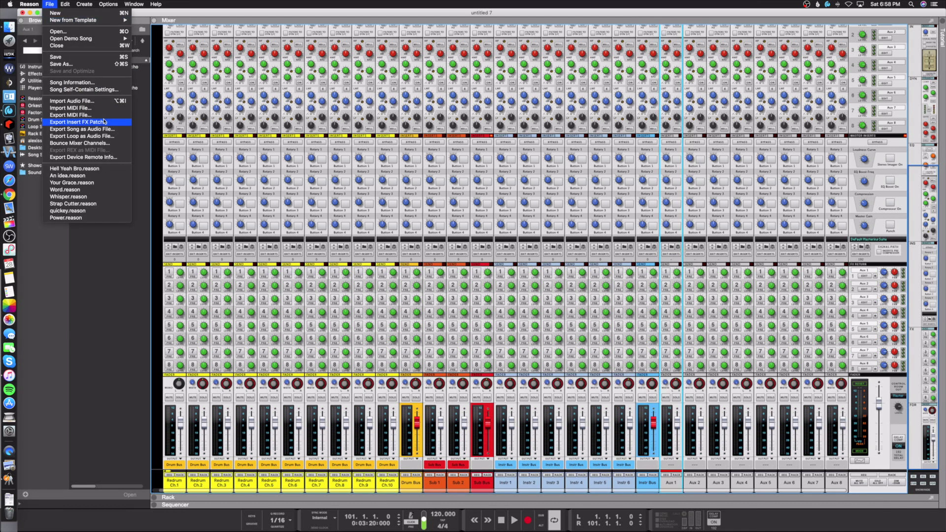
click(101, 143)
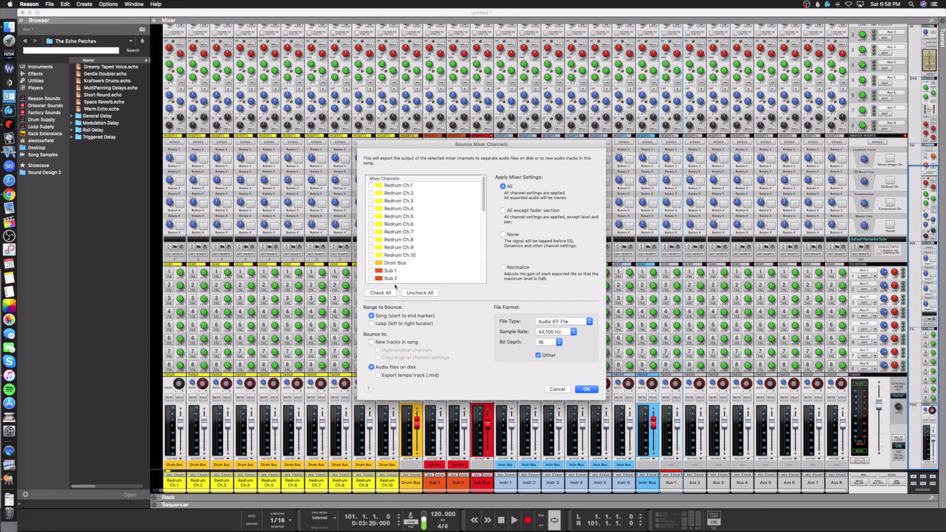
click(380, 292)
scroll(404, 216, down, 10)
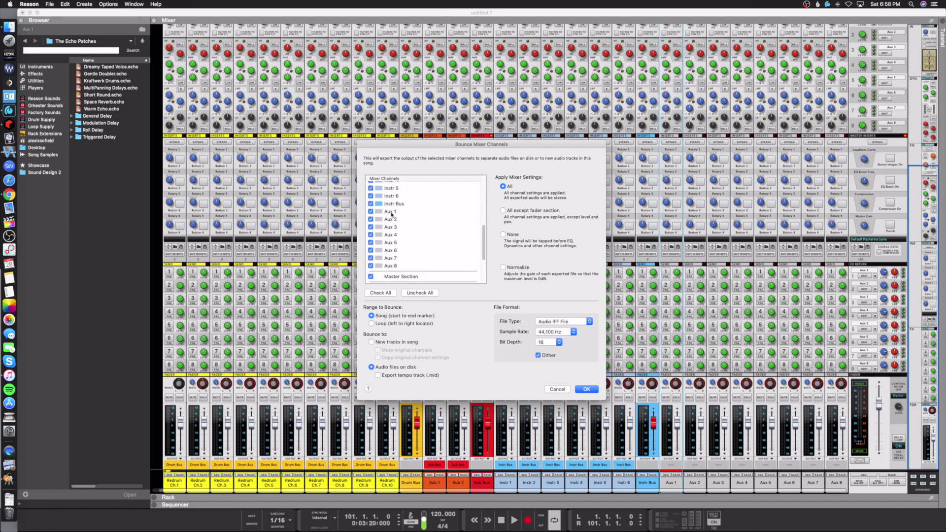
scroll(395, 226, down, 2)
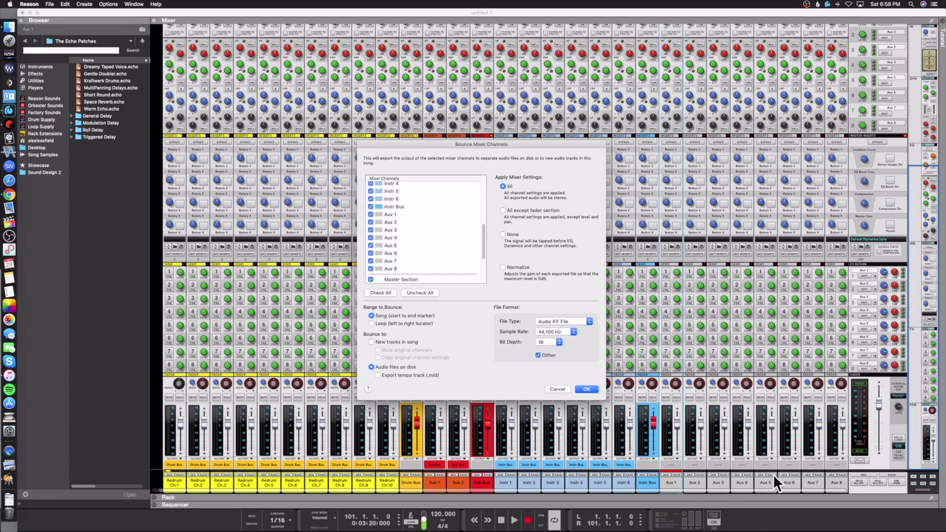
Step: Exclude the Aux 1 through Aux 8 mix channels from the bounce, leaving the FX return entries included
click(370, 214)
click(370, 222)
click(370, 230)
click(370, 237)
click(370, 245)
click(370, 253)
click(370, 261)
click(370, 268)
scroll(418, 254, down, 3)
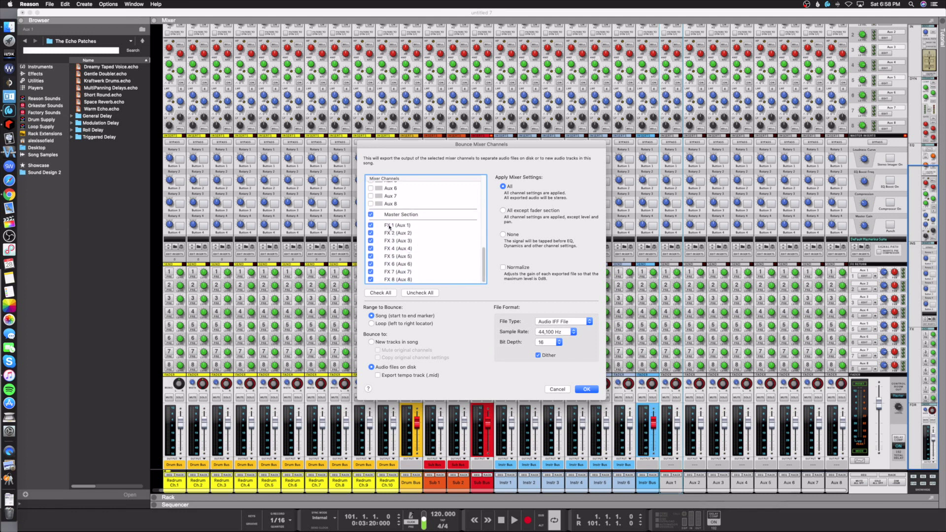
scroll(396, 267, up, 4)
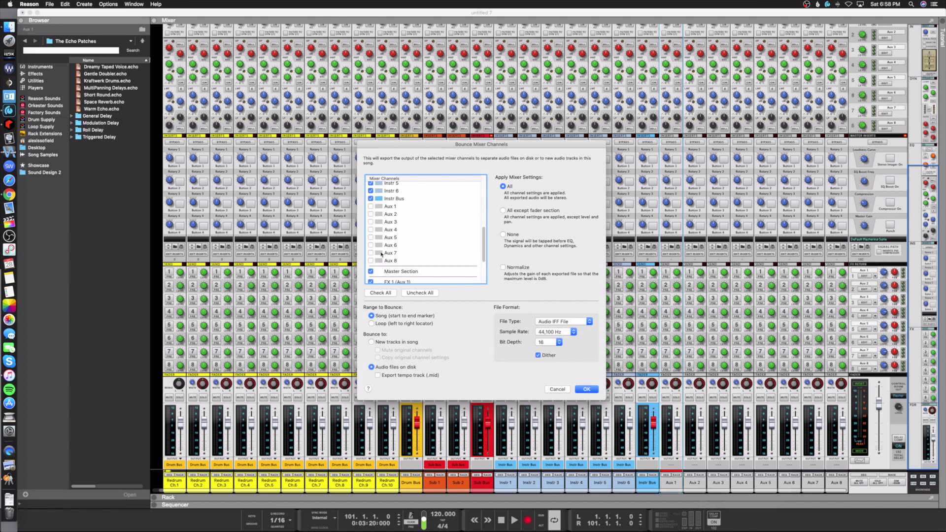
Step: Include the Aux 1, Aux 2, Aux 3 and Aux 5 mix channels in the bounce again
click(371, 206)
click(370, 214)
click(370, 221)
click(371, 237)
scroll(383, 259, down, 3)
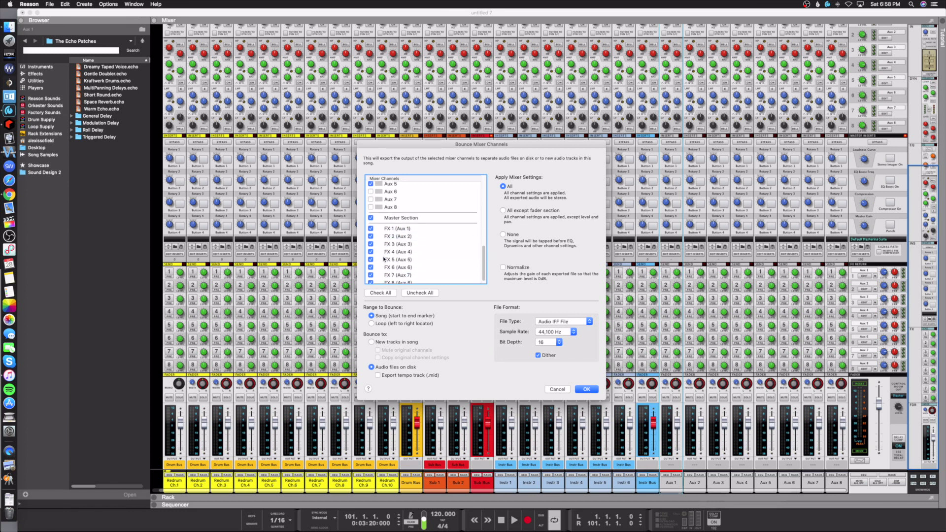
scroll(378, 250, up, 3)
scroll(378, 250, down, 3)
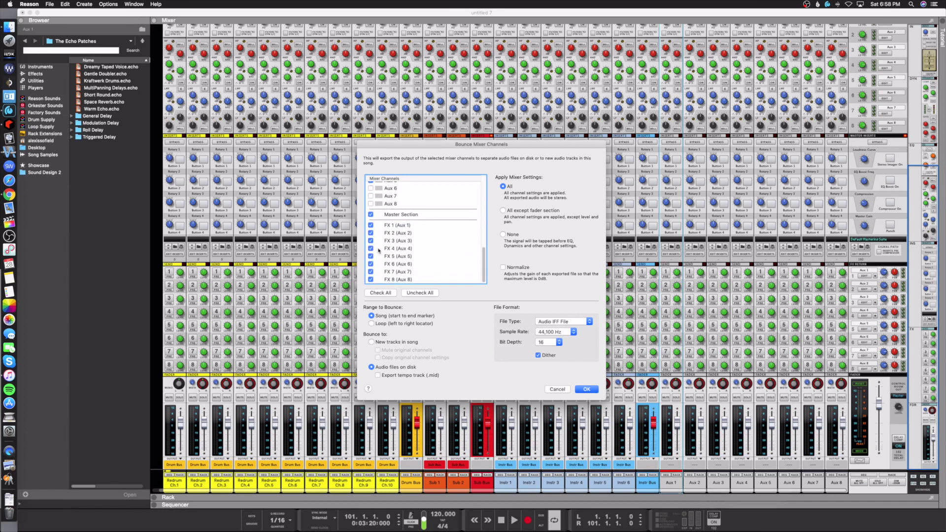
Step: Exclude the Aux 1, Aux 2, Aux 3 and Aux 5 mix channels from the bounce again, and cancel the bounce
scroll(370, 224, up, 3)
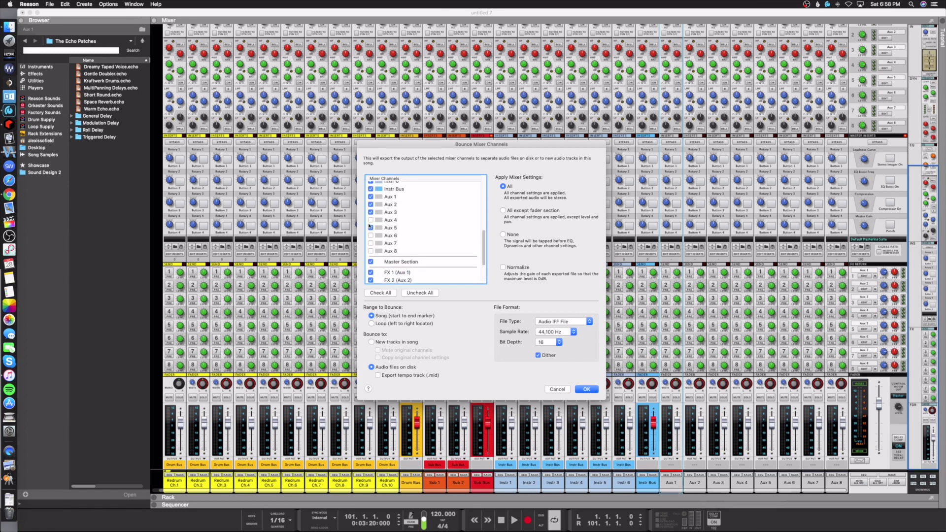
click(371, 197)
click(371, 204)
click(370, 212)
click(371, 228)
scroll(396, 271, down, 3)
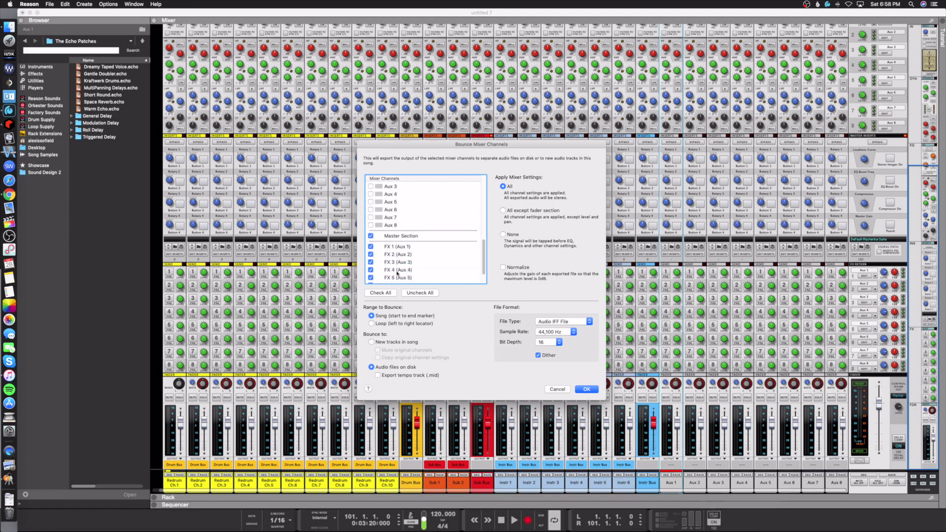
scroll(392, 253, up, 1)
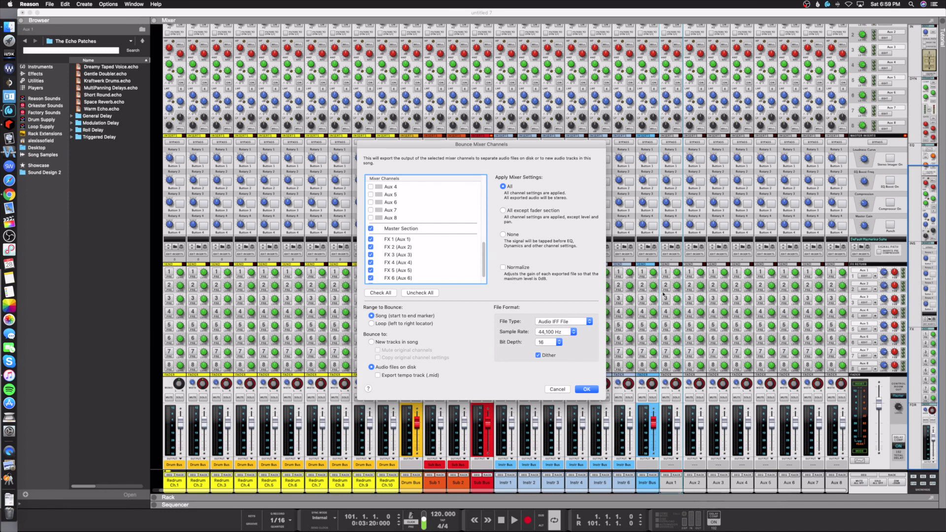
click(557, 389)
Step: Check the FX 1 return level in the master section and enable the FX 1 send on the Instr 2 channel
mouse_move(887, 279)
scroll(887, 278, up, 6)
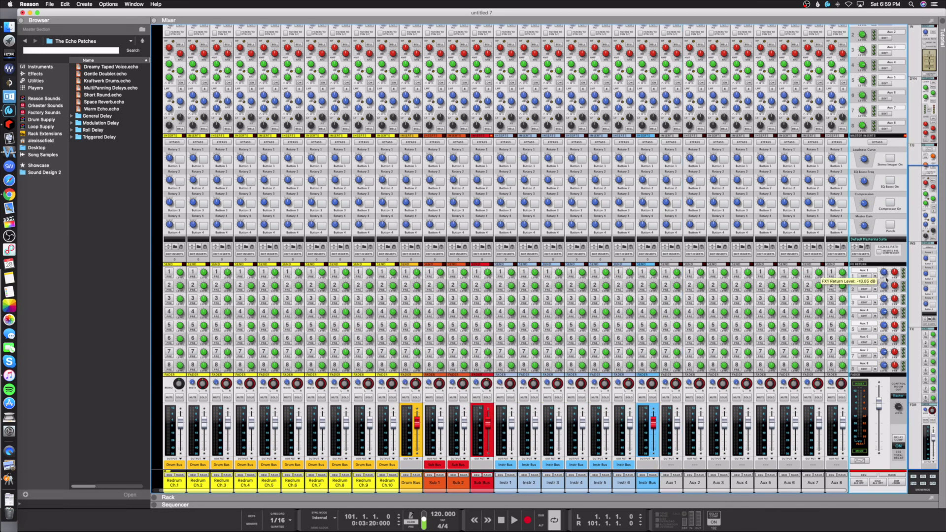
scroll(886, 277, up, 4)
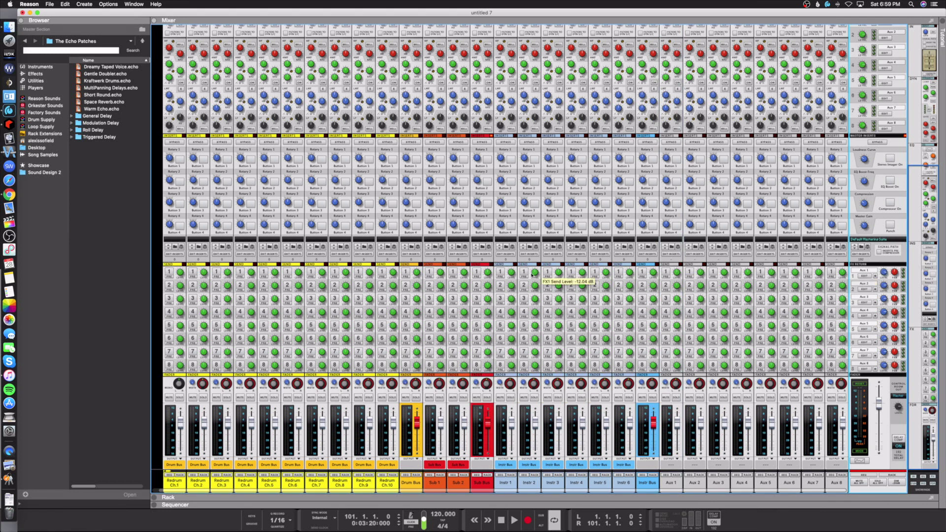
click(525, 272)
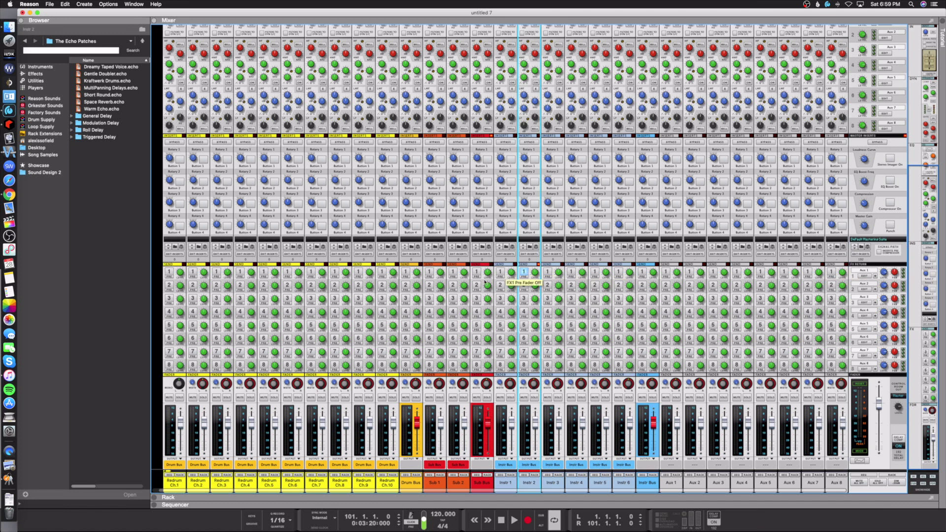
Step: Show the back of the rack and inspect the cable routing of the Master Section and the Aux 1 mix channel
key(F7)
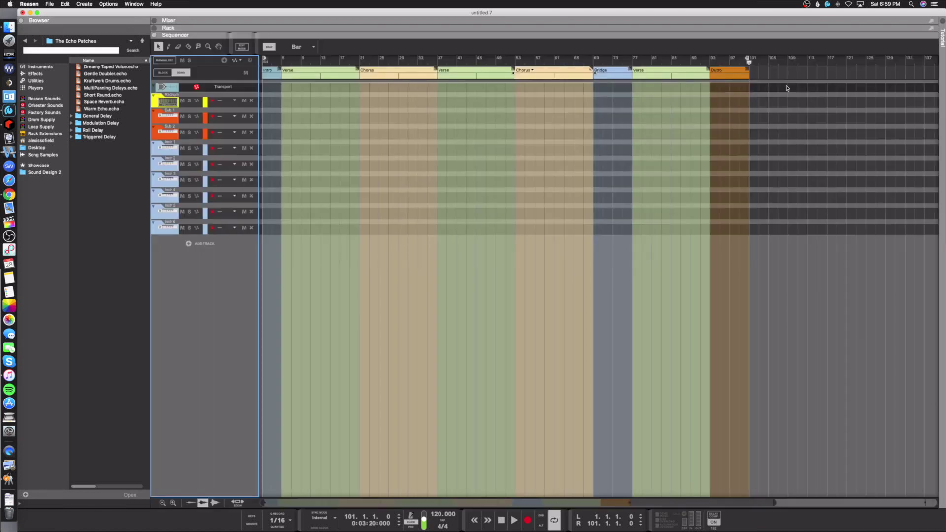
key(F6)
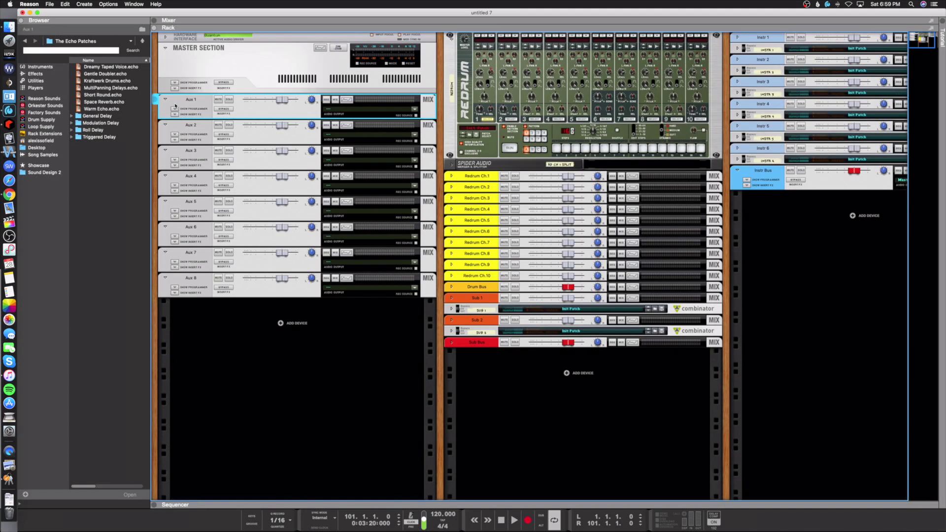
key(Tab)
click(173, 77)
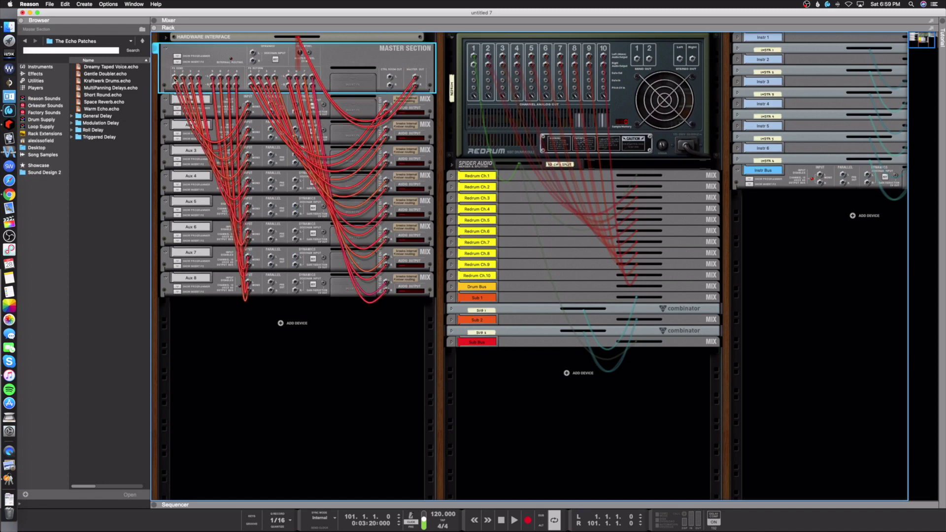
click(174, 107)
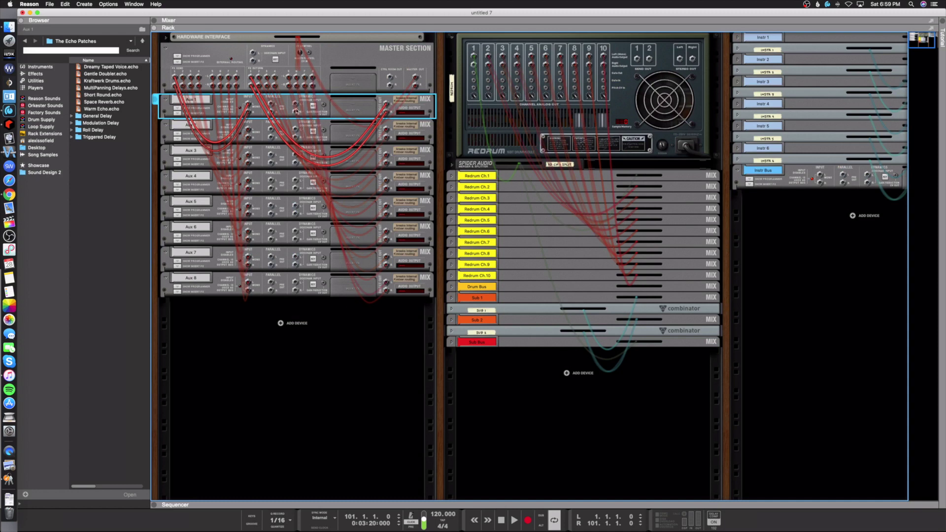
Step: Return to the mixer and examine the Aux 1 FX return controls in the master section
key(F5)
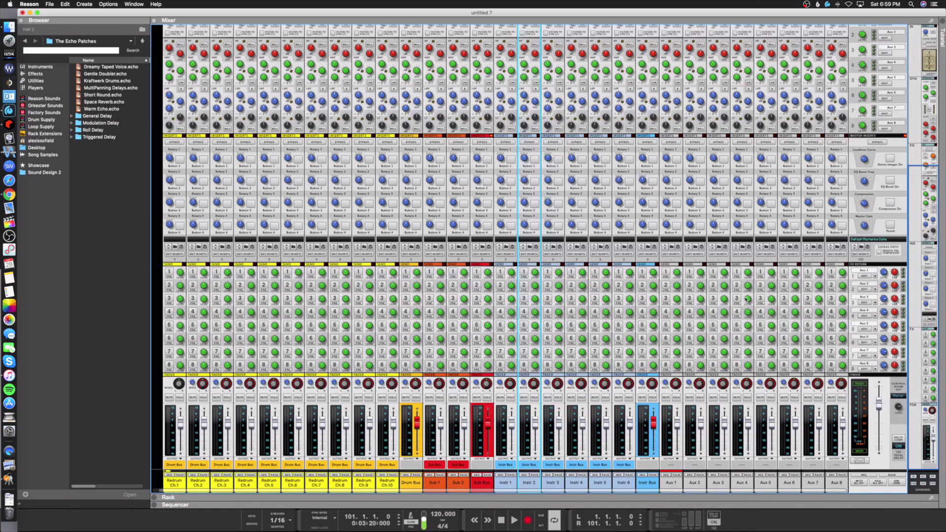
click(867, 270)
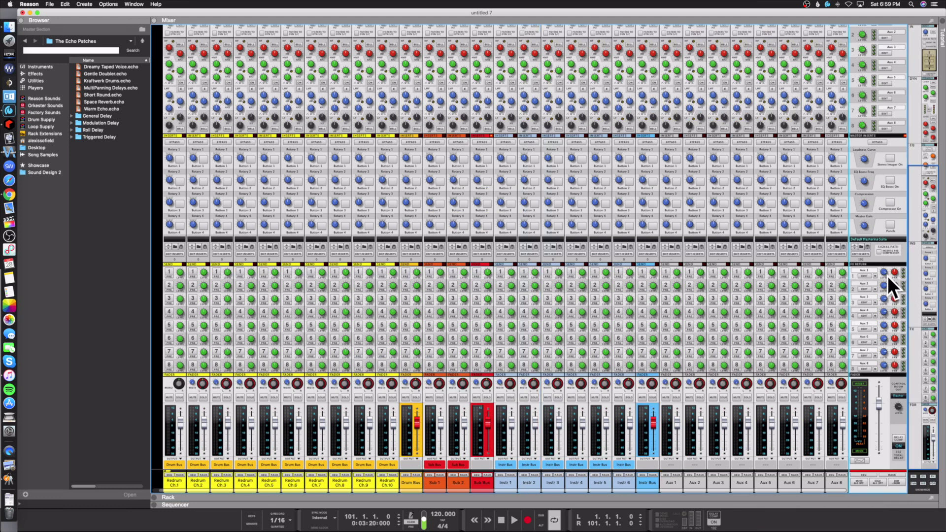
mouse_move(886, 281)
click(889, 281)
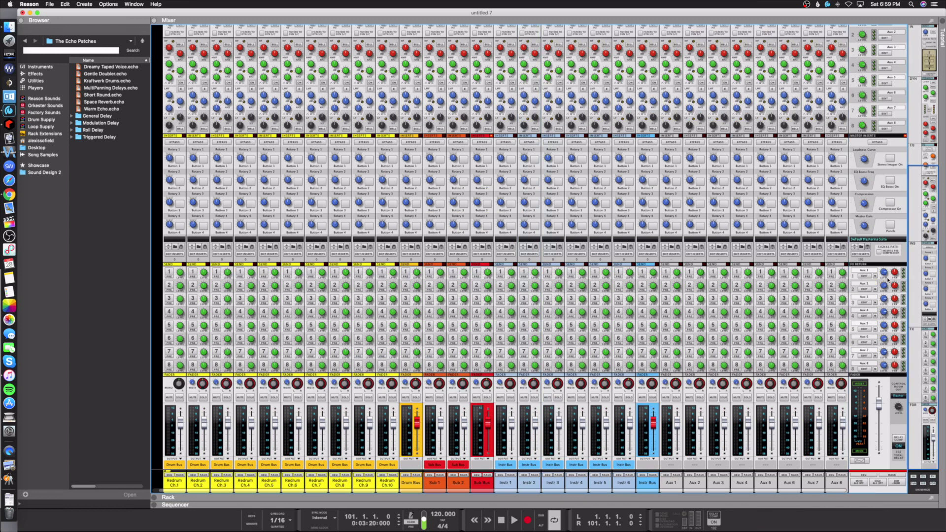